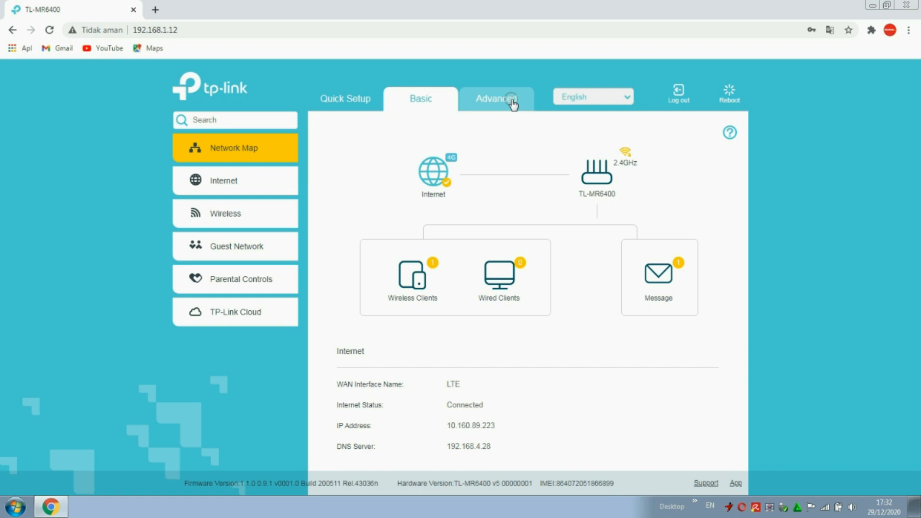
# Open the Advanced status overview for the 4G link and expand the Wireless menu.
pyautogui.click(513, 104)
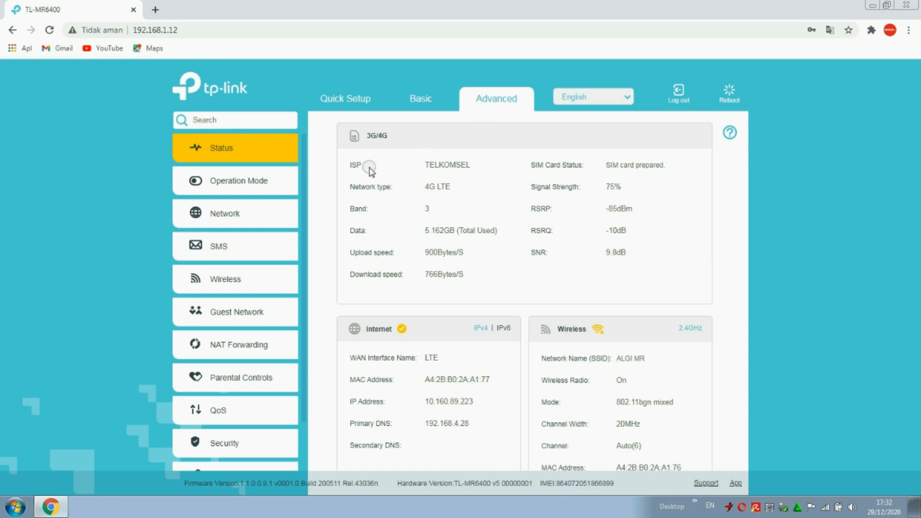
pyautogui.click(231, 280)
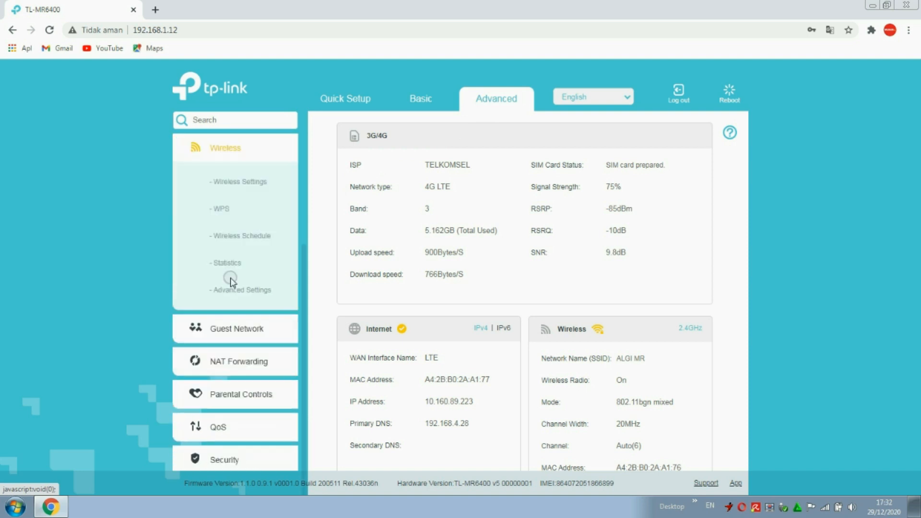
# Review the ALGI MR wireless settings, keeping 802.11b/g/n mixed mode and 20MHz channel width.
pyautogui.click(259, 186)
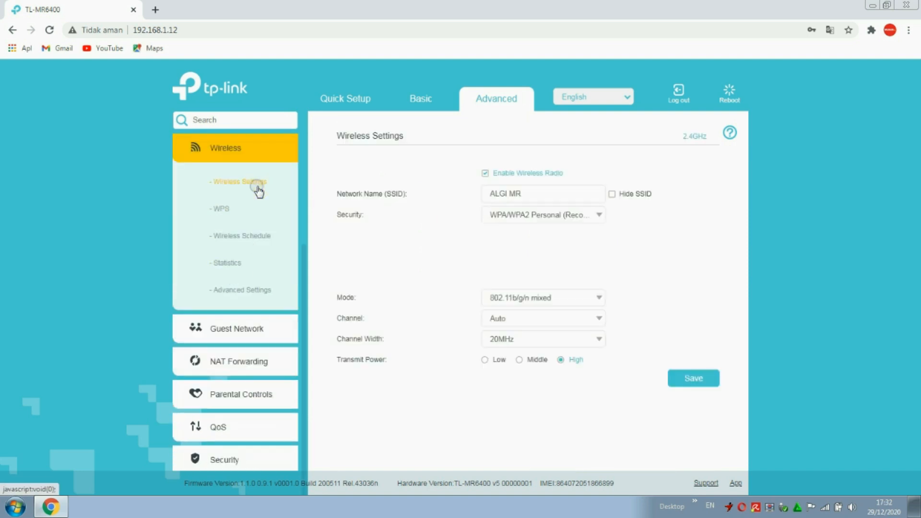
pyautogui.moveTo(528, 193); pyautogui.dragTo(420, 187)
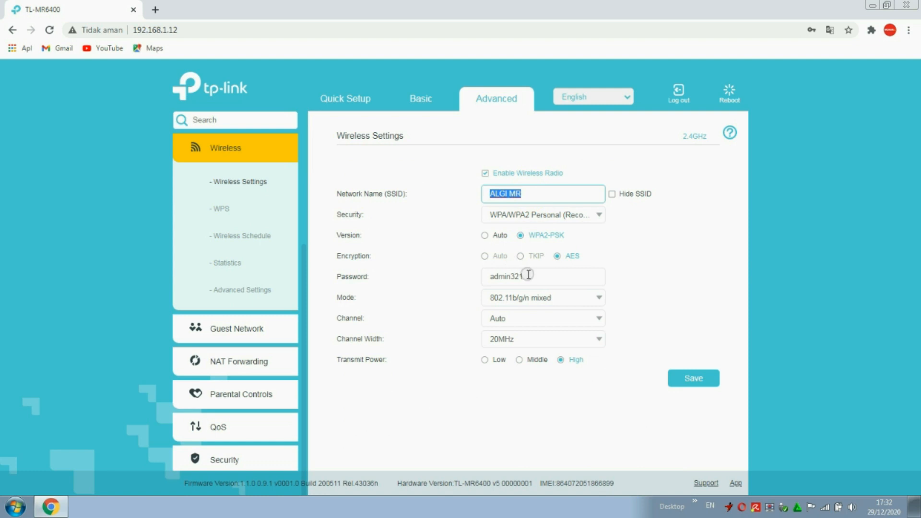
pyautogui.moveTo(528, 275); pyautogui.dragTo(436, 286)
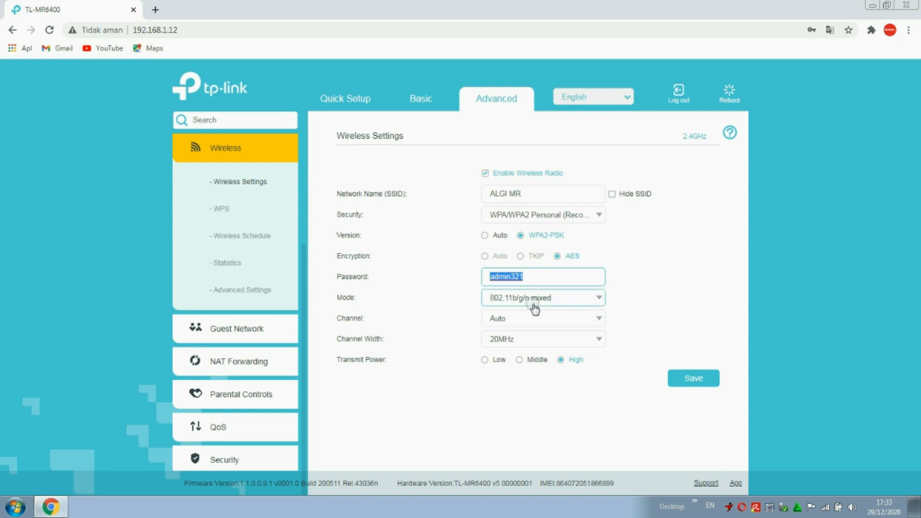
pyautogui.click(599, 299)
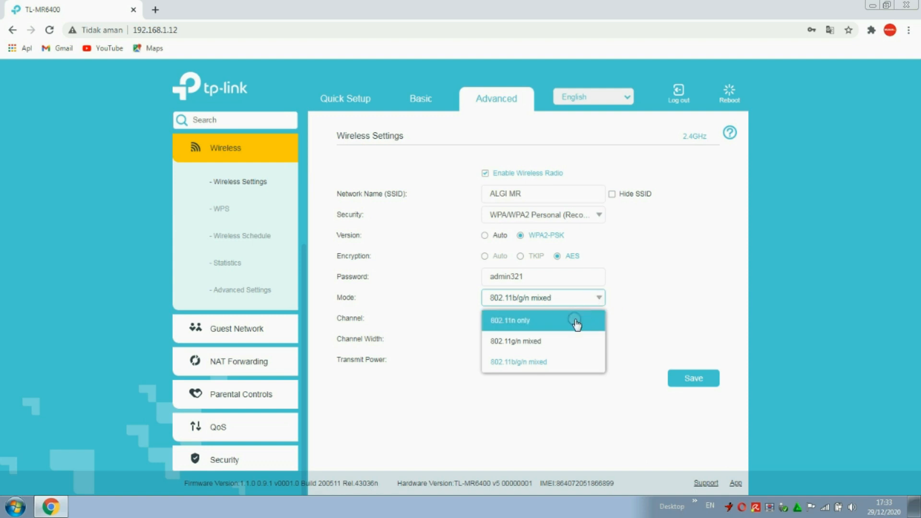
pyautogui.click(653, 329)
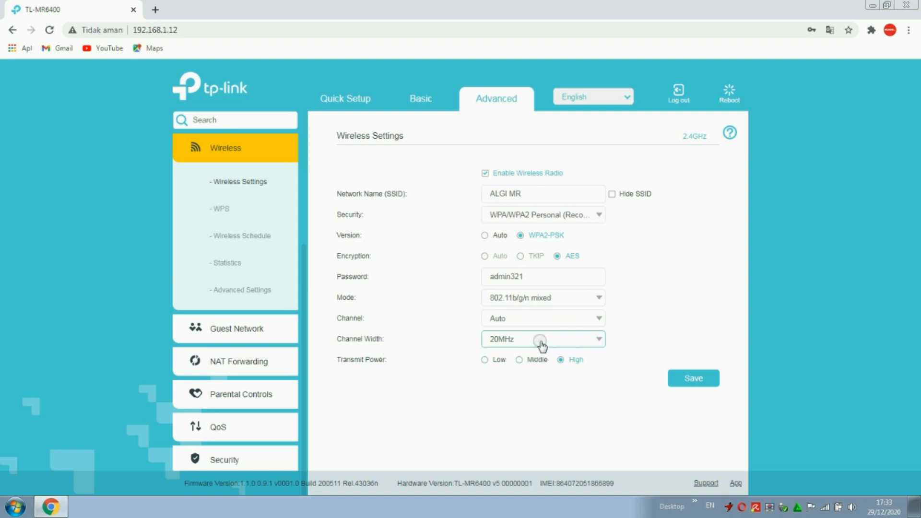
pyautogui.click(599, 342)
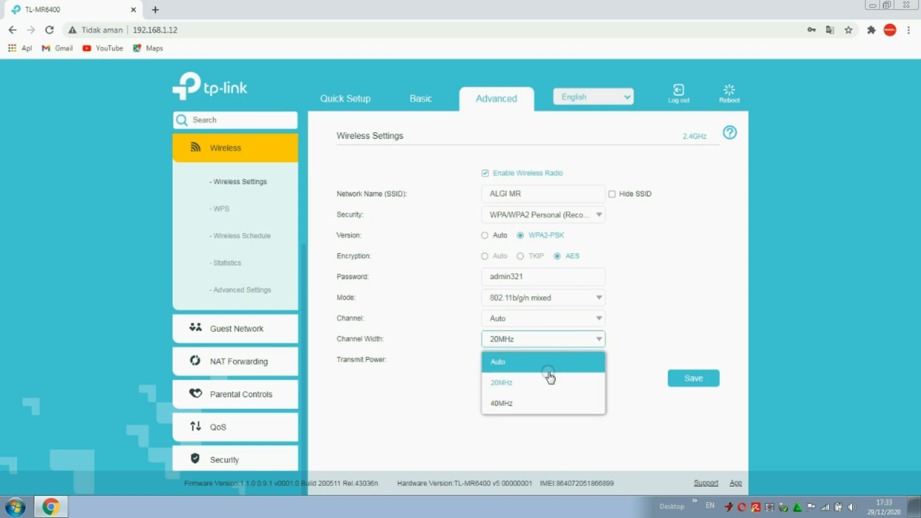
pyautogui.click(531, 381)
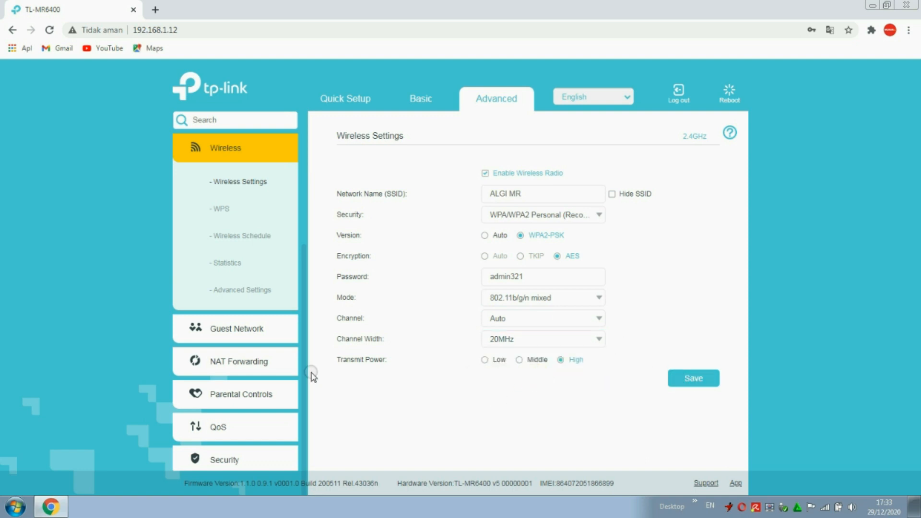
# Collapse the Wireless menu and expand the Network section in the sidebar.
pyautogui.click(301, 360)
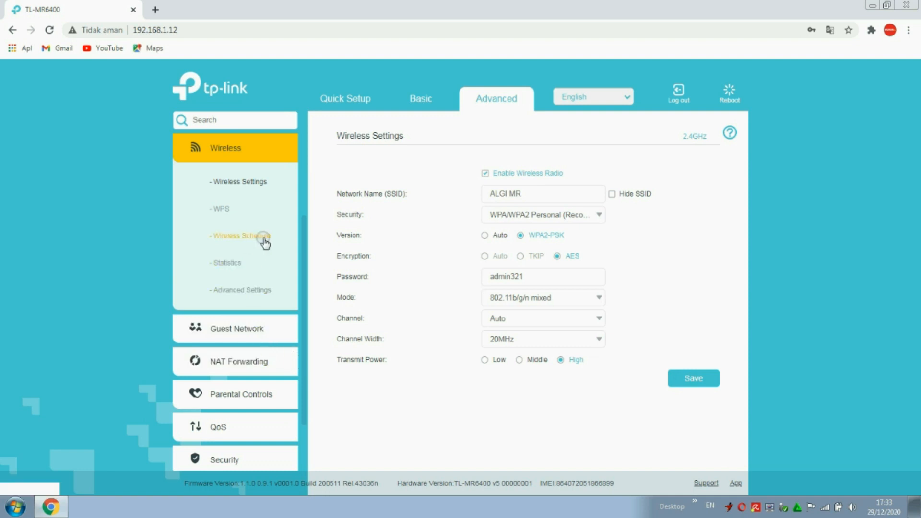
pyautogui.click(255, 198)
pyautogui.click(236, 151)
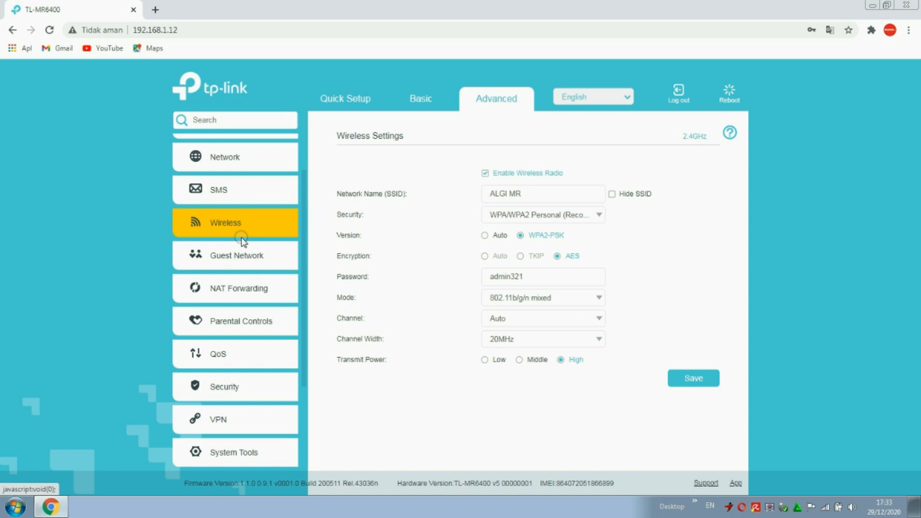
pyautogui.click(242, 159)
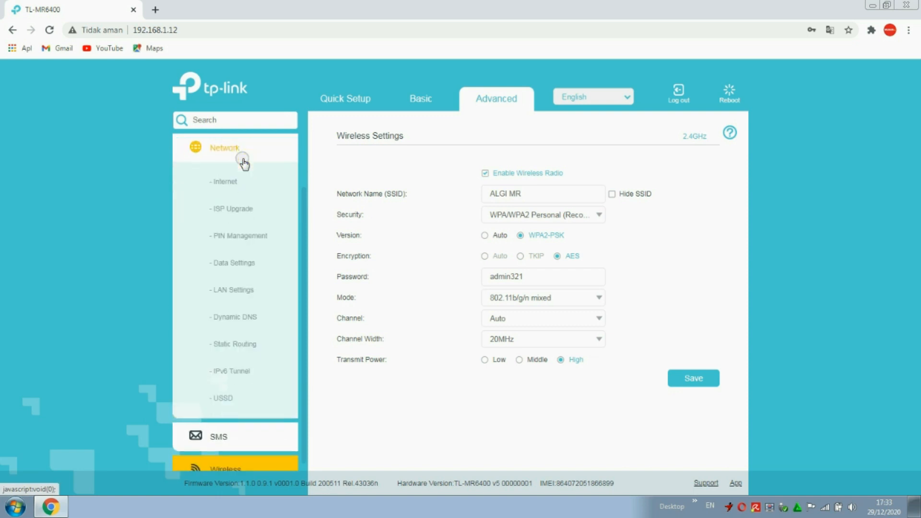
# Inspect LAN IP 192.168.1.12, the DHCP pool and DNS 8.8.8.8/8.8.4.4, then open Internet settings.
pyautogui.click(242, 291)
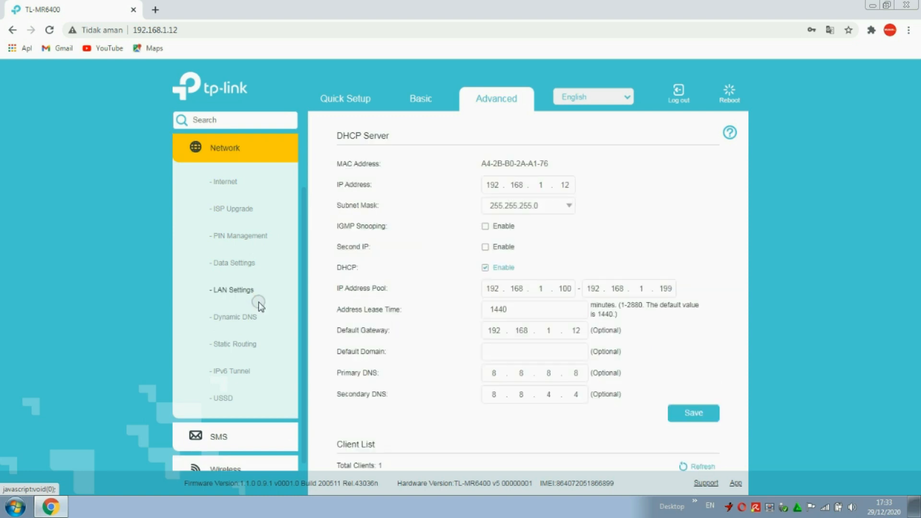
pyautogui.click(568, 186)
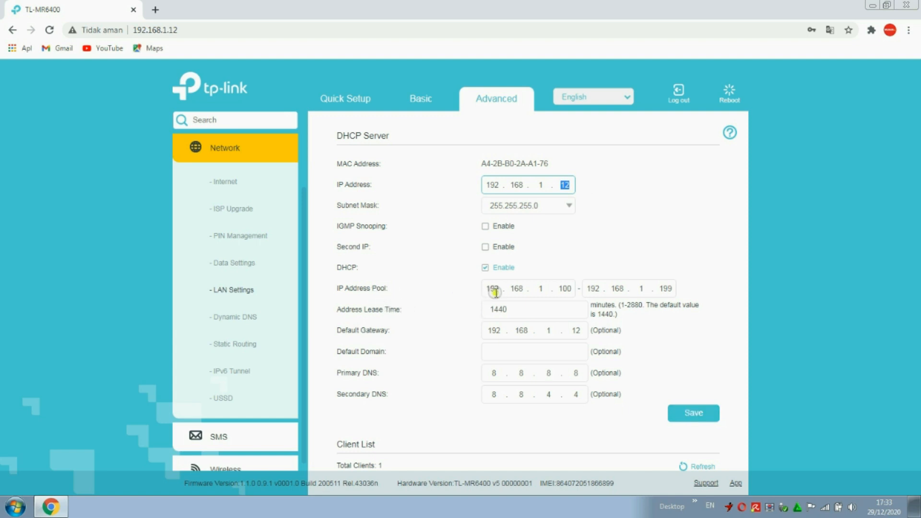
pyautogui.moveTo(495, 292); pyautogui.dragTo(499, 293)
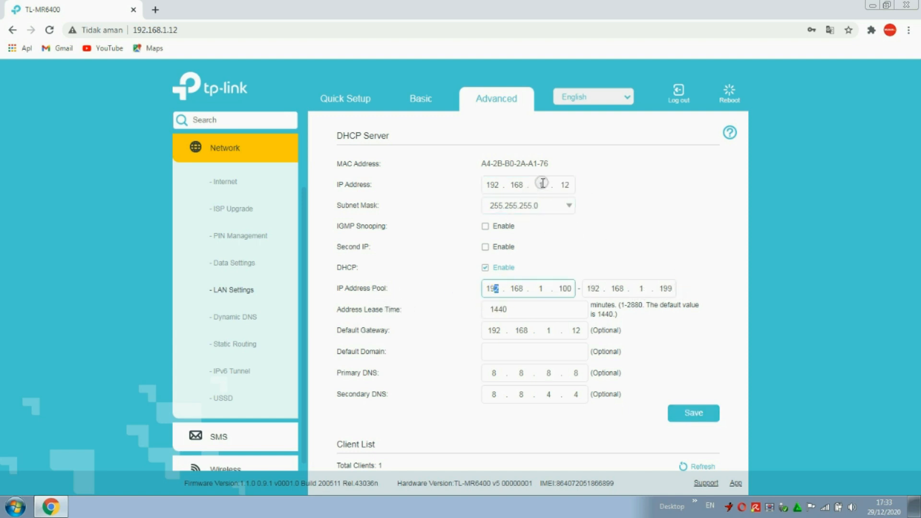
pyautogui.doubleClick(565, 185)
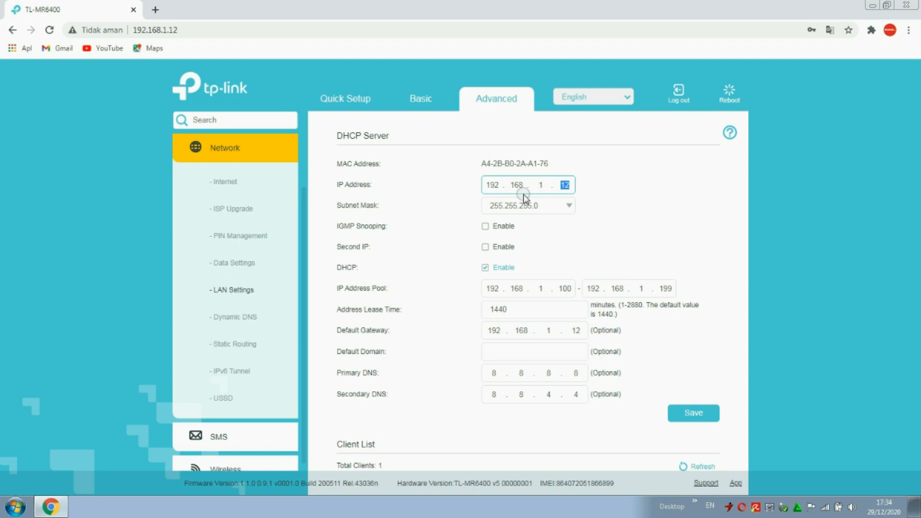
pyautogui.scroll(-2, 524, 288)
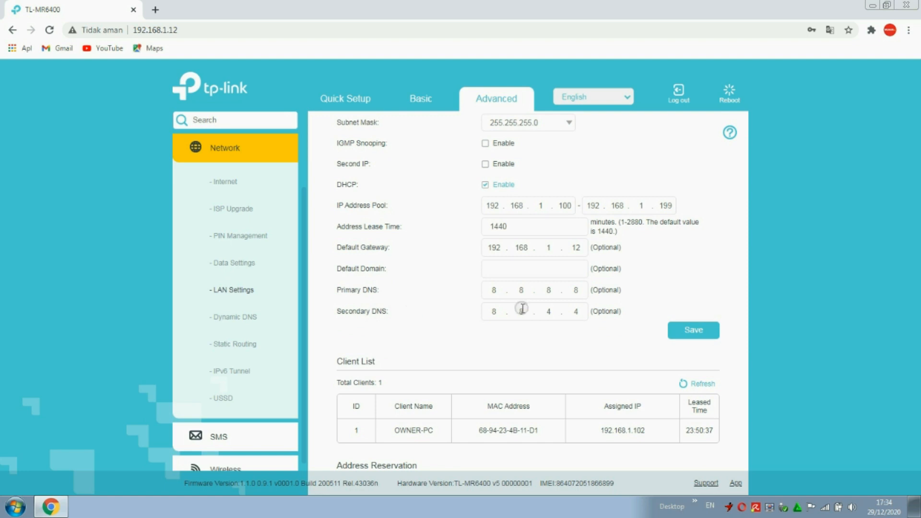
pyautogui.doubleClick(577, 291)
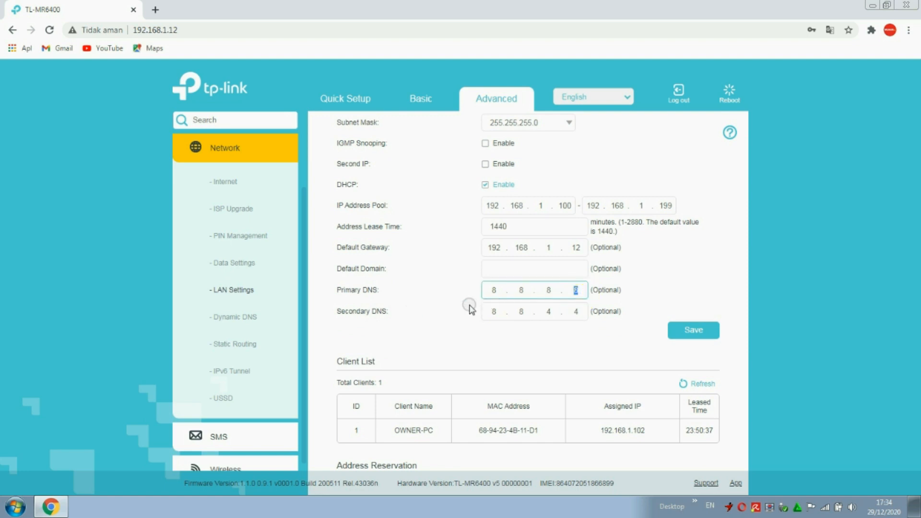
pyautogui.doubleClick(578, 311)
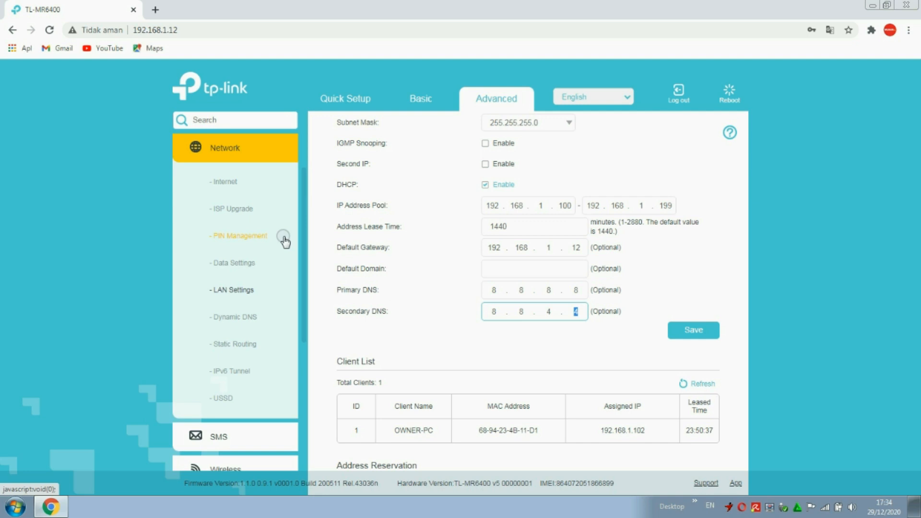
pyautogui.click(233, 181)
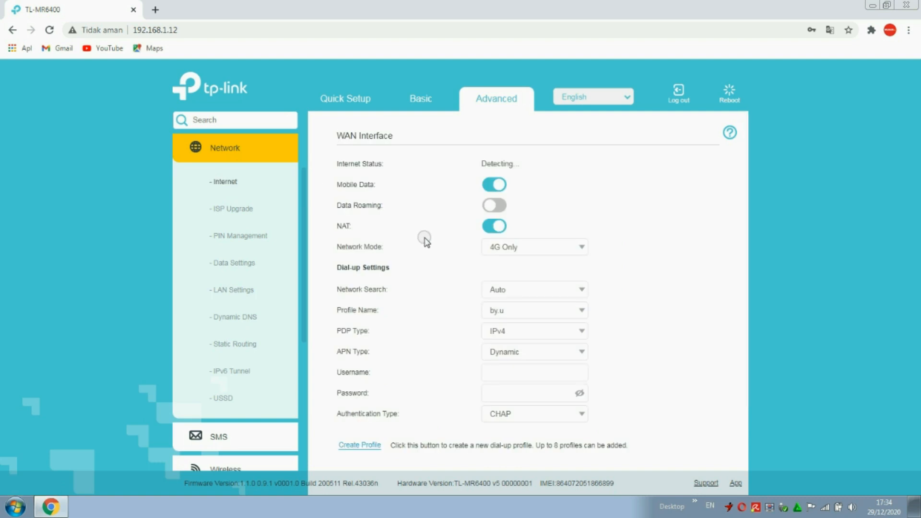
# Fill in a new dial-up profile named by.u with Dynamic APN and CHAP authentication.
pyautogui.scroll(-2, 485, 254)
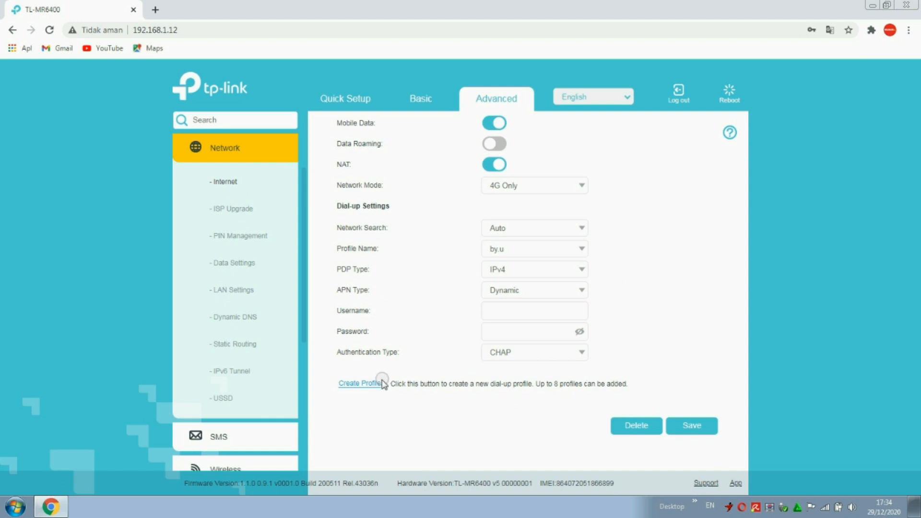
pyautogui.click(362, 385)
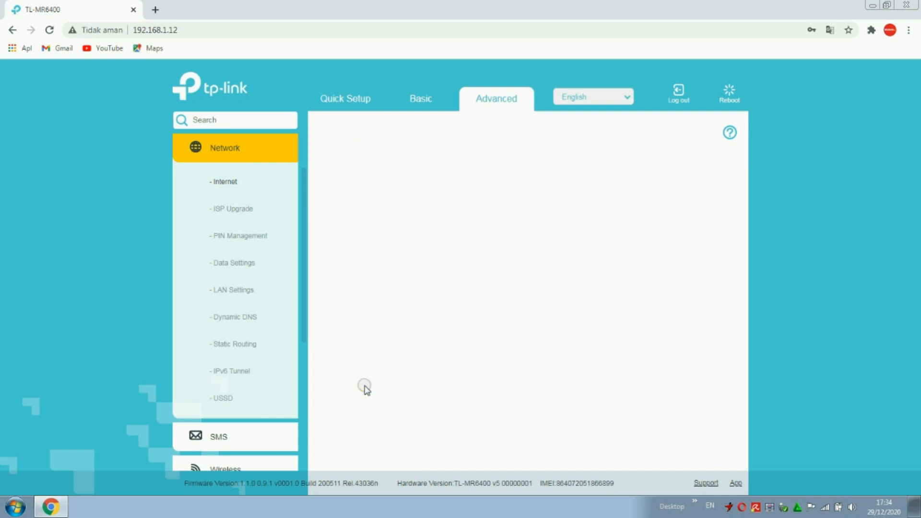
pyautogui.click(505, 158)
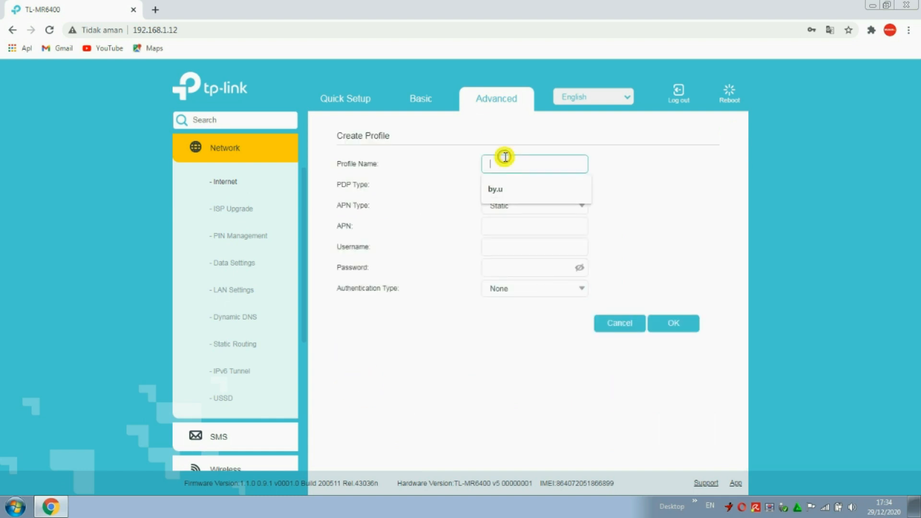
pyautogui.click(495, 189)
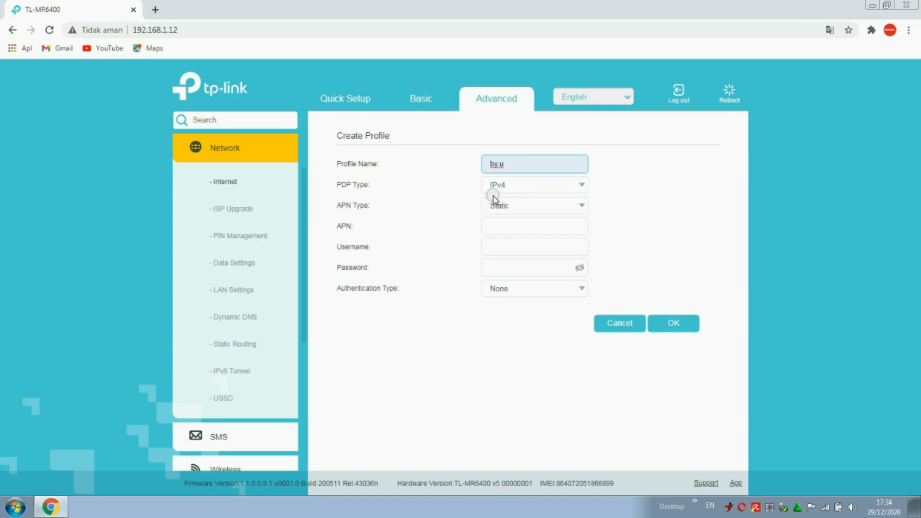
pyautogui.click(502, 206)
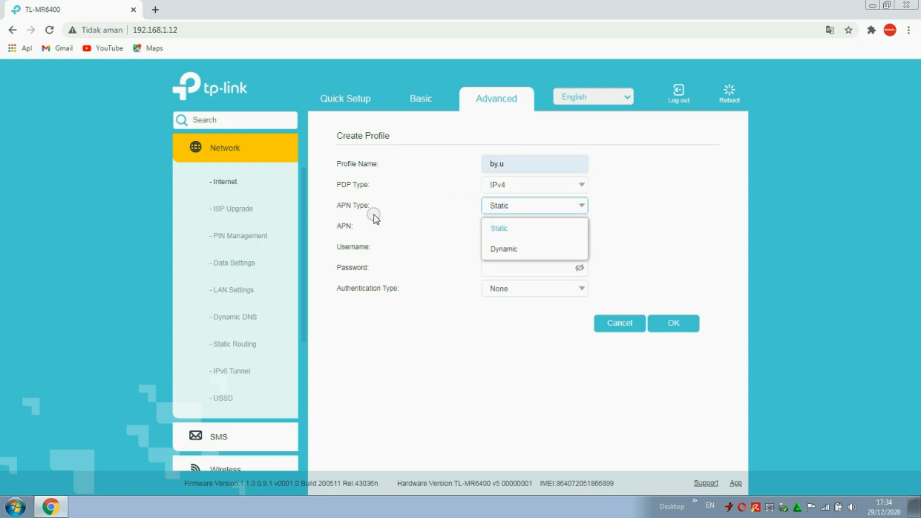
pyautogui.click(494, 247)
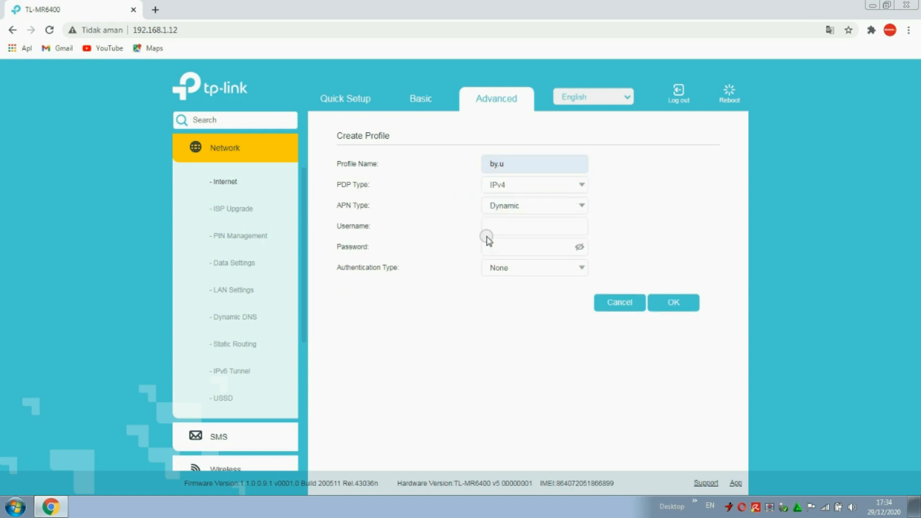
pyautogui.click(512, 227)
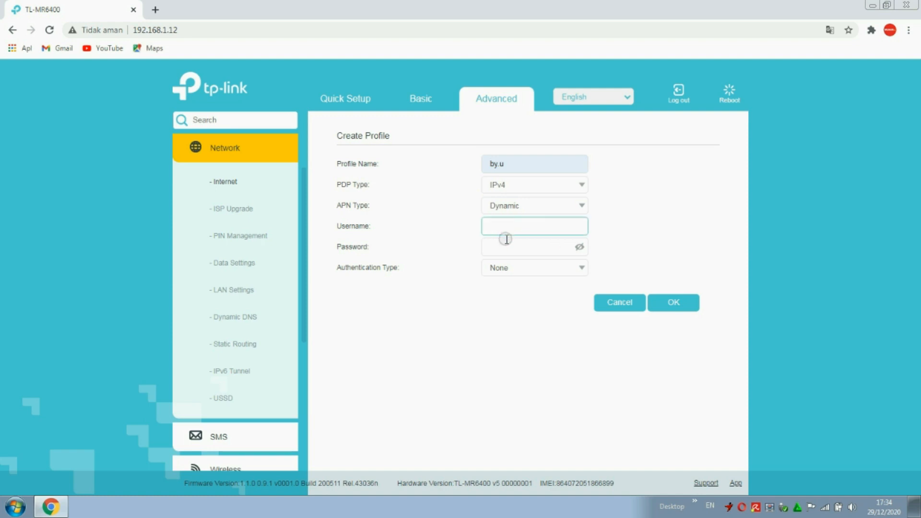
pyautogui.click(503, 246)
pyautogui.click(511, 270)
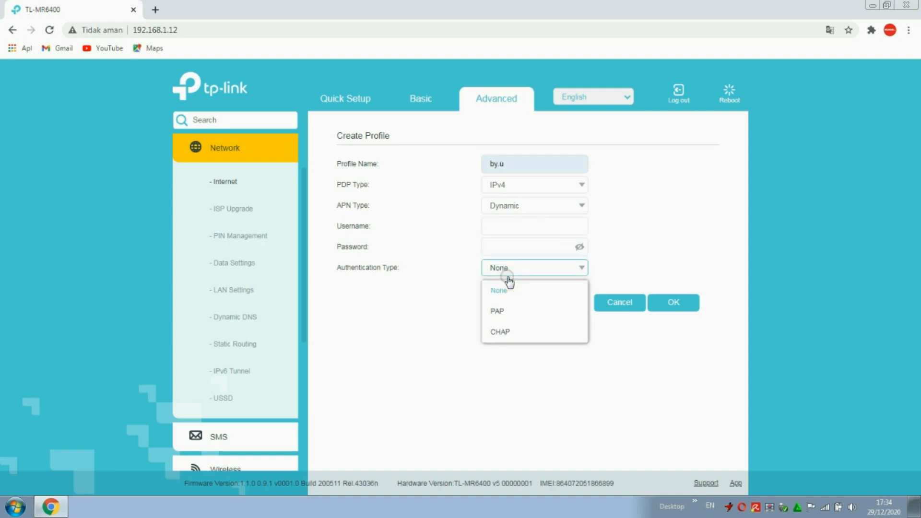
pyautogui.click(507, 332)
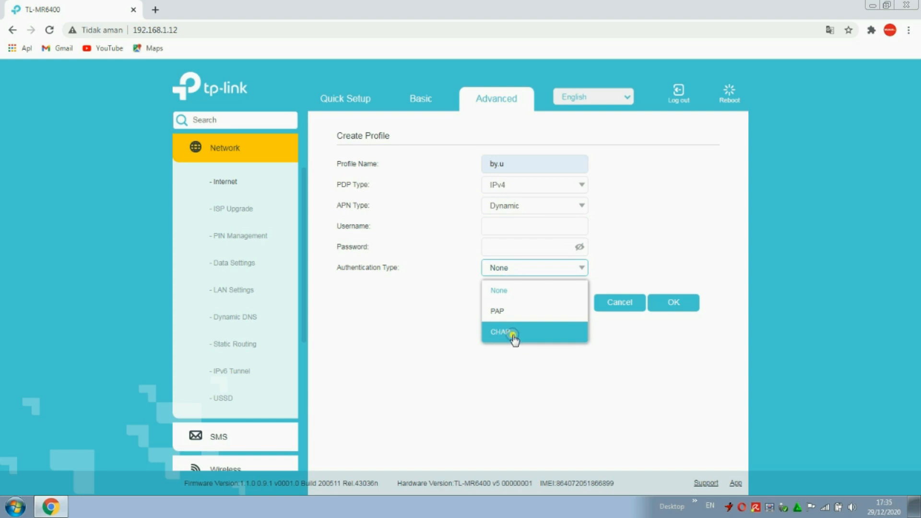
# Cancel the new profile form and scroll down the sidebar.
pyautogui.click(618, 302)
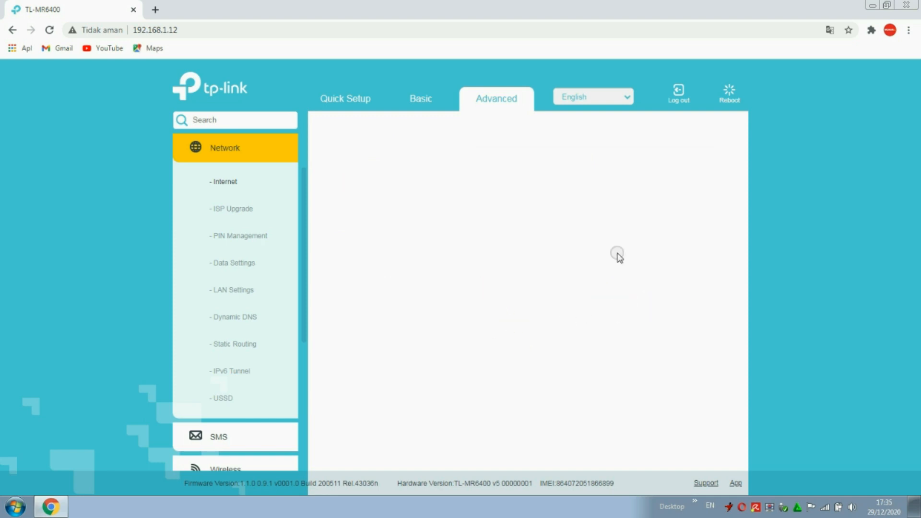
pyautogui.scroll(-1, 539, 280)
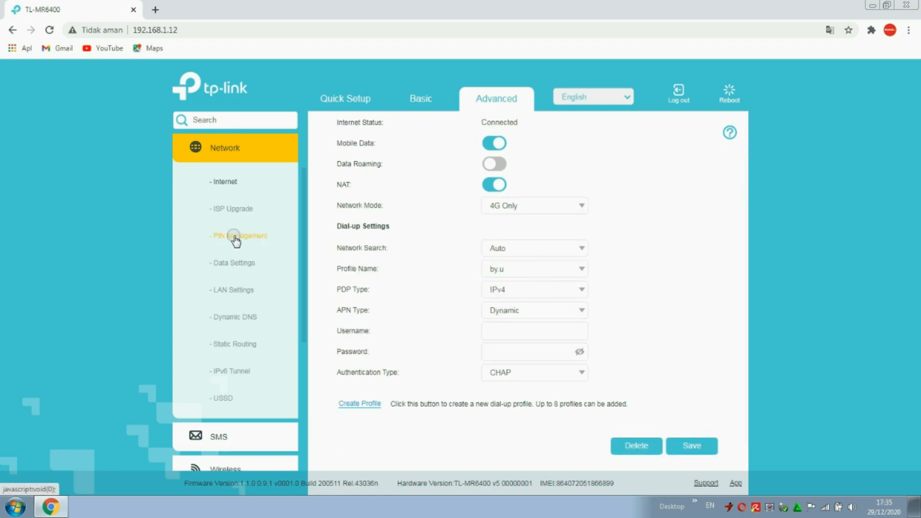
pyautogui.scroll(-4, 235, 241)
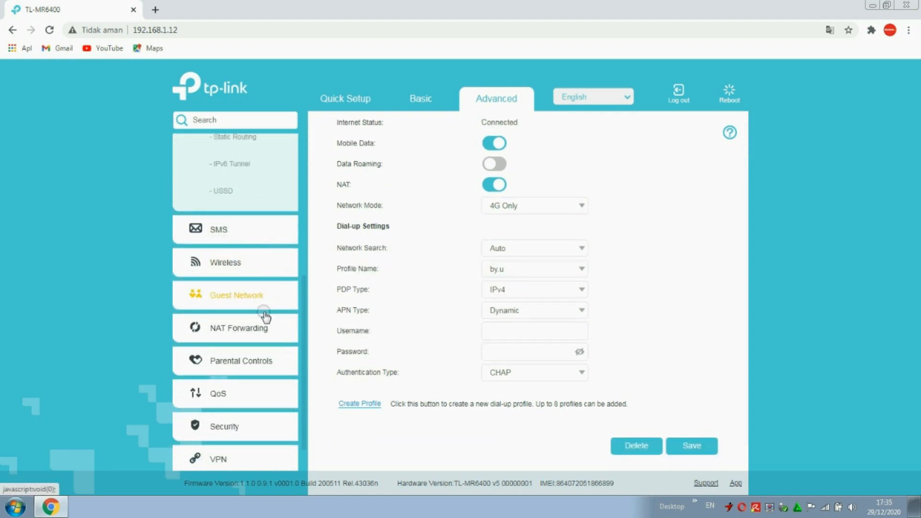
# Disable TFTP, H323 and RTSP ALG under NAT Forwarding > ALG, leaving SIP on, and save.
pyautogui.click(238, 336)
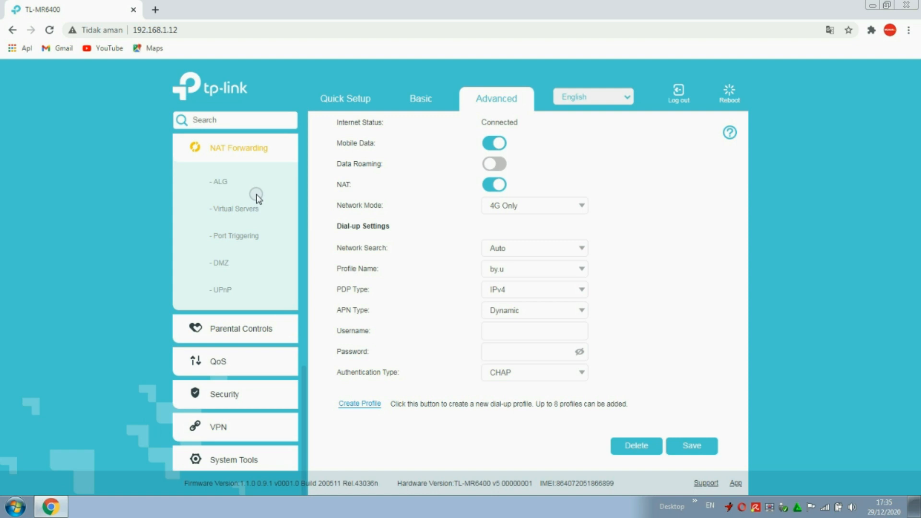
pyautogui.click(234, 183)
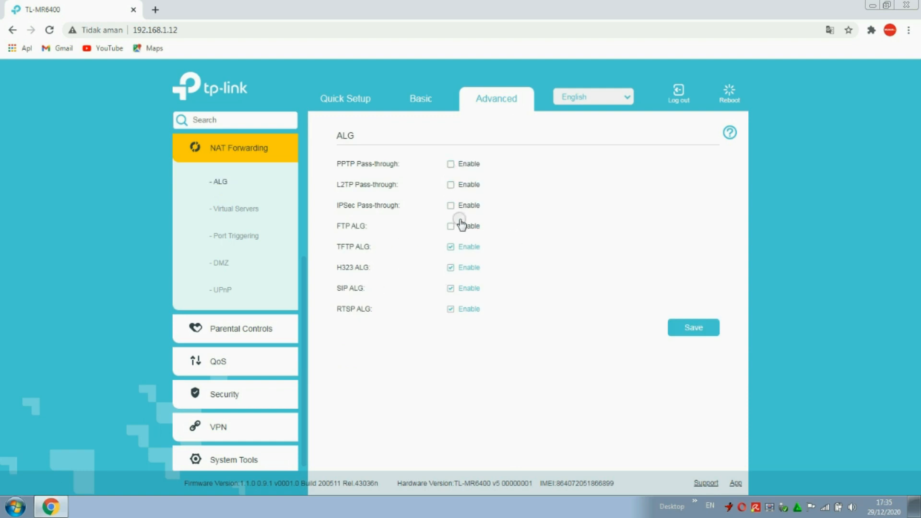
pyautogui.click(451, 250)
pyautogui.click(451, 268)
pyautogui.click(450, 309)
pyautogui.click(699, 326)
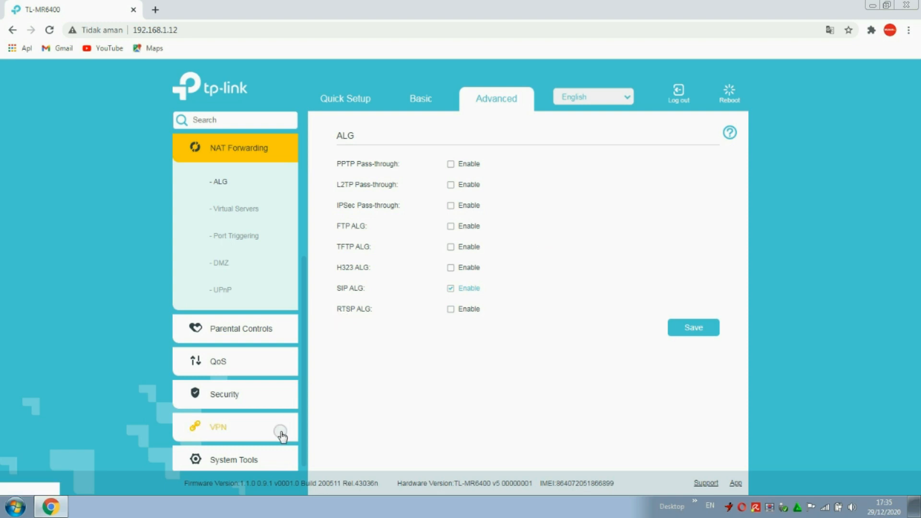
pyautogui.click(247, 461)
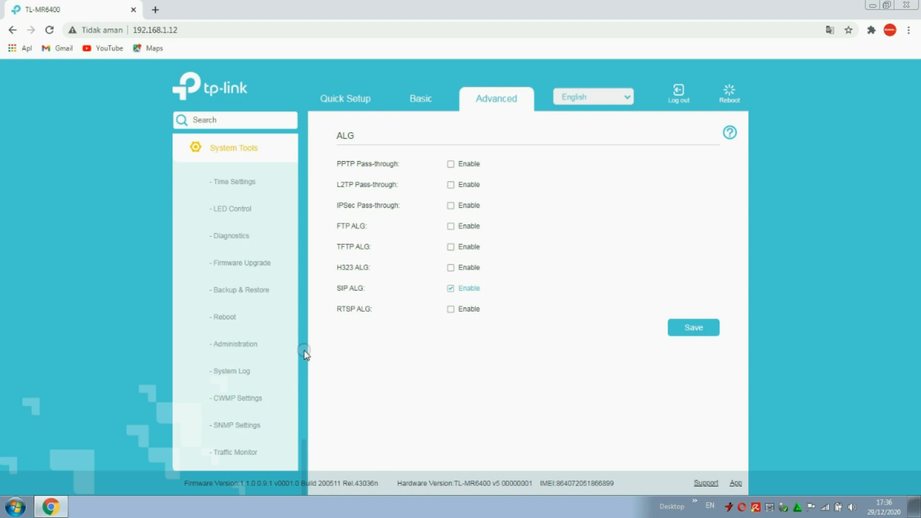
# Open System Tools > Administration and focus the Old Password field.
pyautogui.click(248, 352)
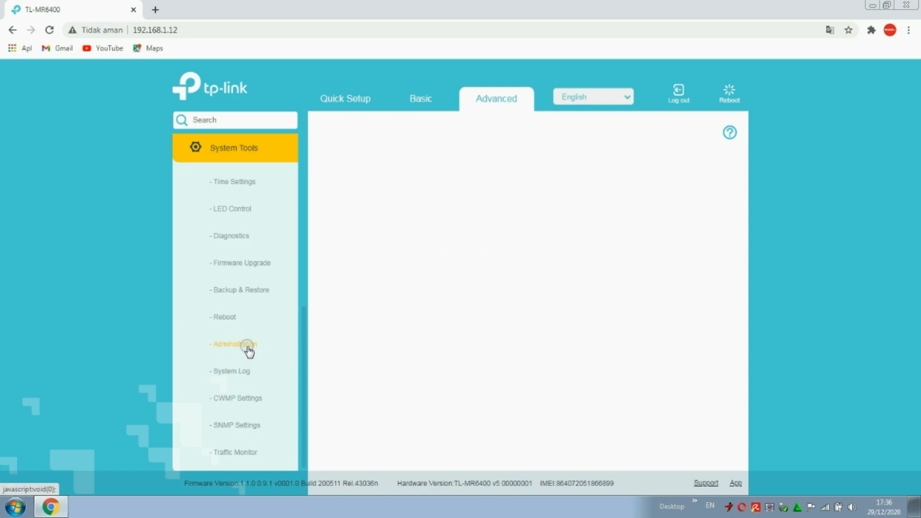
pyautogui.click(482, 163)
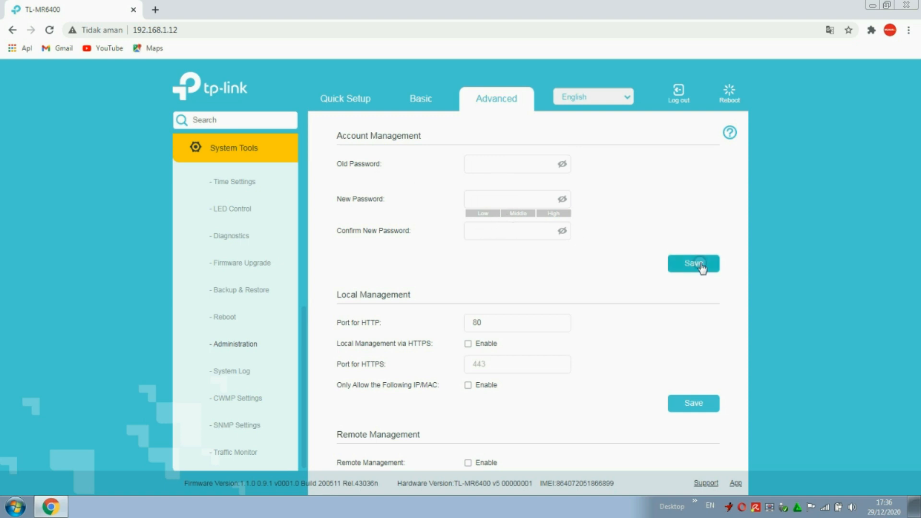
pyautogui.scroll(8, 263, 200)
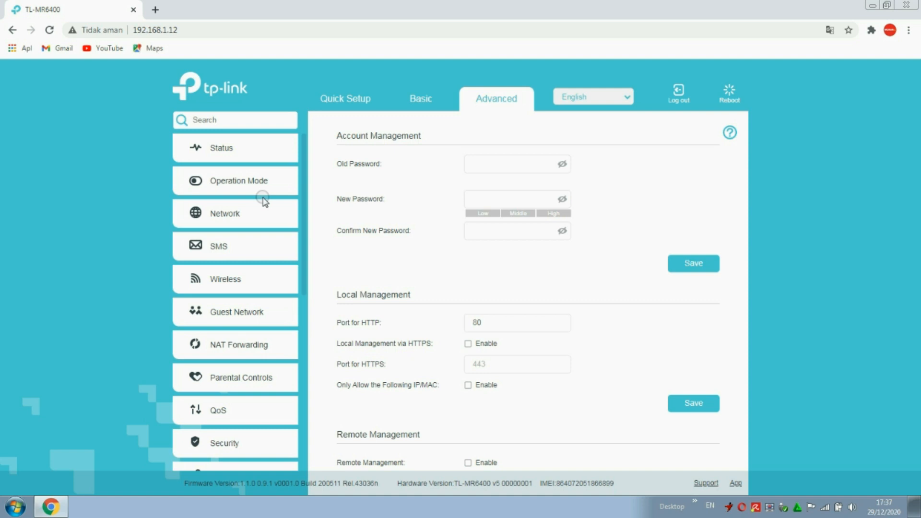
# Turn off the 2.4GHz wireless radio in Wireless Settings and save.
pyautogui.click(237, 280)
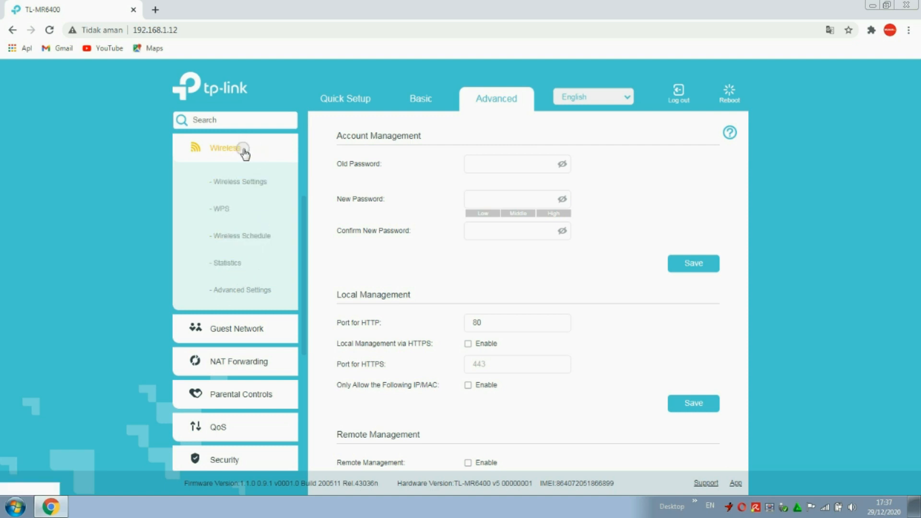
pyautogui.click(248, 188)
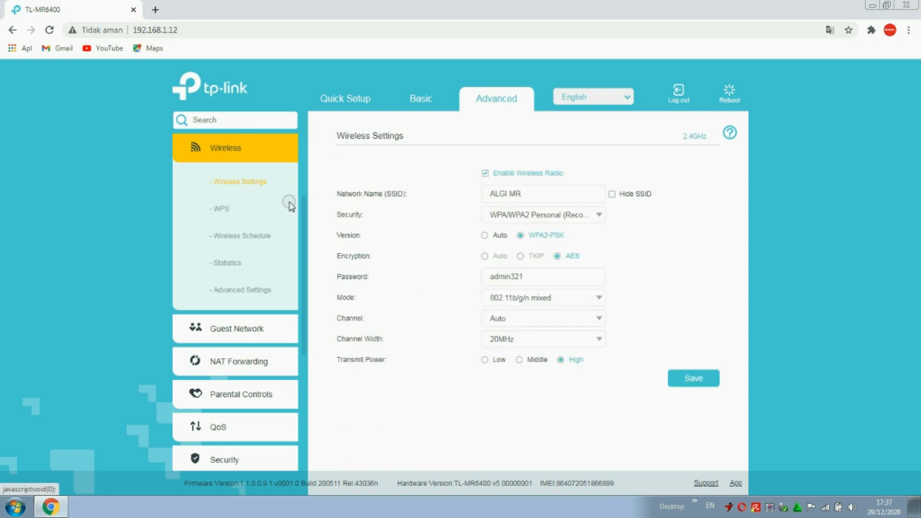
pyautogui.click(486, 176)
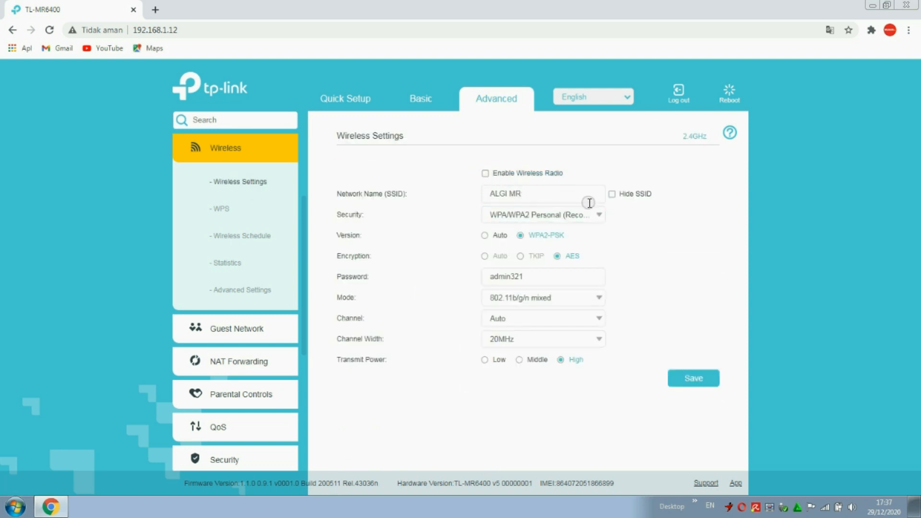
pyautogui.click(690, 377)
pyautogui.click(485, 174)
# Check the PC's wireless connection in the taskbar network list, then dismiss the popup.
pyautogui.click(824, 507)
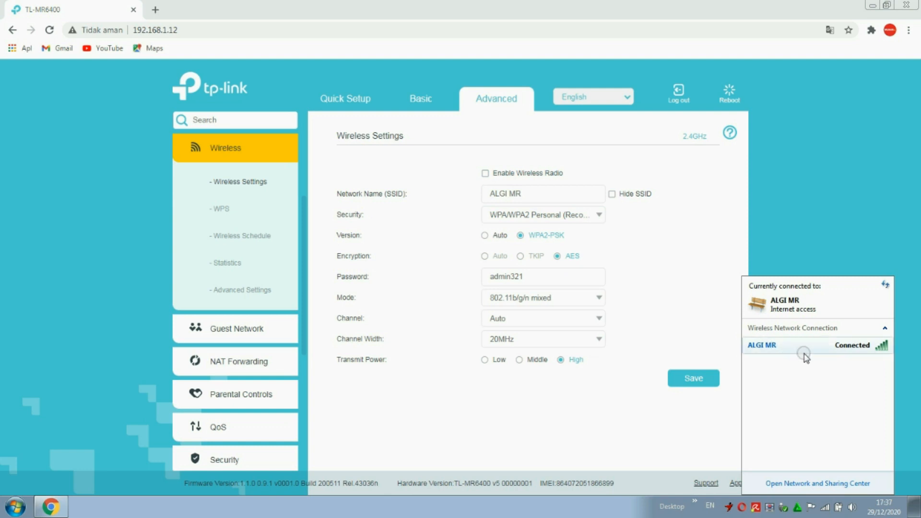
pyautogui.moveTo(805, 356)
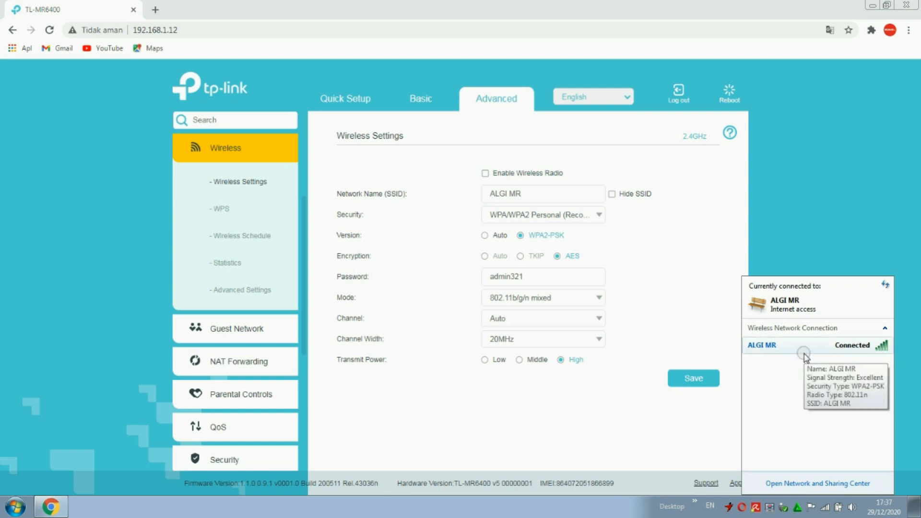
pyautogui.click(485, 177)
pyautogui.click(486, 174)
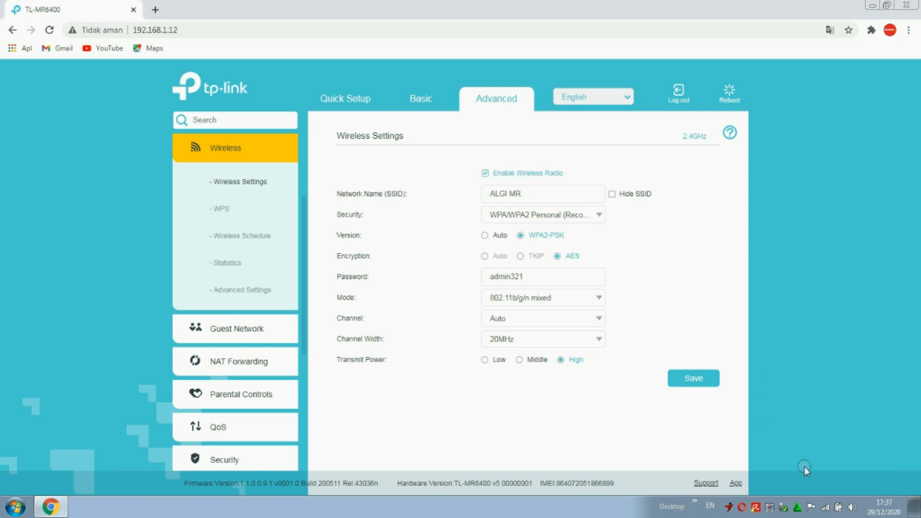
pyautogui.click(825, 510)
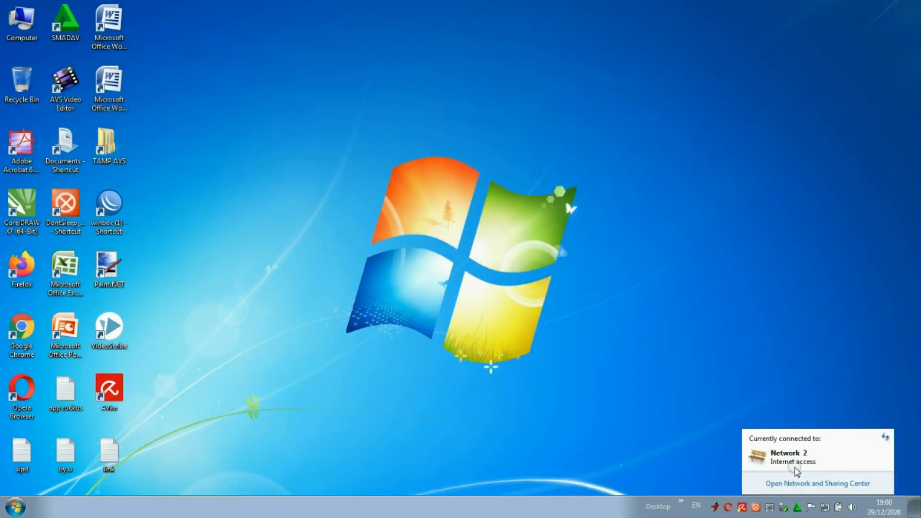
pyautogui.click(332, 261)
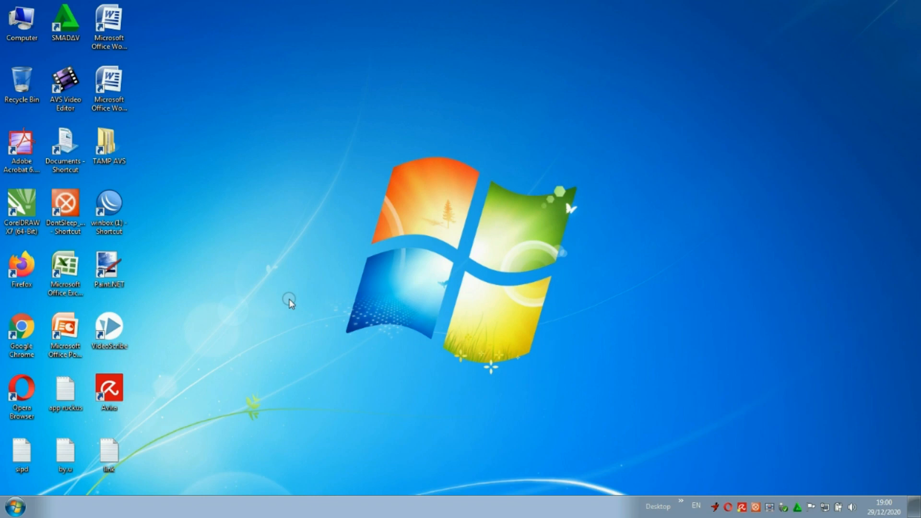
# Launch WinBox, pick router 08:55:31:22:A8:57 from Neighbors and select the login name.
pyautogui.doubleClick(106, 201)
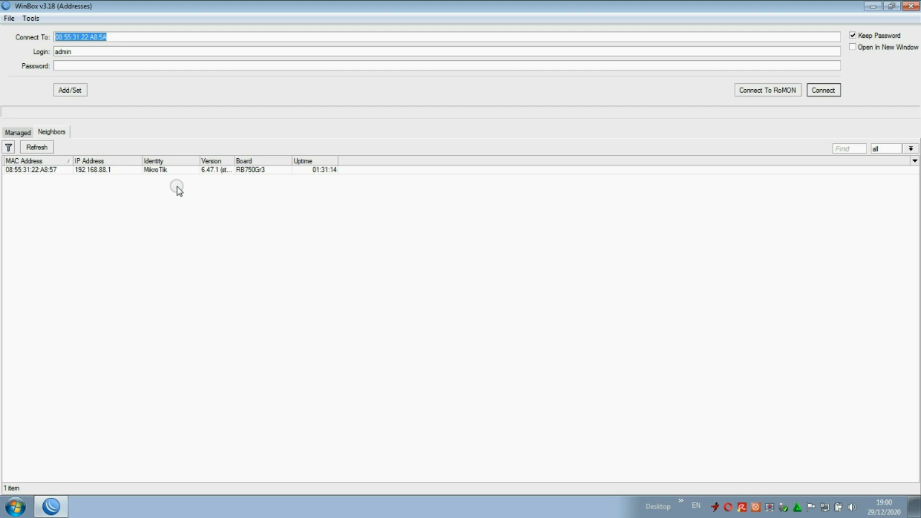
pyautogui.click(46, 171)
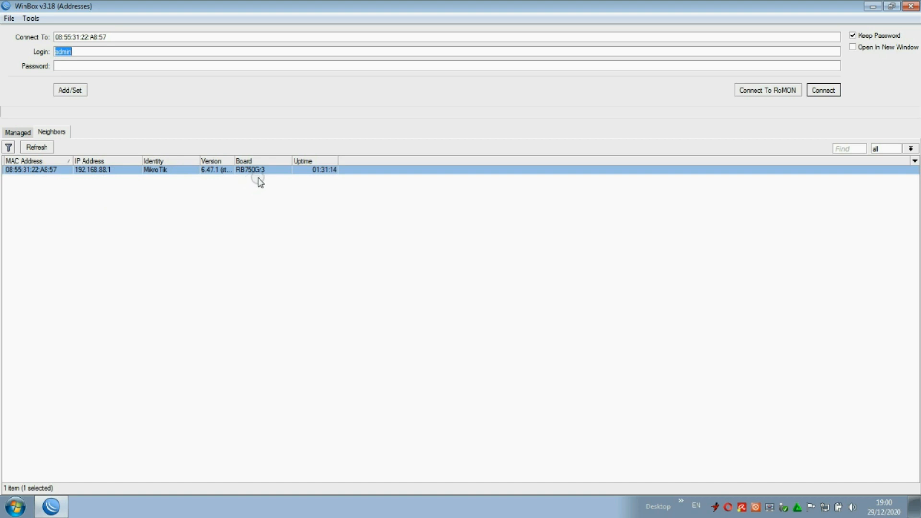
pyautogui.moveTo(89, 51); pyautogui.dragTo(54, 71)
# Connect to the router, remove its default configuration and maximize the session window.
pyautogui.click(823, 91)
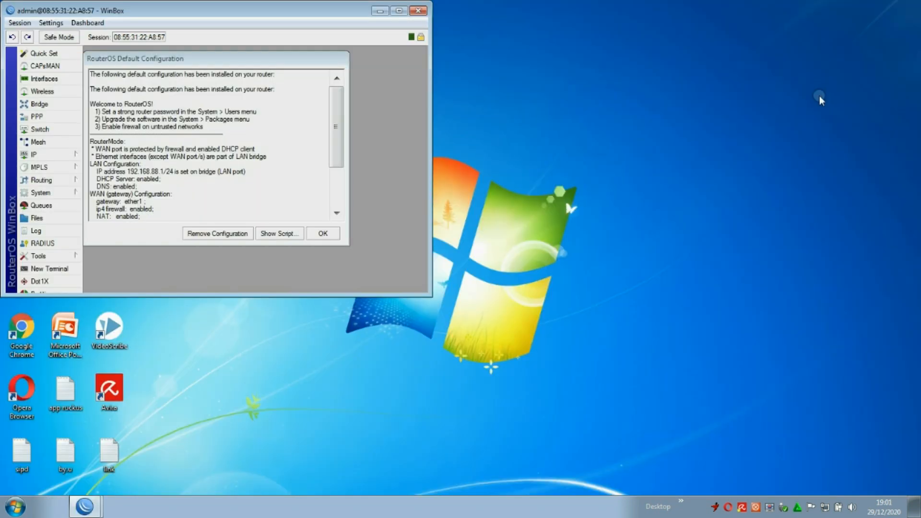
pyautogui.click(398, 11)
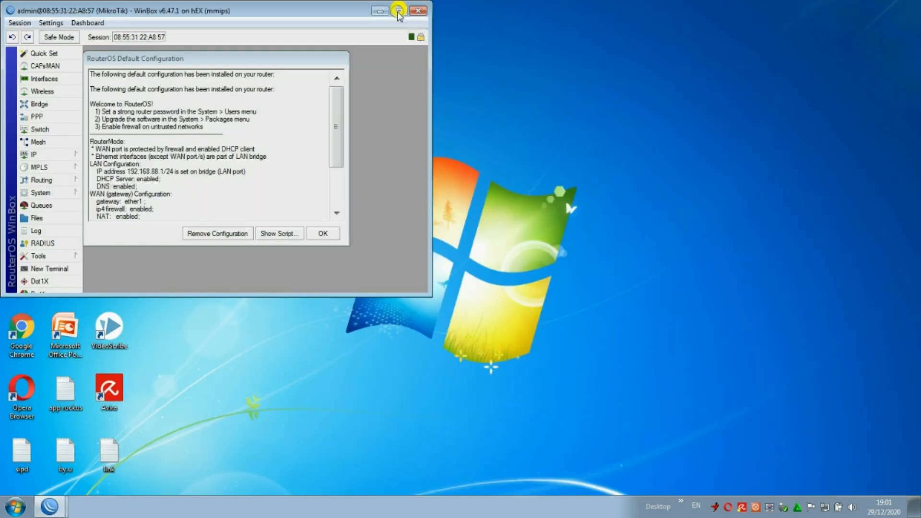
pyautogui.doubleClick(322, 10)
pyautogui.click(214, 235)
pyautogui.click(394, 29)
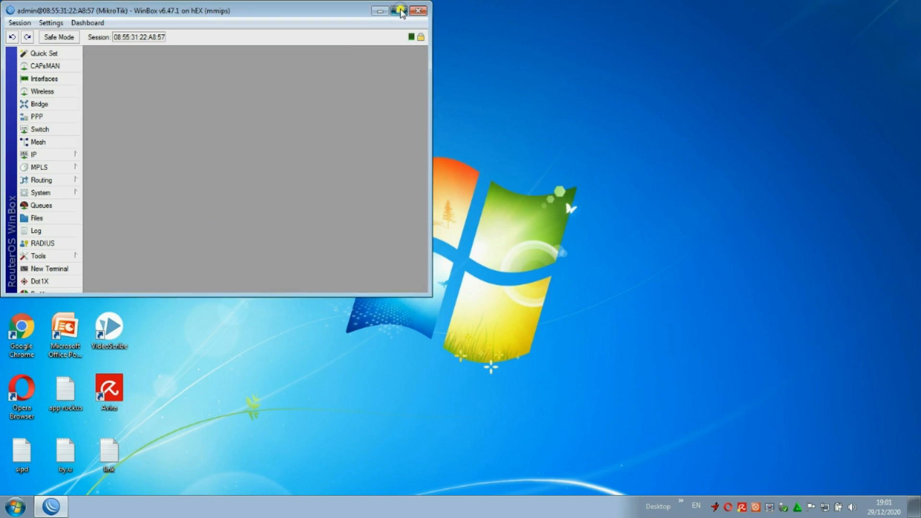
pyautogui.click(399, 11)
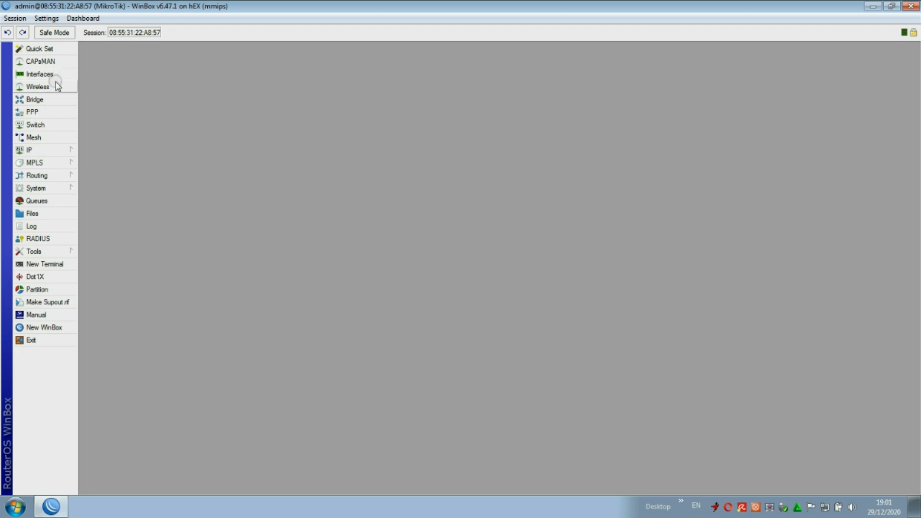
pyautogui.click(41, 87)
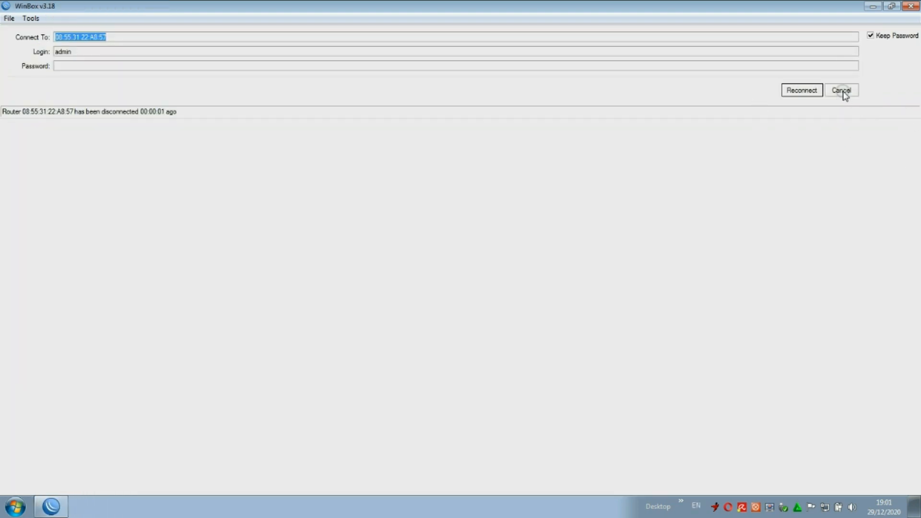
# Reconnect to the router at 0.0.0.0 and close the Wireless Tables window.
pyautogui.click(845, 96)
pyautogui.click(34, 171)
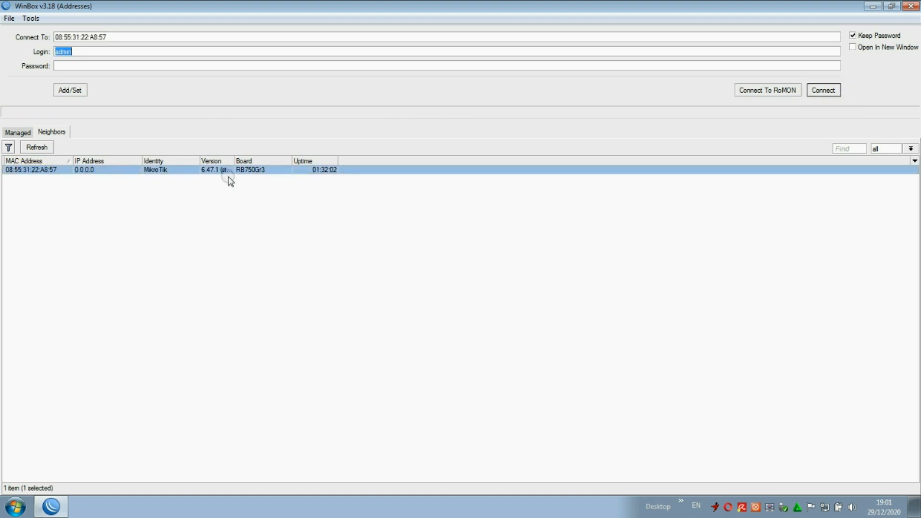
pyautogui.click(823, 91)
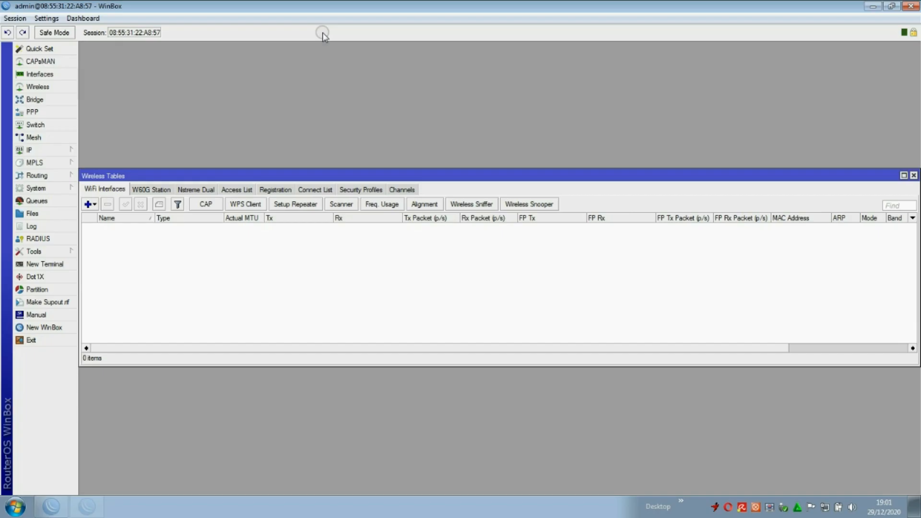
pyautogui.click(914, 176)
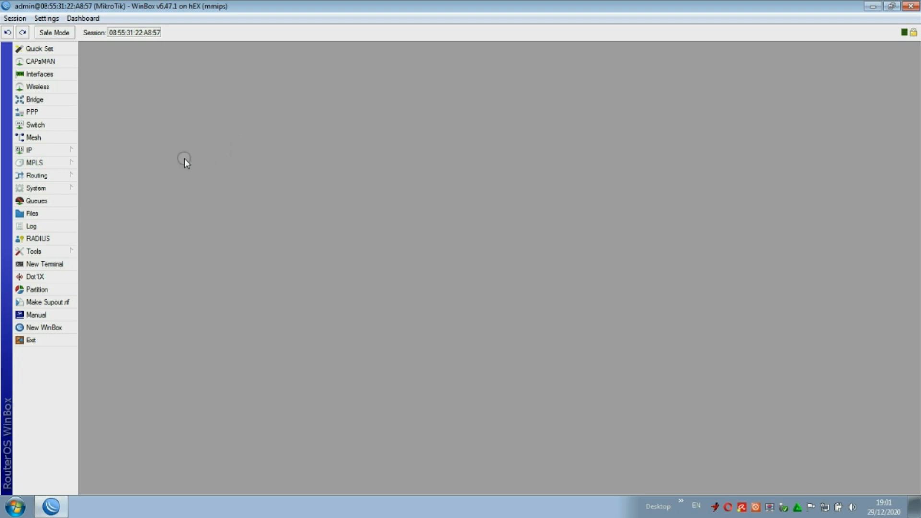
# Add a DHCP client on ether1 that binds a 192.168.1.x lease, then close the DHCP Client list.
pyautogui.click(51, 153)
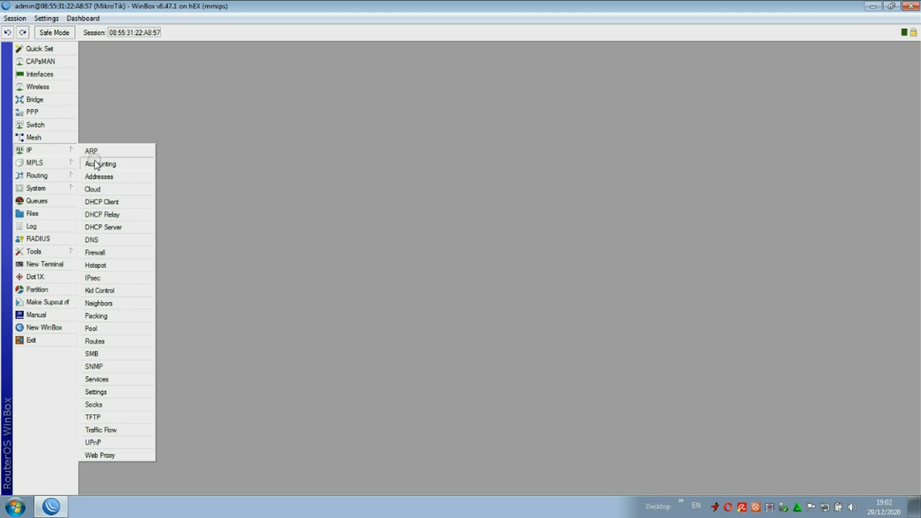
pyautogui.click(111, 206)
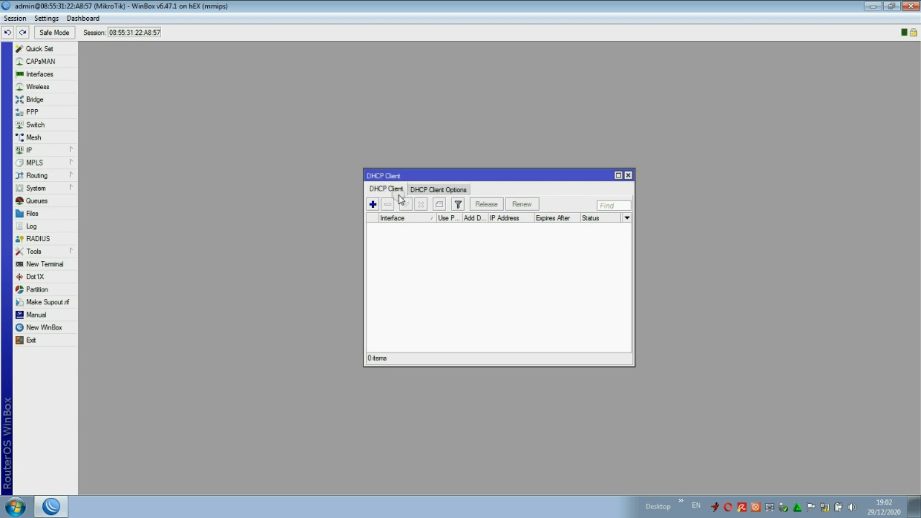
pyautogui.click(372, 204)
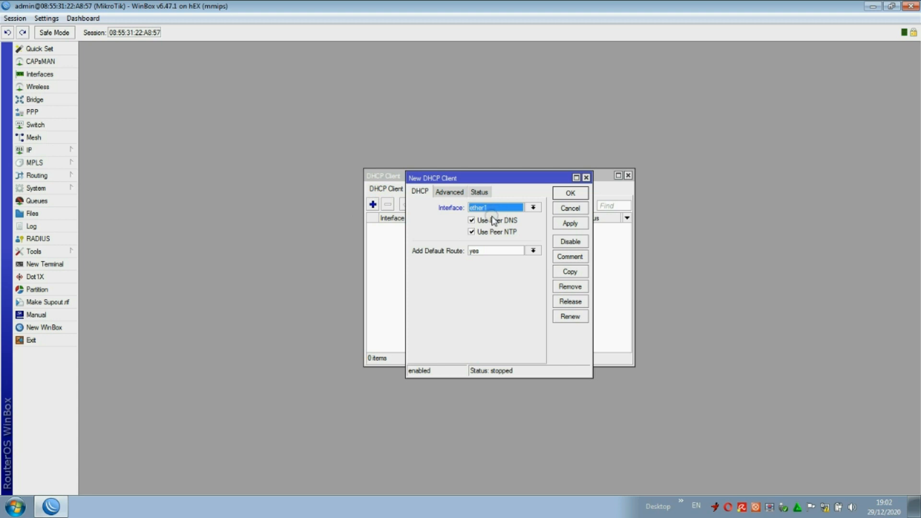
pyautogui.click(569, 224)
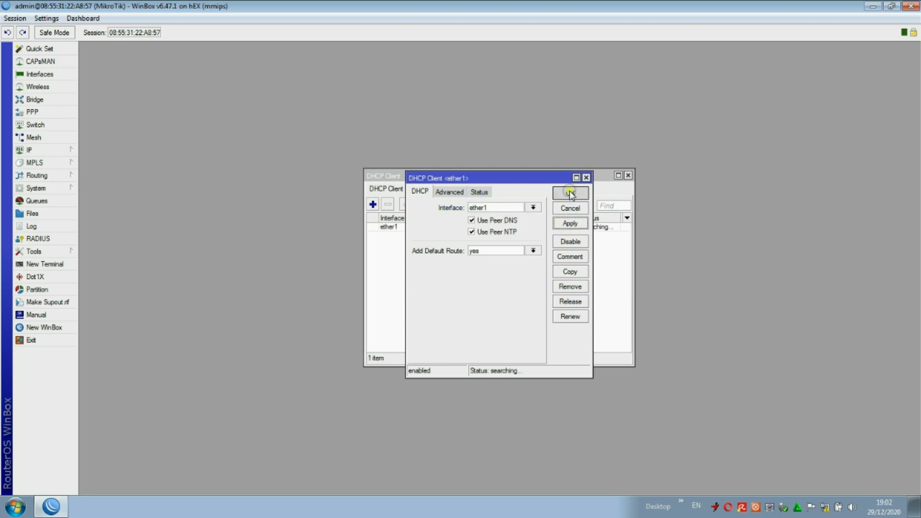
pyautogui.click(570, 192)
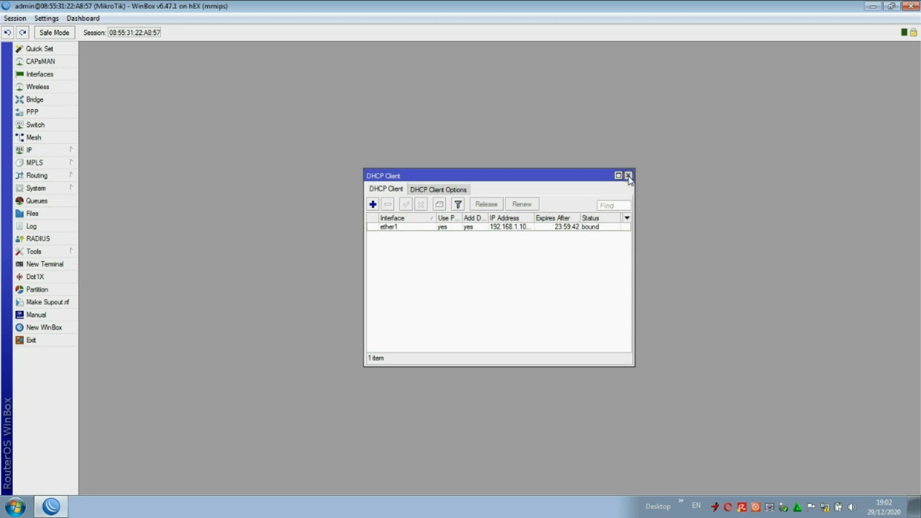
pyautogui.click(627, 175)
# Add the static address 10.10.10.1/24 on interface ether2 in the IP Address List.
pyautogui.click(43, 152)
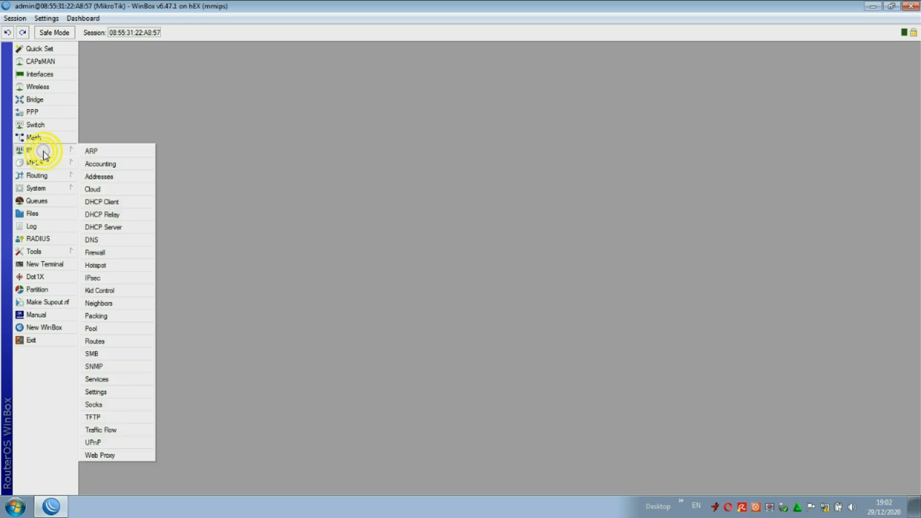
pyautogui.click(94, 176)
pyautogui.click(464, 219)
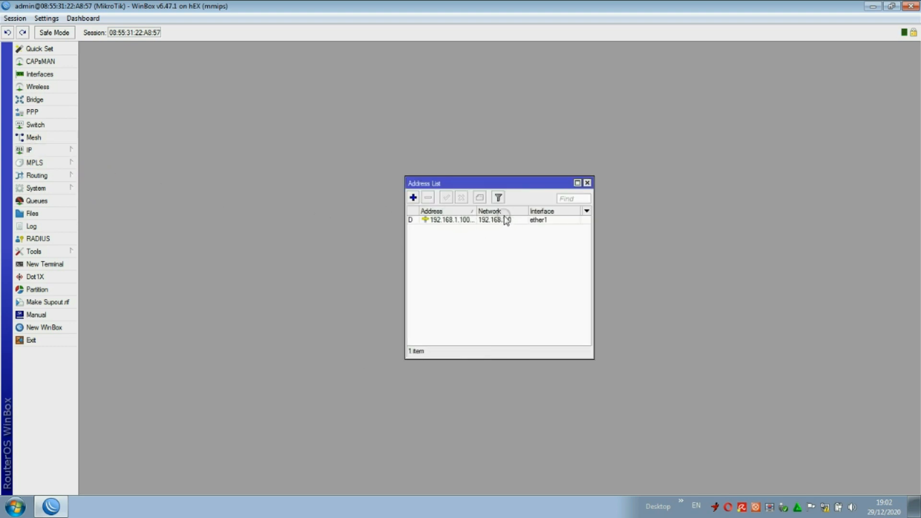
pyautogui.click(535, 223)
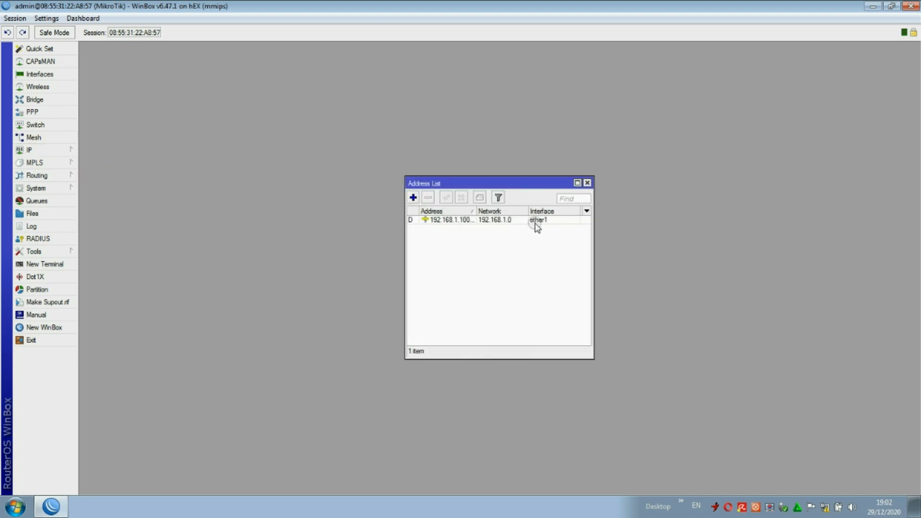
pyautogui.click(413, 197)
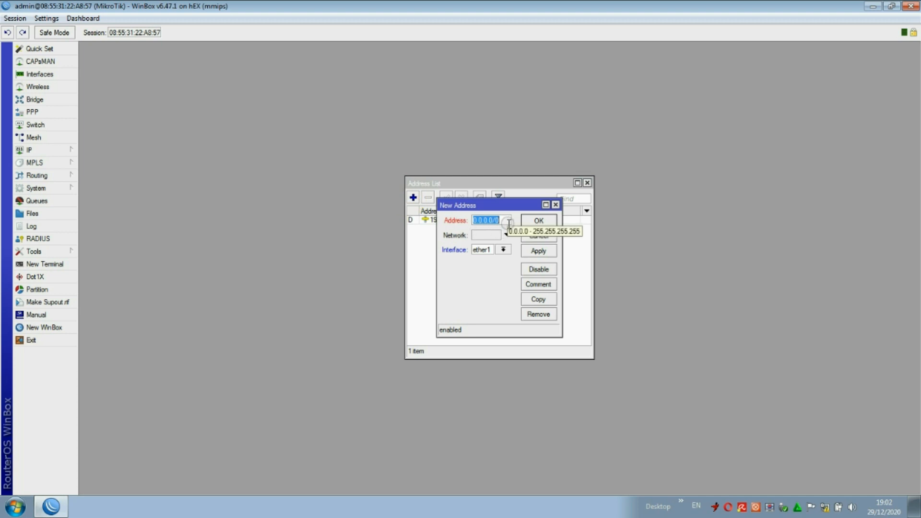
pyautogui.write('10.1')
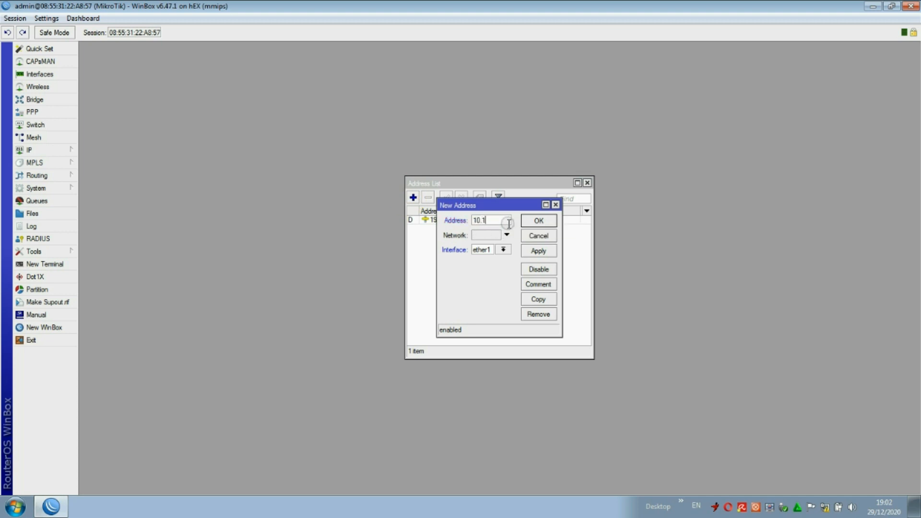
pyautogui.write('0.10.1/24')
pyautogui.click(503, 249)
pyautogui.click(502, 263)
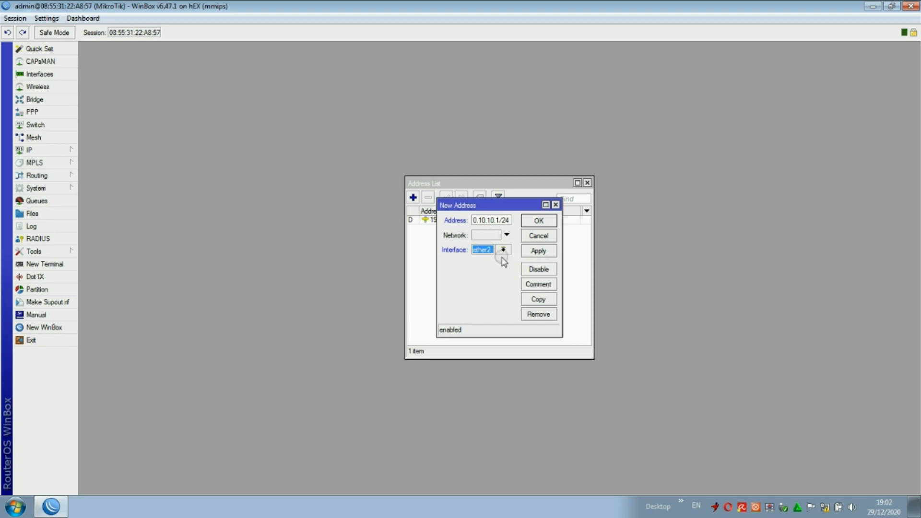
pyautogui.click(541, 252)
pyautogui.click(571, 222)
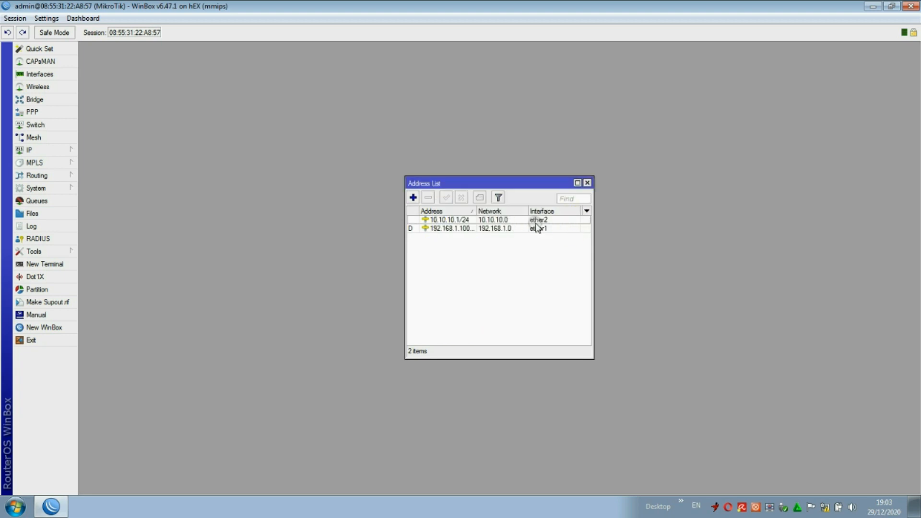
pyautogui.click(588, 184)
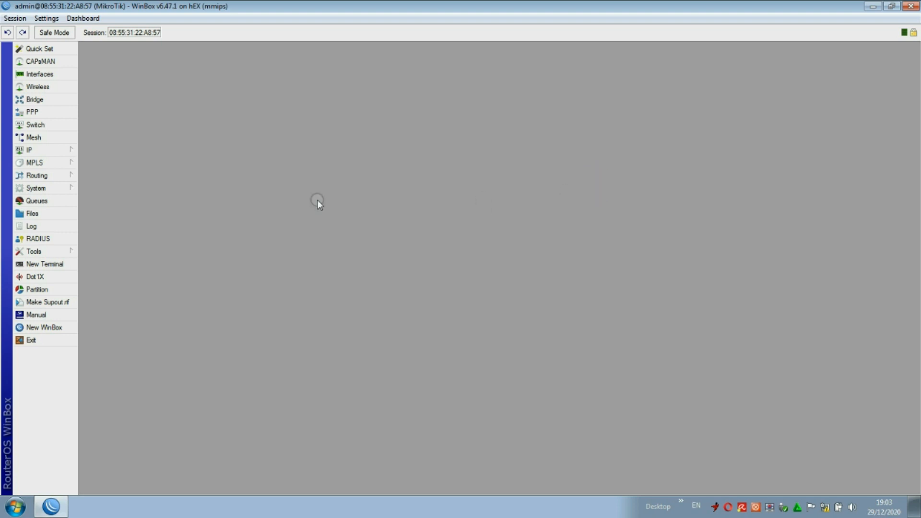
pyautogui.click(41, 153)
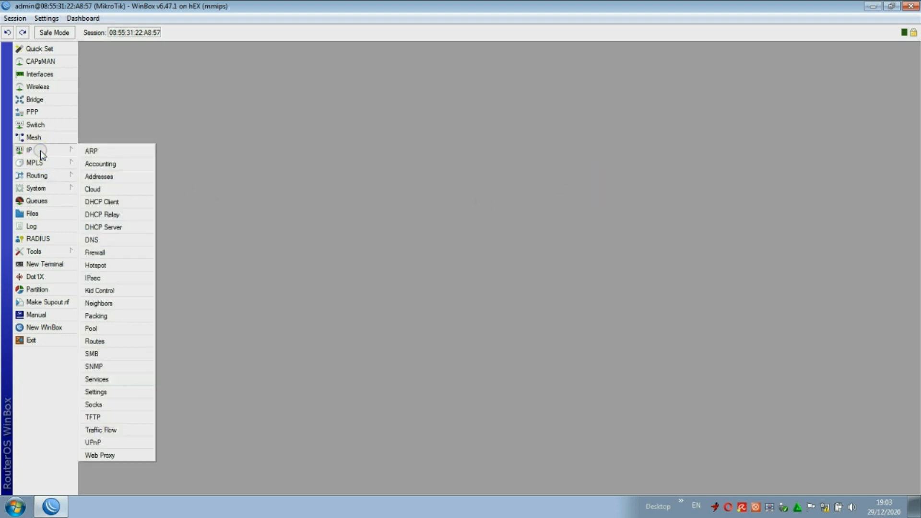
pyautogui.click(101, 240)
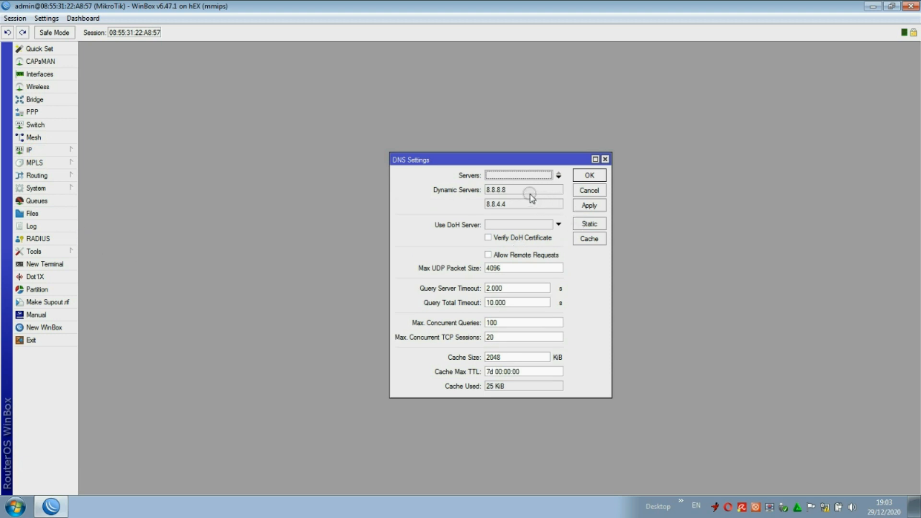
pyautogui.moveTo(522, 191); pyautogui.dragTo(487, 199)
pyautogui.doubleClick(509, 203)
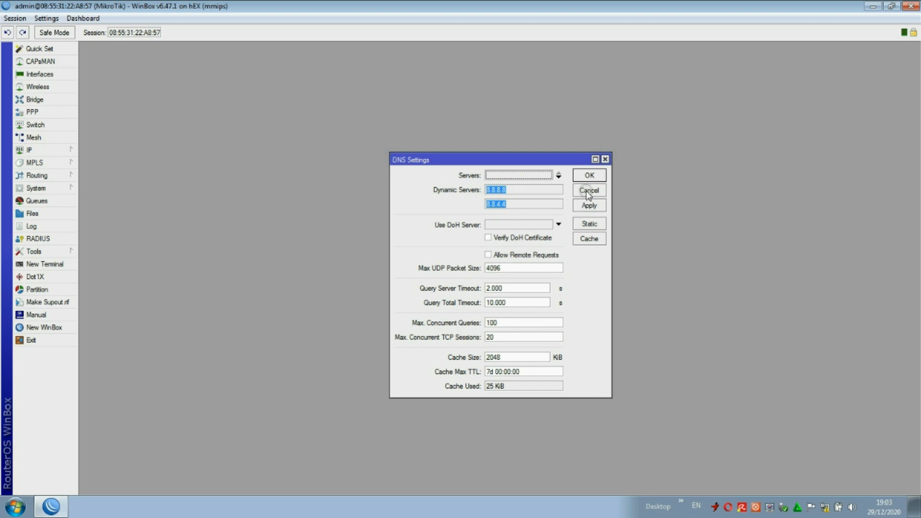
pyautogui.click(588, 191)
pyautogui.click(51, 151)
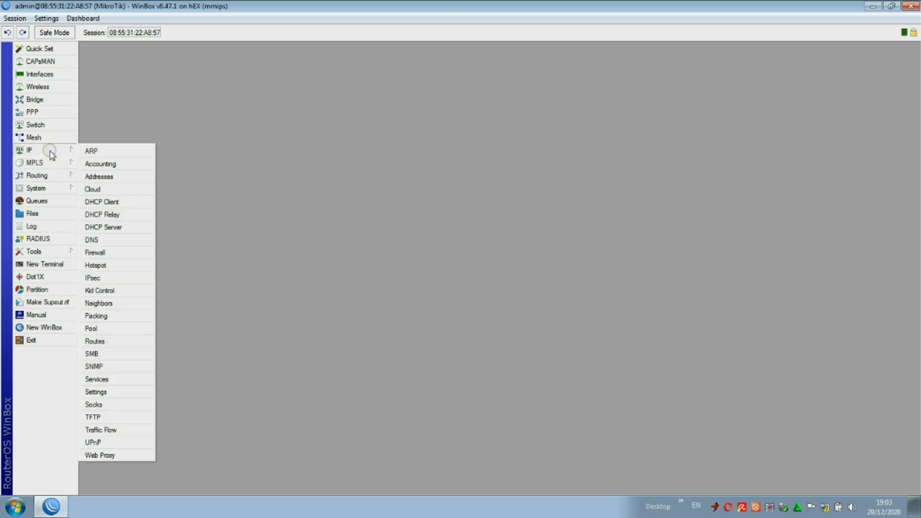
pyautogui.click(106, 202)
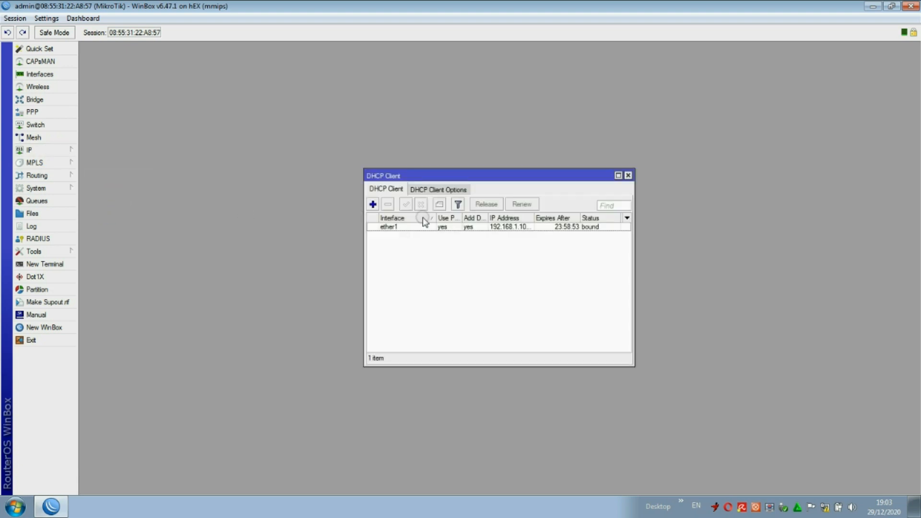
pyautogui.click(516, 227)
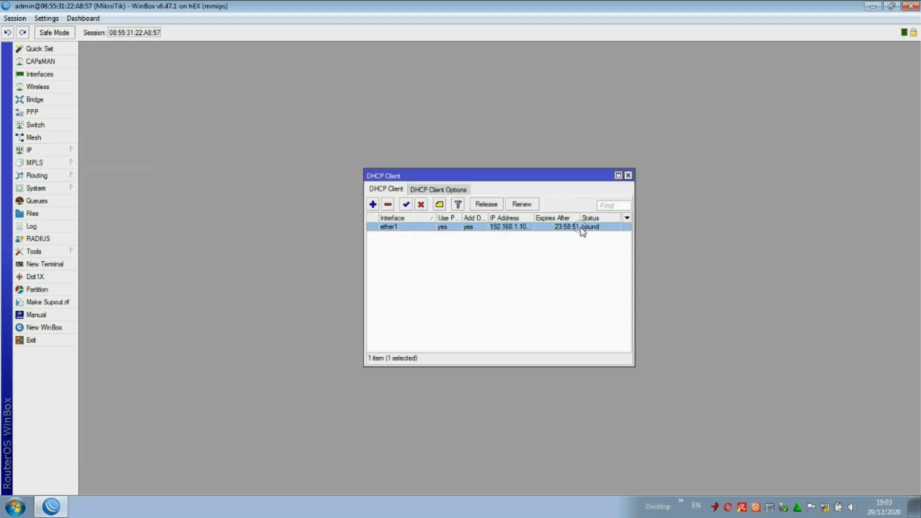
pyautogui.click(627, 175)
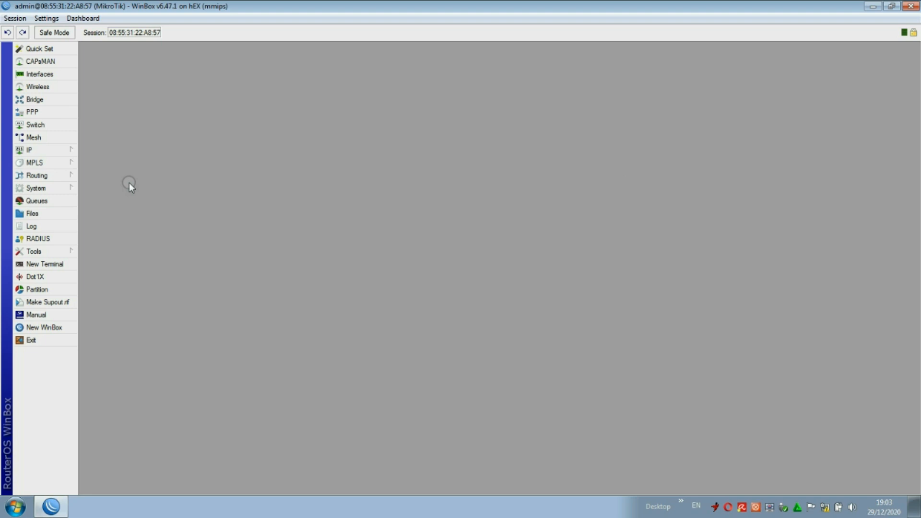
pyautogui.click(59, 150)
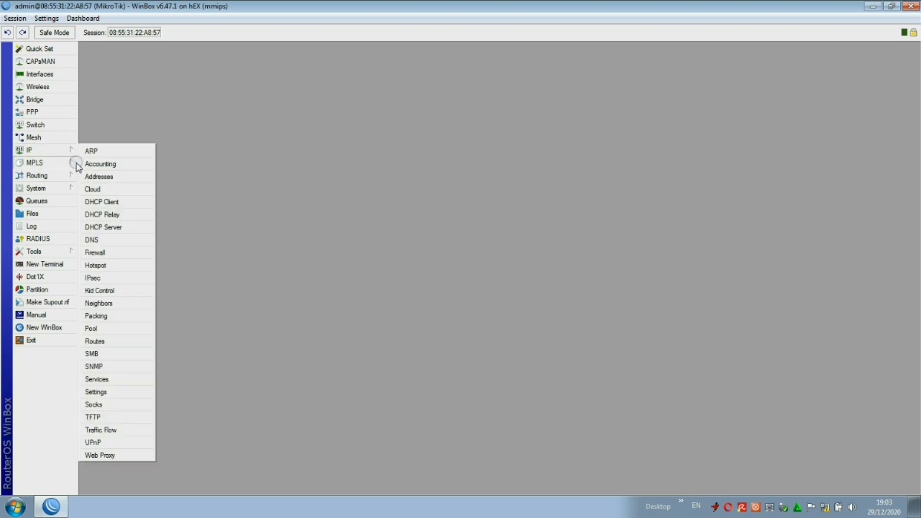
pyautogui.click(115, 202)
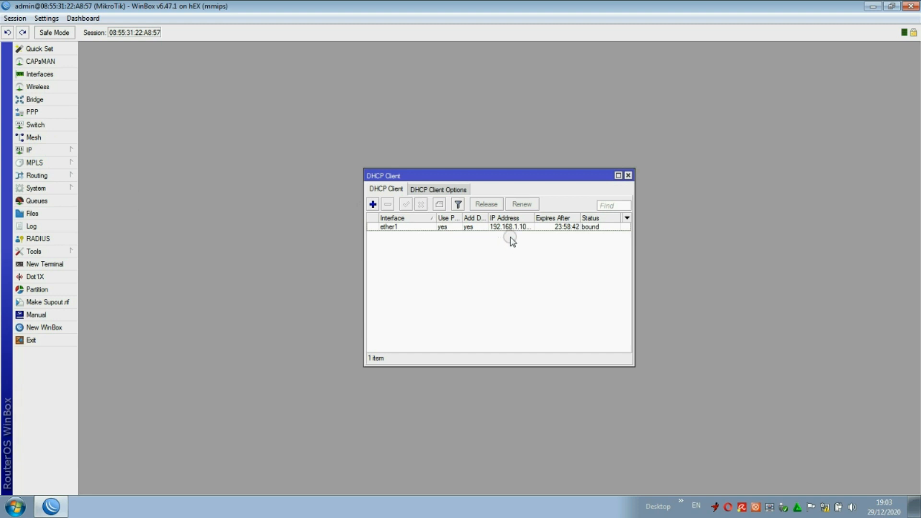
pyautogui.click(628, 176)
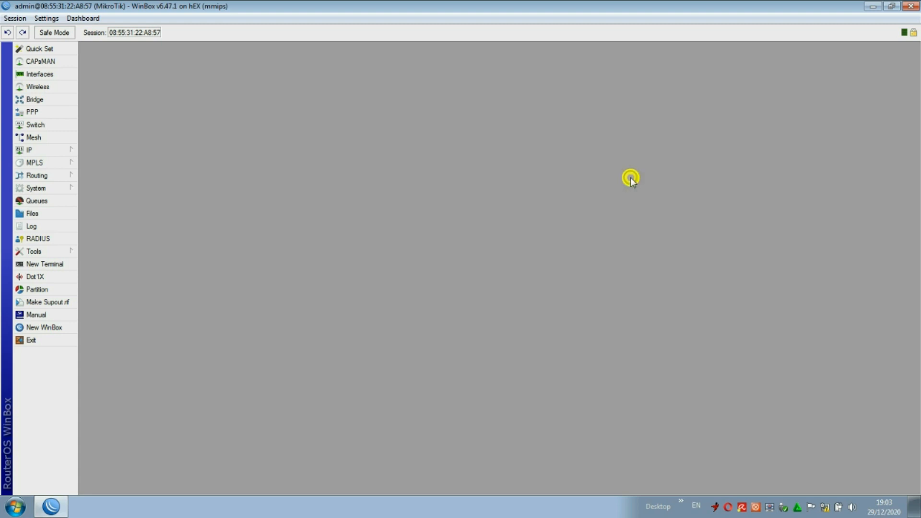
# In IP > DNS, enable Allow Remote Requests and add 192.168.1.12 as the static server.
pyautogui.click(39, 151)
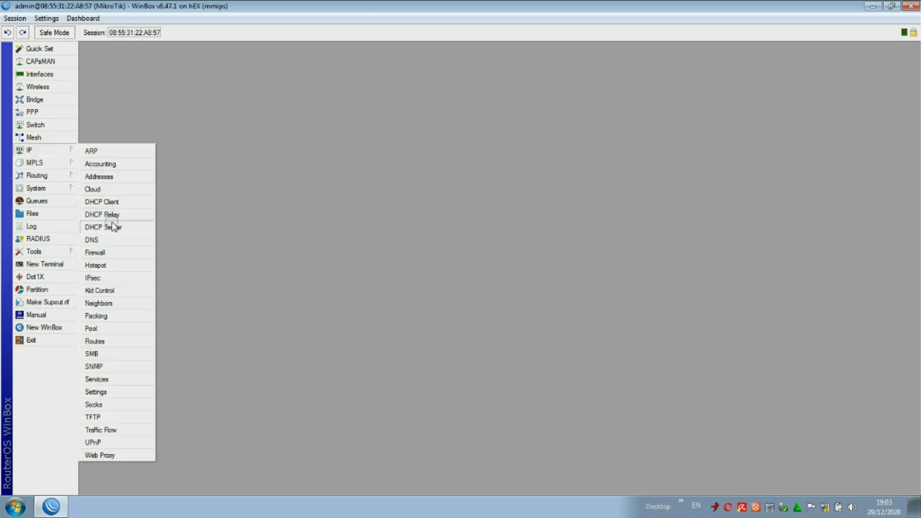
pyautogui.click(99, 241)
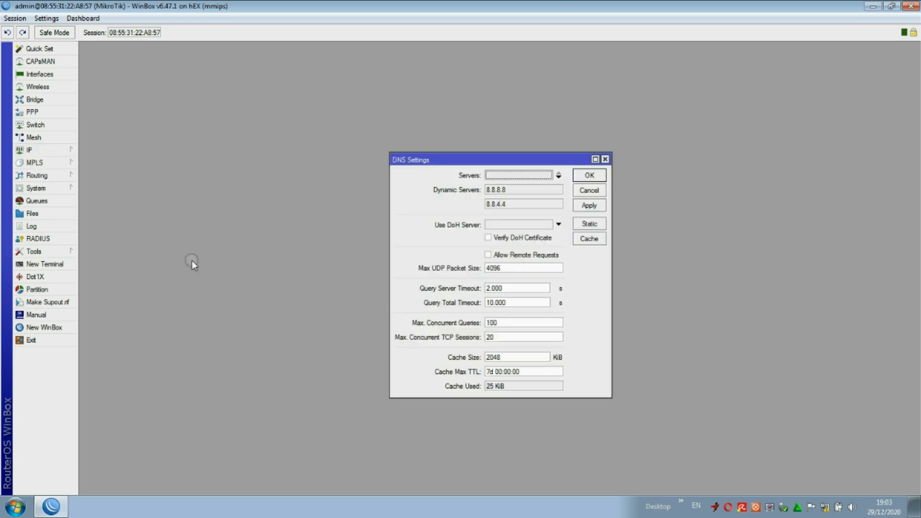
pyautogui.click(491, 256)
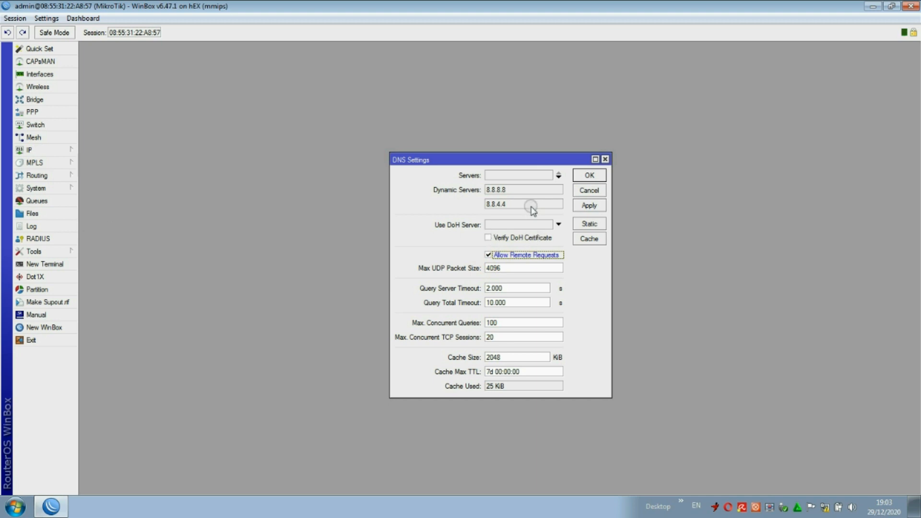
pyautogui.click(558, 176)
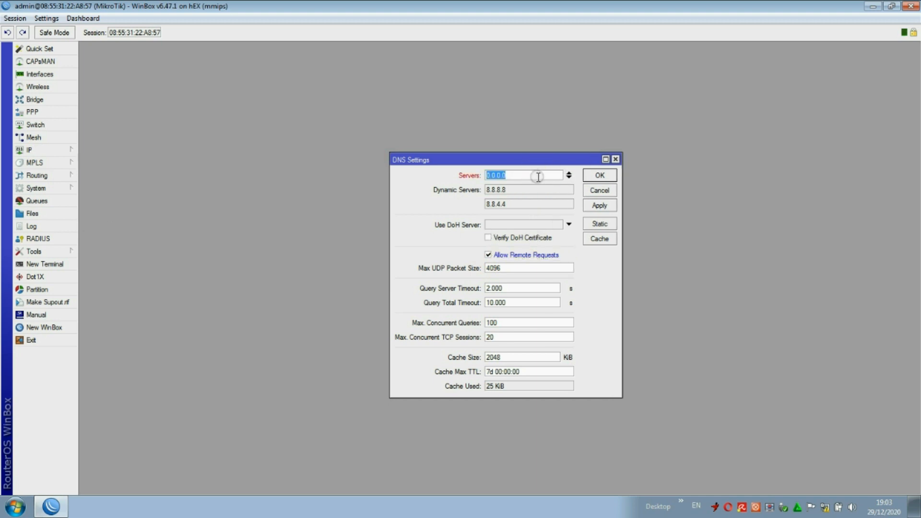
pyautogui.write('19')
pyautogui.write('2.168.1.12')
pyautogui.click(599, 206)
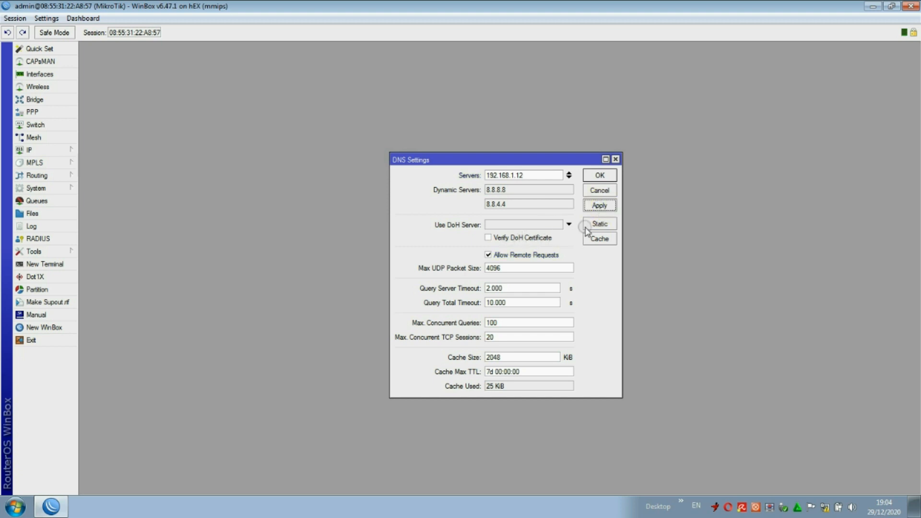
pyautogui.click(596, 181)
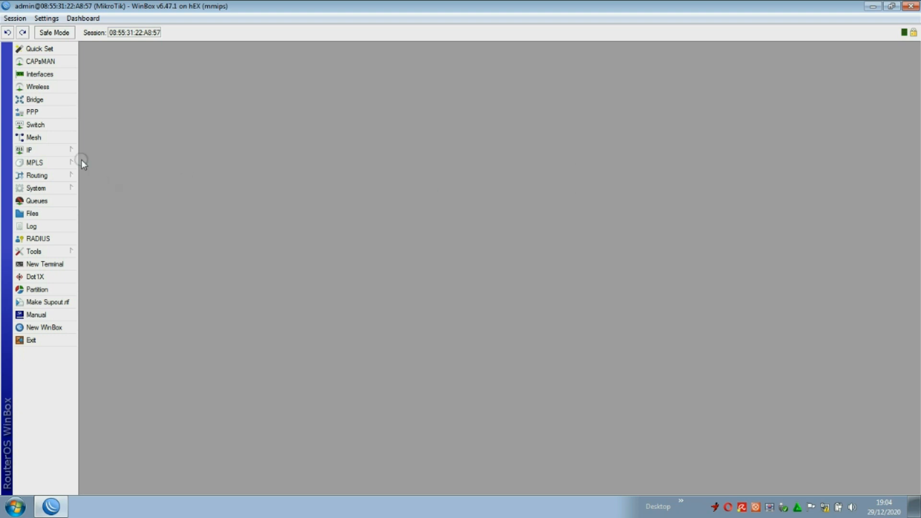
# Add a srcnat masquerade rule with out-interface ether1 to the Firewall NAT list.
pyautogui.click(40, 152)
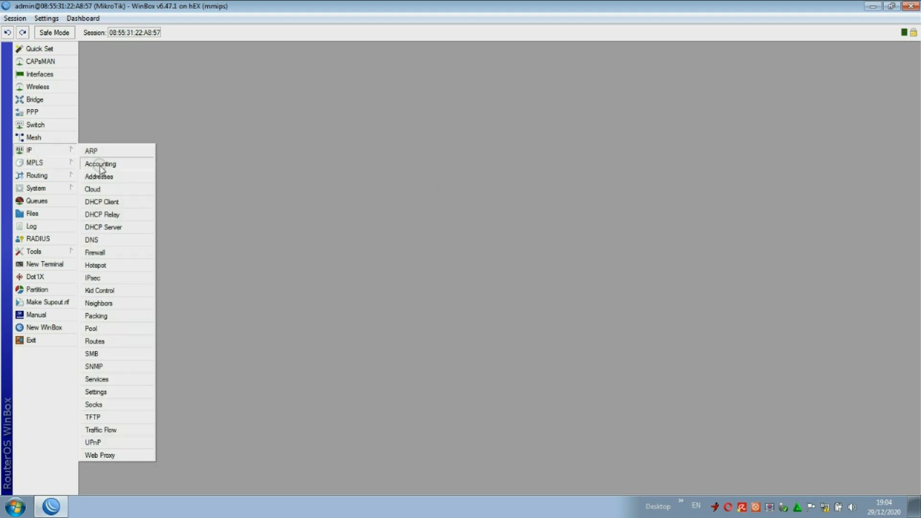
pyautogui.click(106, 253)
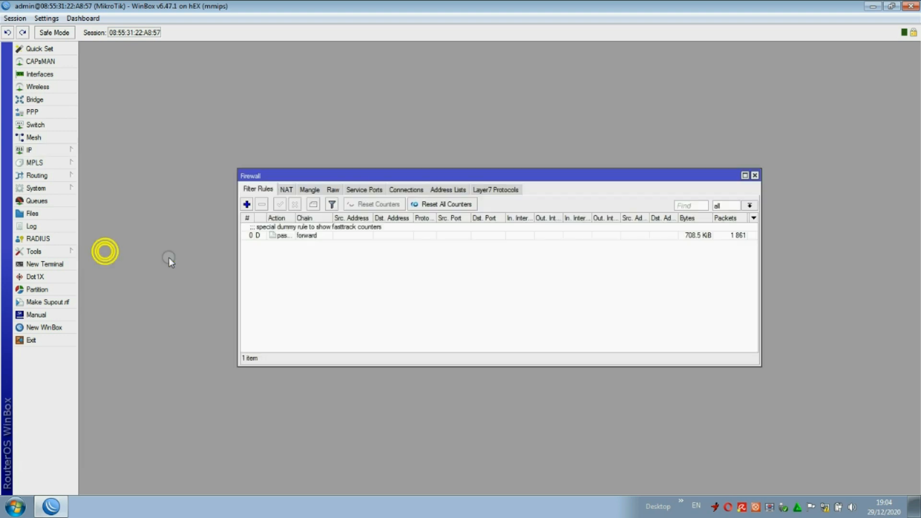
pyautogui.click(286, 189)
pyautogui.click(247, 205)
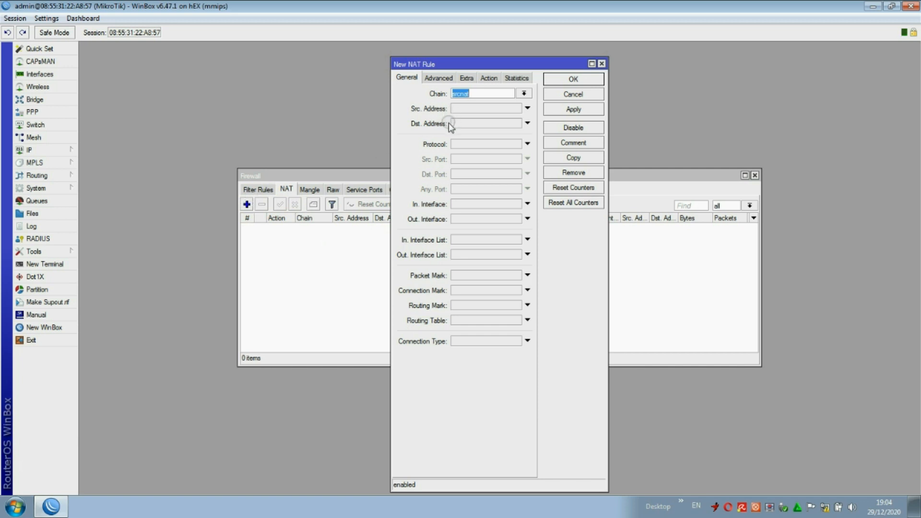
pyautogui.click(464, 219)
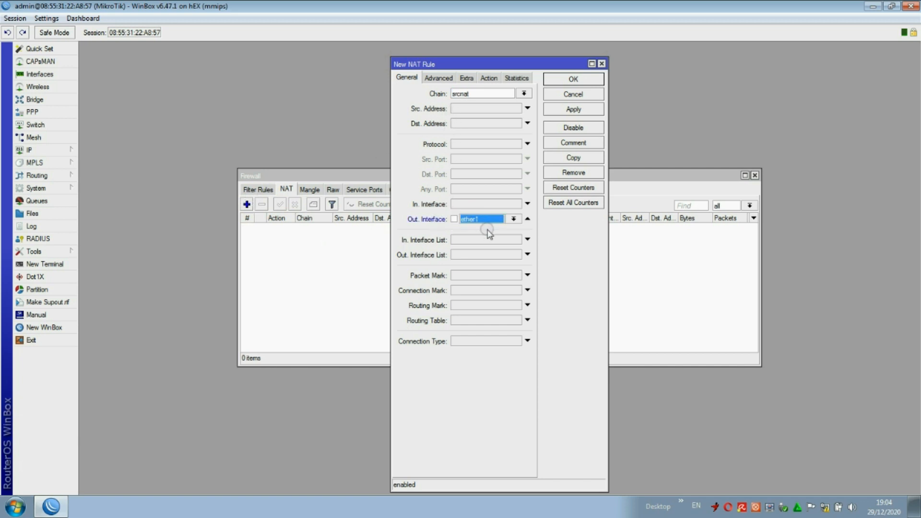
pyautogui.click(489, 77)
pyautogui.click(495, 94)
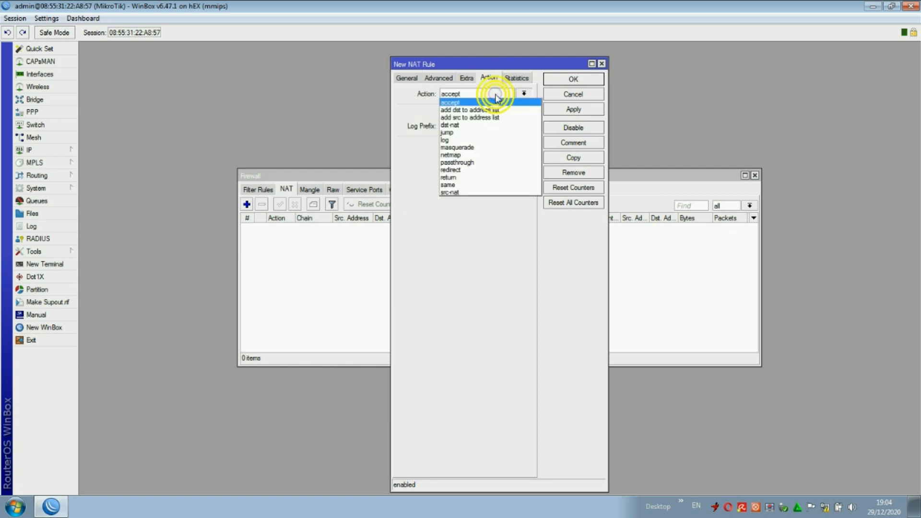
pyautogui.click(571, 110)
pyautogui.click(574, 80)
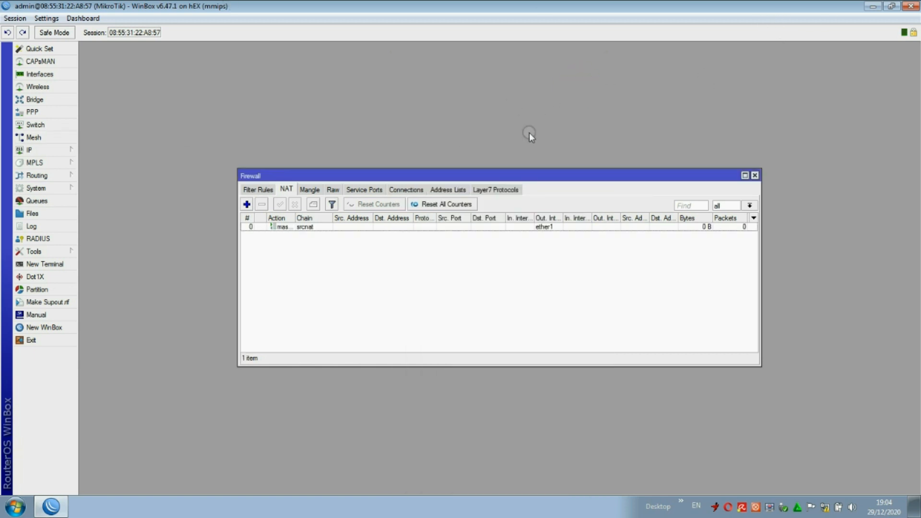
pyautogui.click(57, 264)
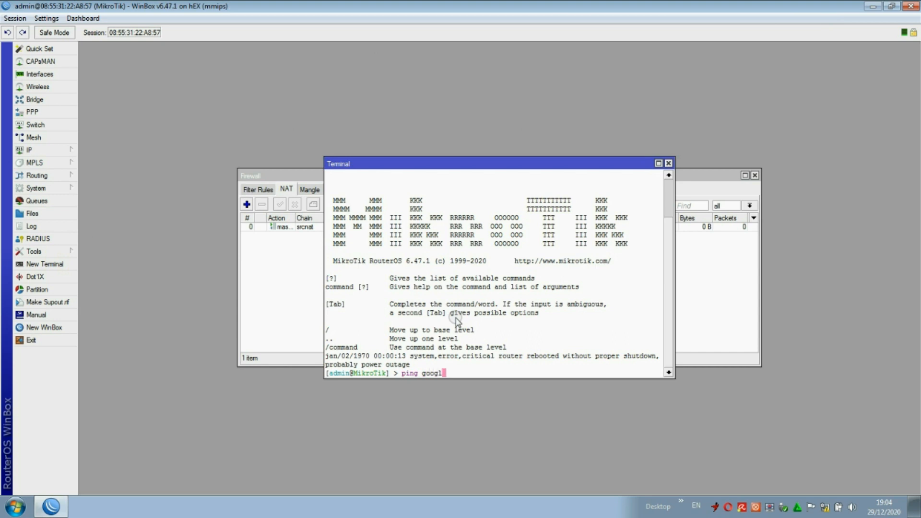
# Ping google.com from the terminal and confirm replies come back from 74.125.24.100.
pyautogui.write('ping google.com')
pyautogui.press('Return')
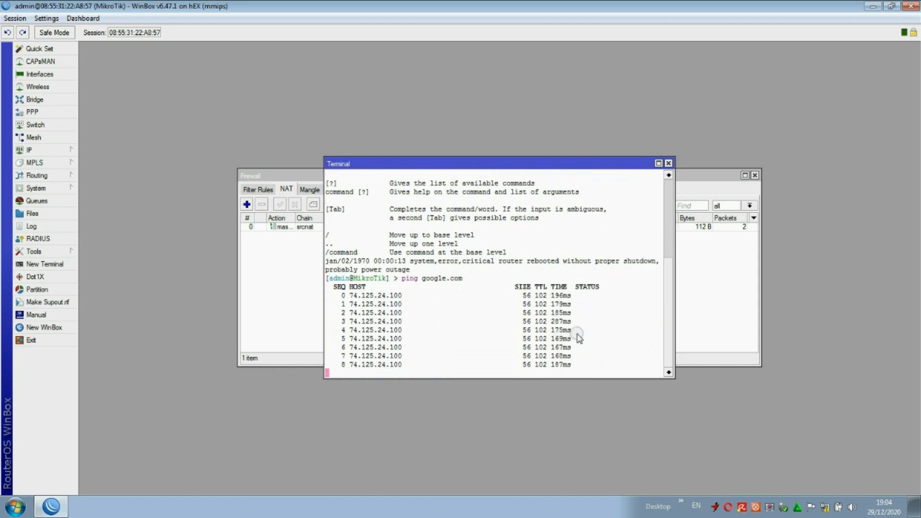
# Close the Terminal and Firewall windows and check the Route List's default route via 192.168.1.12.
pyautogui.click(668, 163)
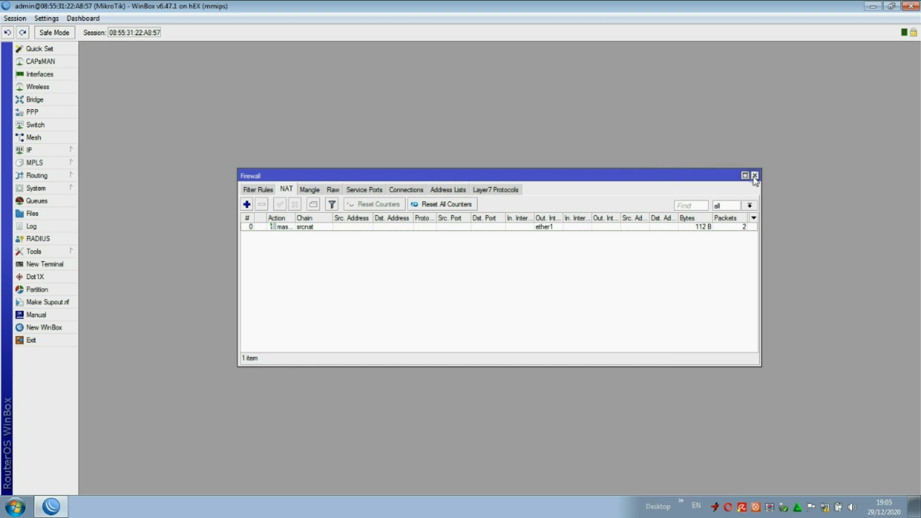
pyautogui.click(754, 176)
pyautogui.click(34, 151)
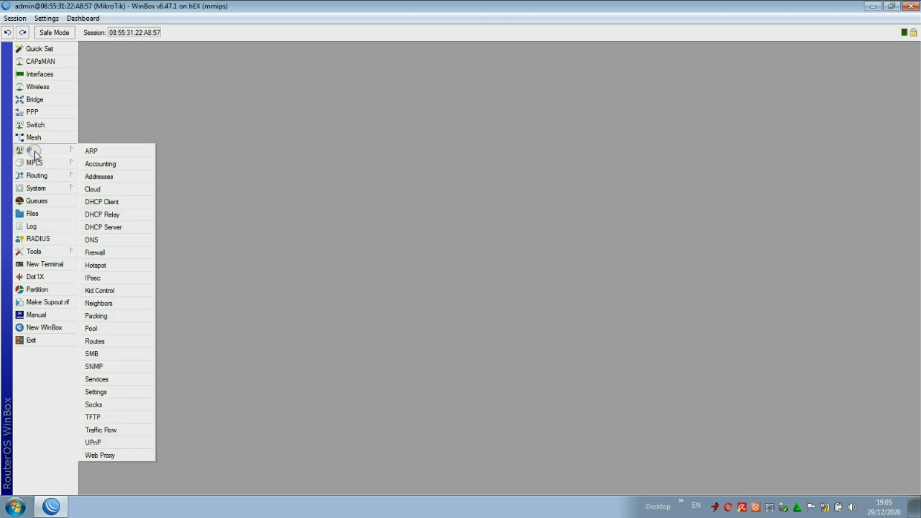
pyautogui.click(98, 340)
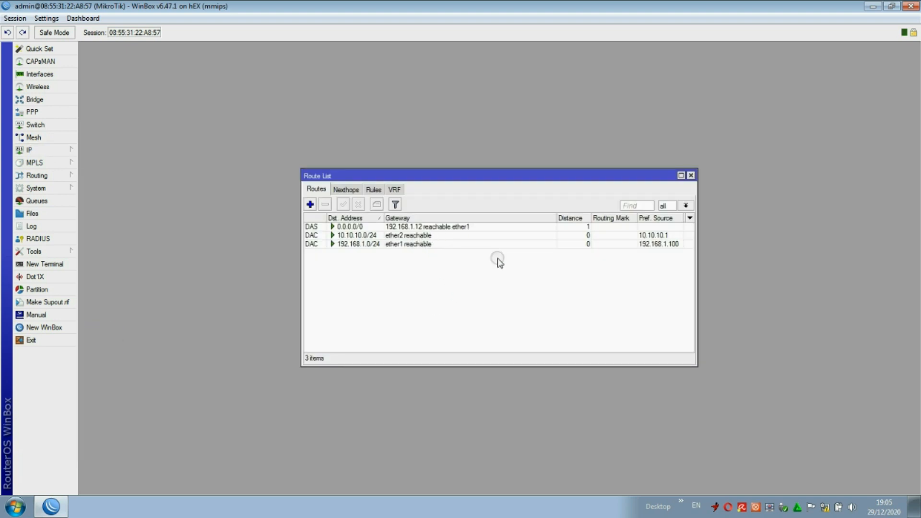
pyautogui.click(691, 176)
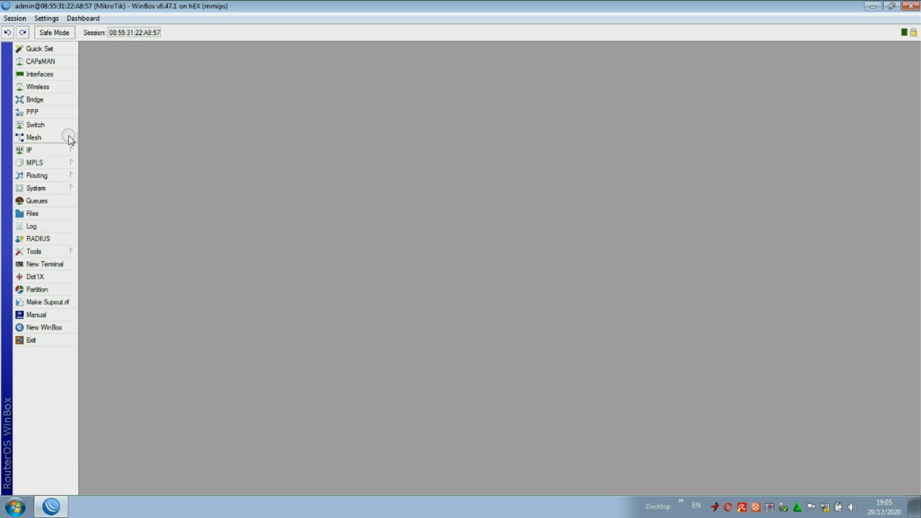
pyautogui.click(42, 152)
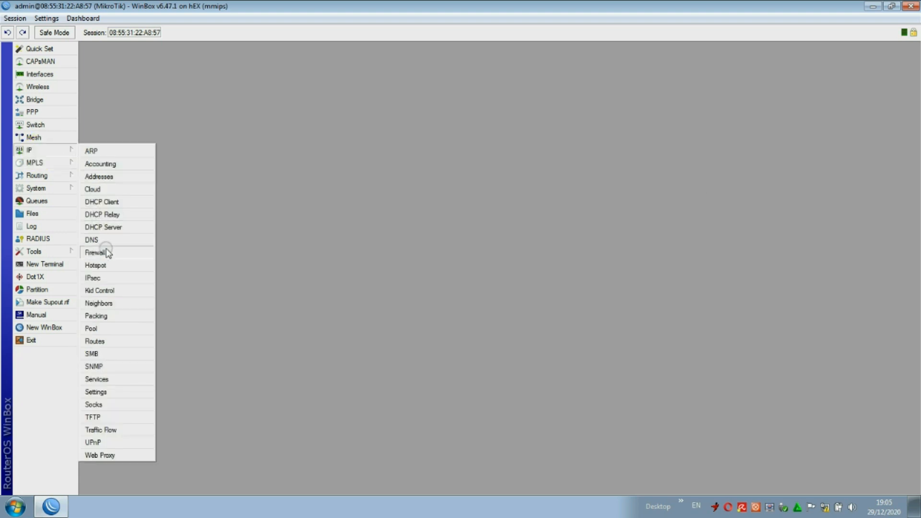
# Run Hotspot Setup on ether2, accepting defaults to create hotspot1 with pool hs-pool-2 and profile hsprof1.
pyautogui.click(104, 265)
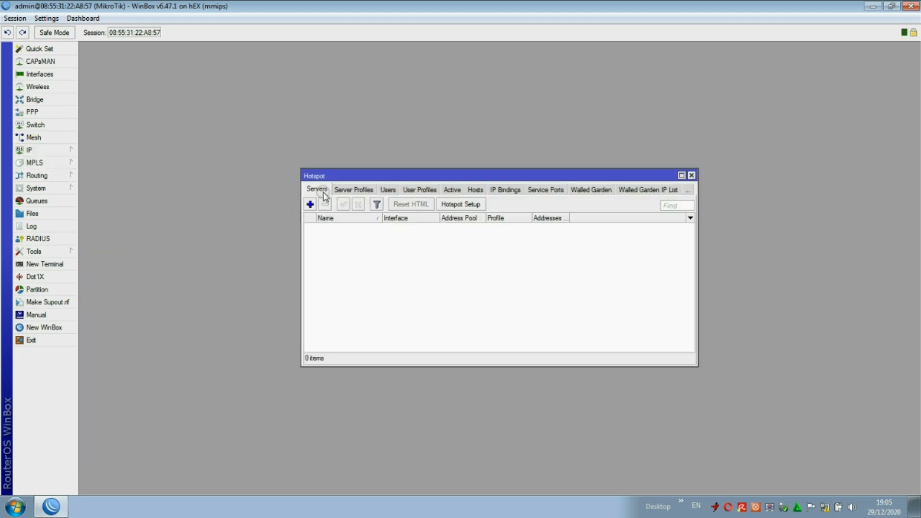
pyautogui.click(463, 205)
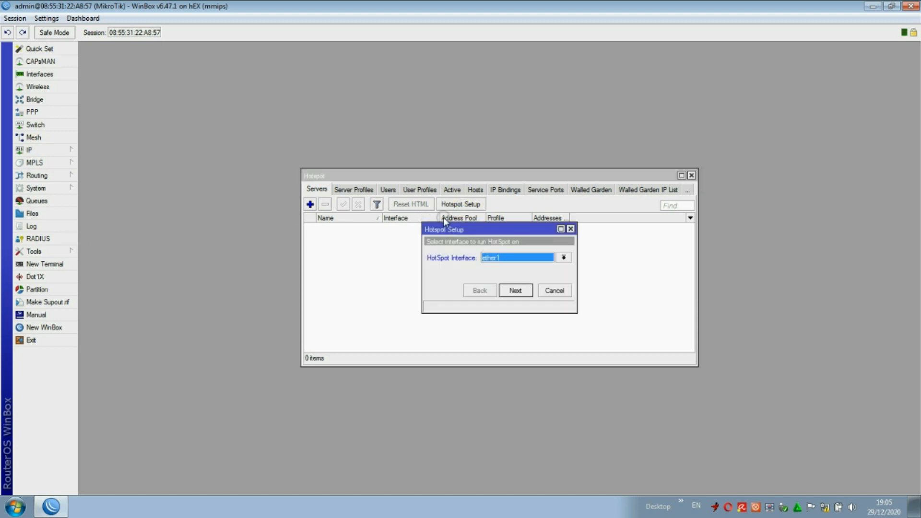
pyautogui.click(499, 258)
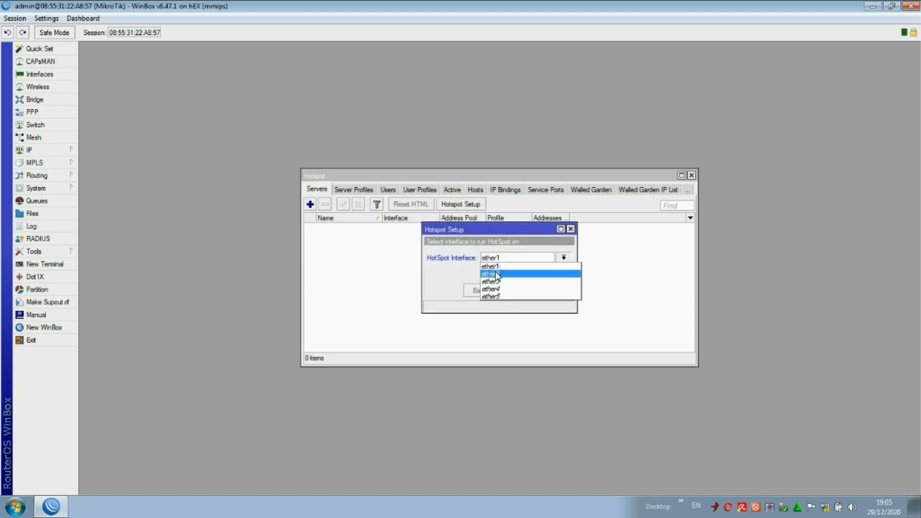
pyautogui.click(496, 275)
pyautogui.click(513, 290)
pyautogui.click(514, 290)
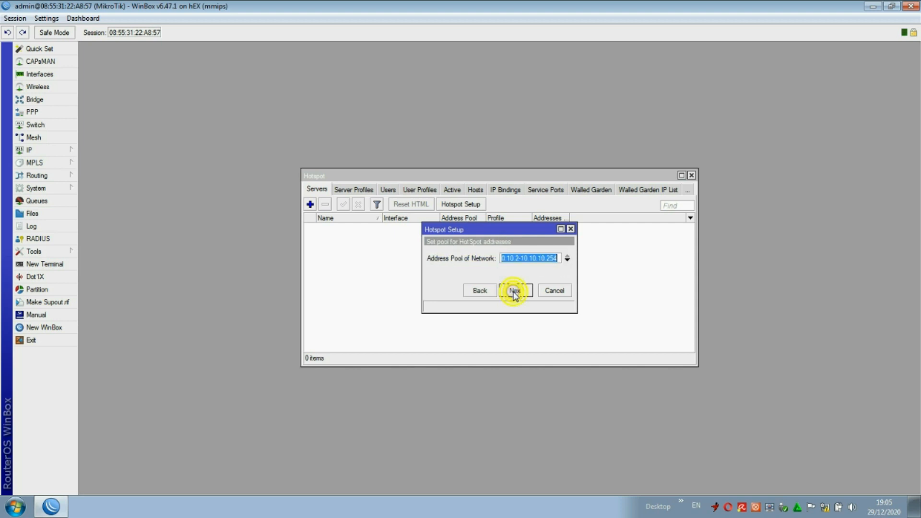
pyautogui.click(513, 291)
pyautogui.click(513, 291)
pyautogui.click(514, 291)
pyautogui.click(514, 291)
pyautogui.click(514, 291)
pyautogui.click(514, 291)
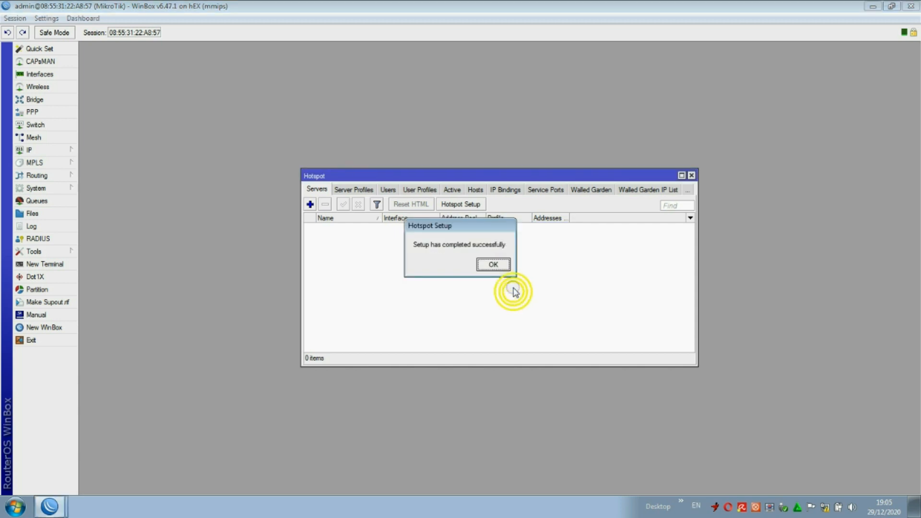
pyautogui.click(493, 264)
# Maximize the Hotspot window, turn off Hide Passwords, and add hotspot user user1.
pyautogui.click(681, 175)
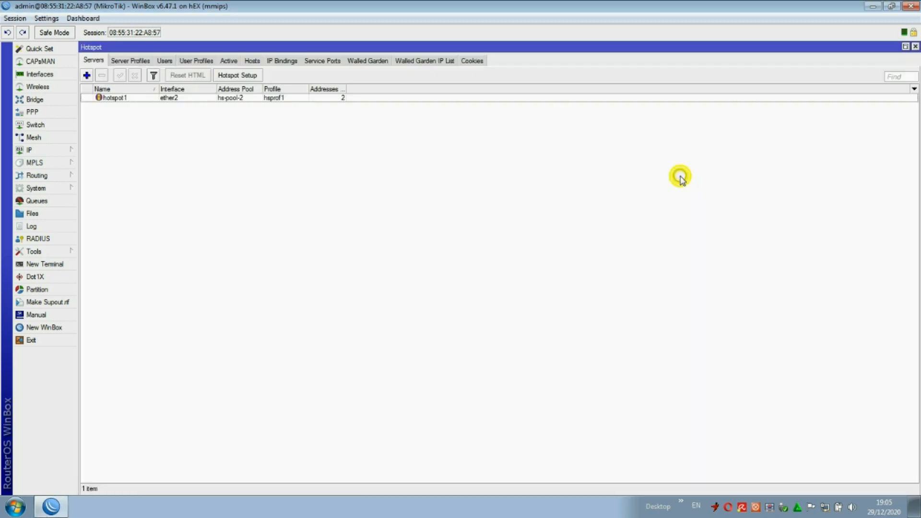
pyautogui.click(229, 61)
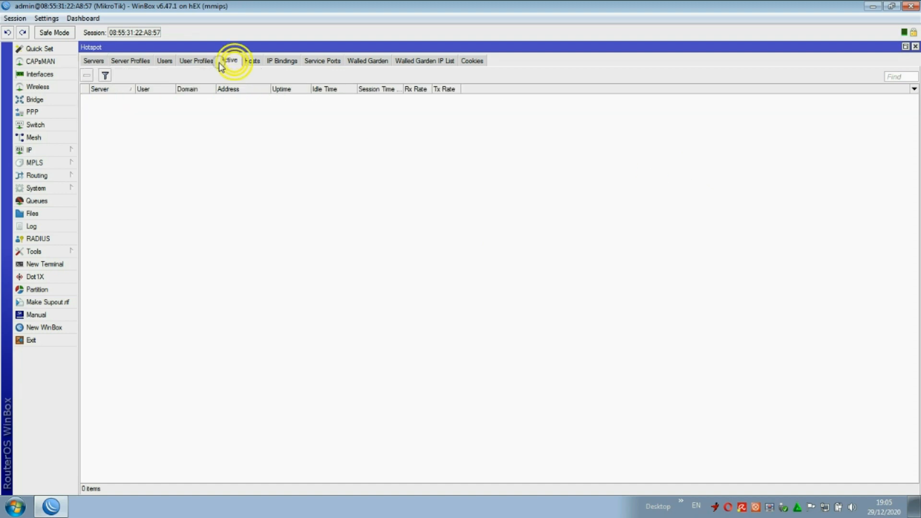
pyautogui.click(165, 60)
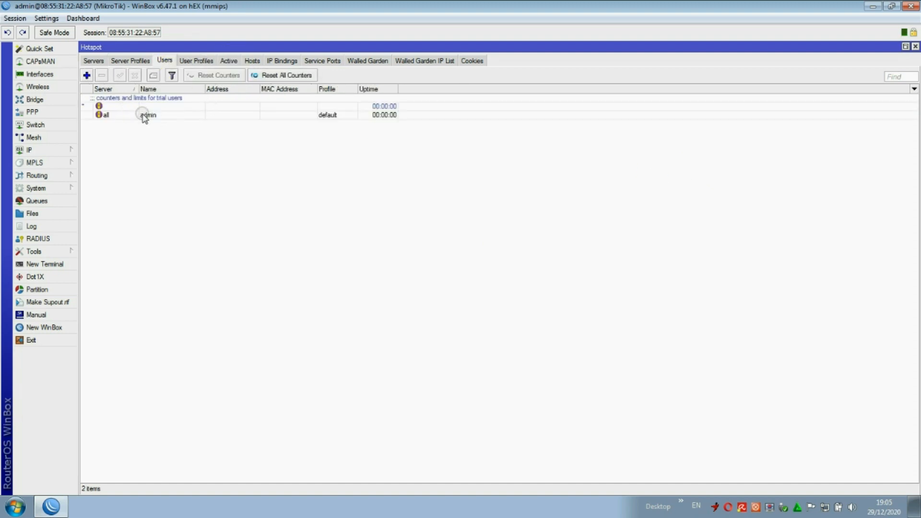
pyautogui.click(121, 76)
pyautogui.click(86, 75)
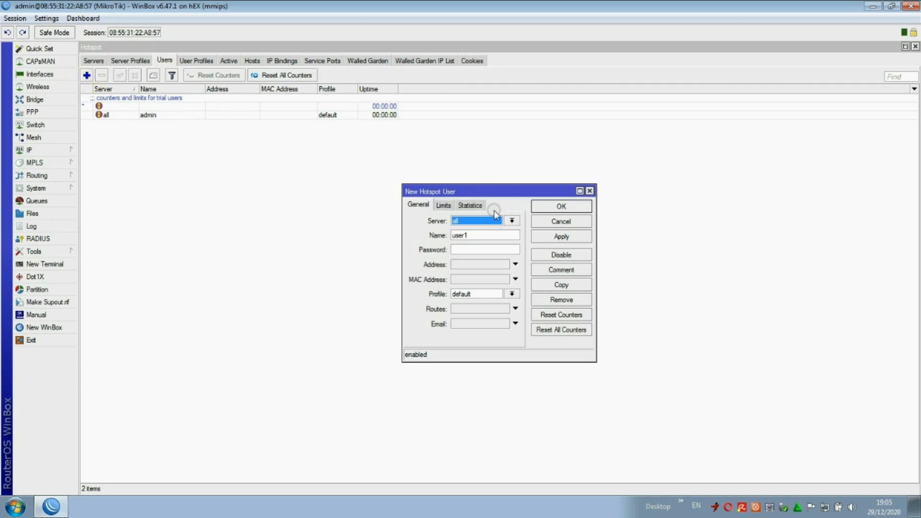
pyautogui.doubleClick(478, 234)
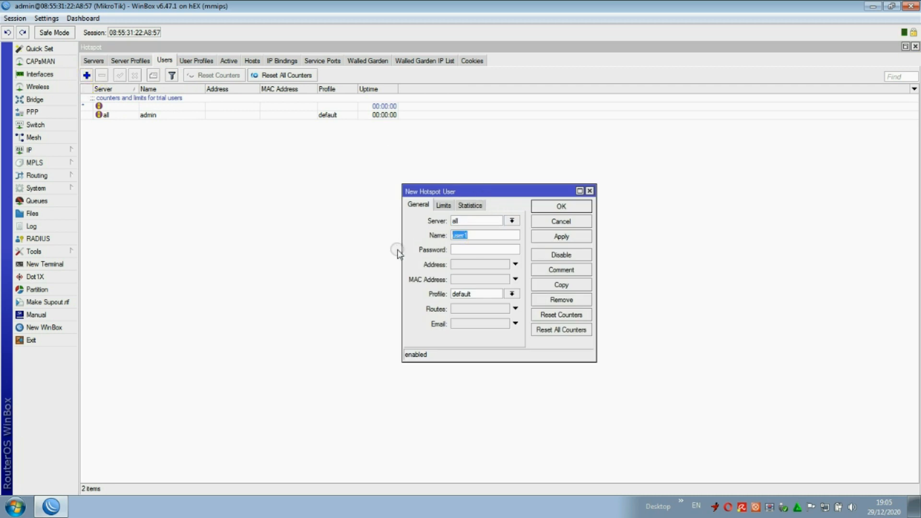
pyautogui.click(472, 250)
pyautogui.click(46, 18)
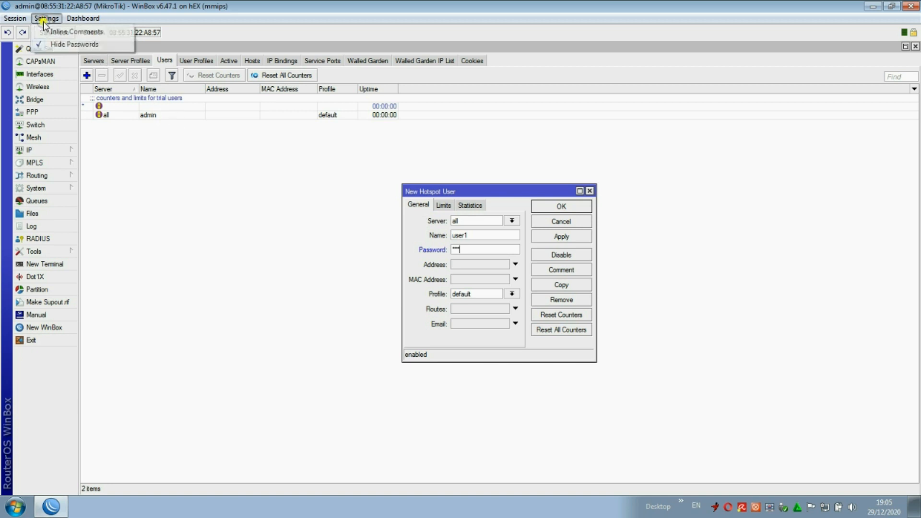
pyautogui.click(60, 44)
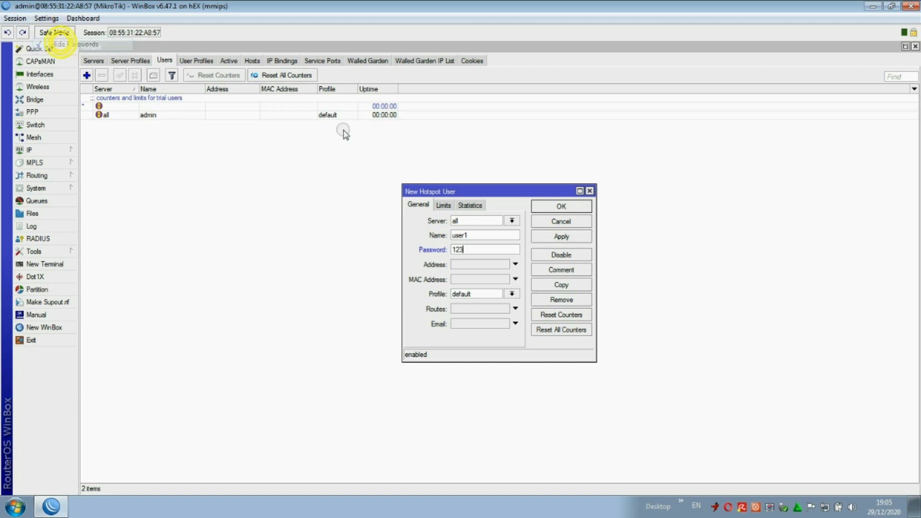
pyautogui.click(559, 237)
pyautogui.click(560, 206)
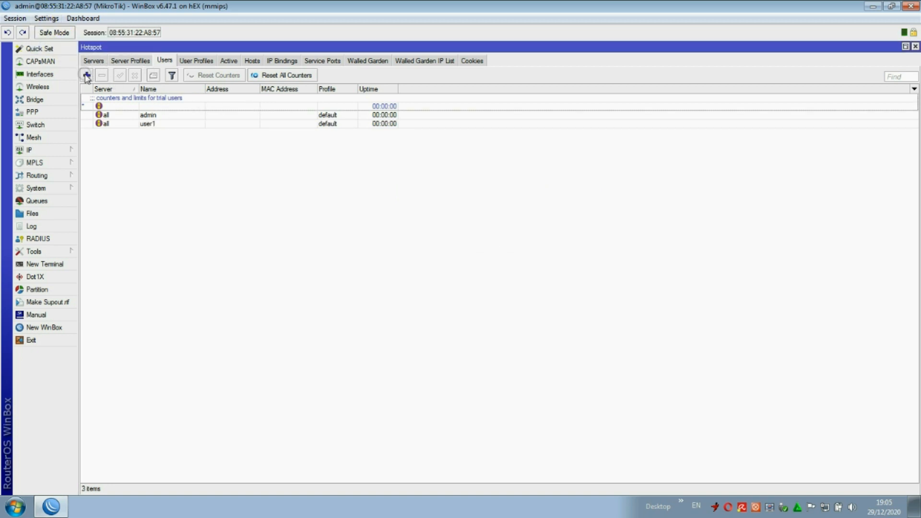
# Add a second hotspot user, user2, with the shared password.
pyautogui.click(87, 76)
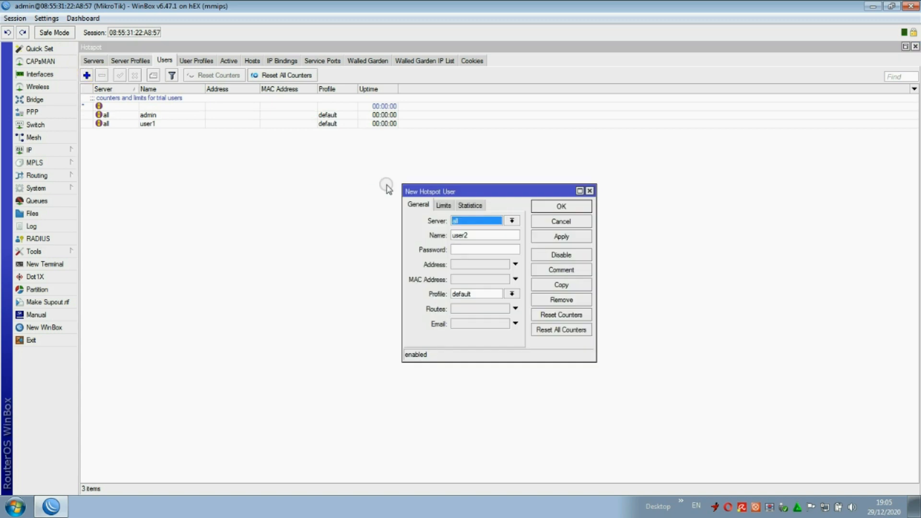
pyautogui.click(479, 249)
pyautogui.write('123')
pyautogui.click(561, 236)
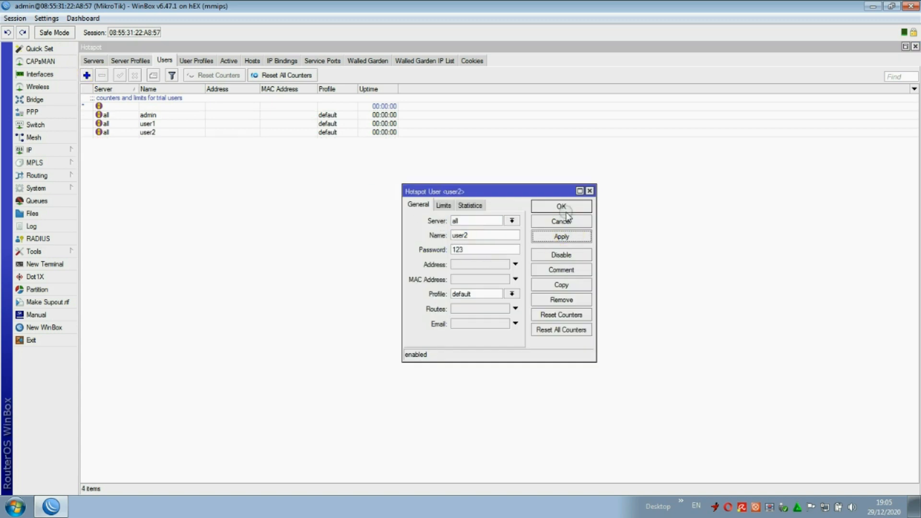
pyautogui.click(563, 207)
# Add a third hotspot user, user3, with the same shared password.
pyautogui.click(87, 75)
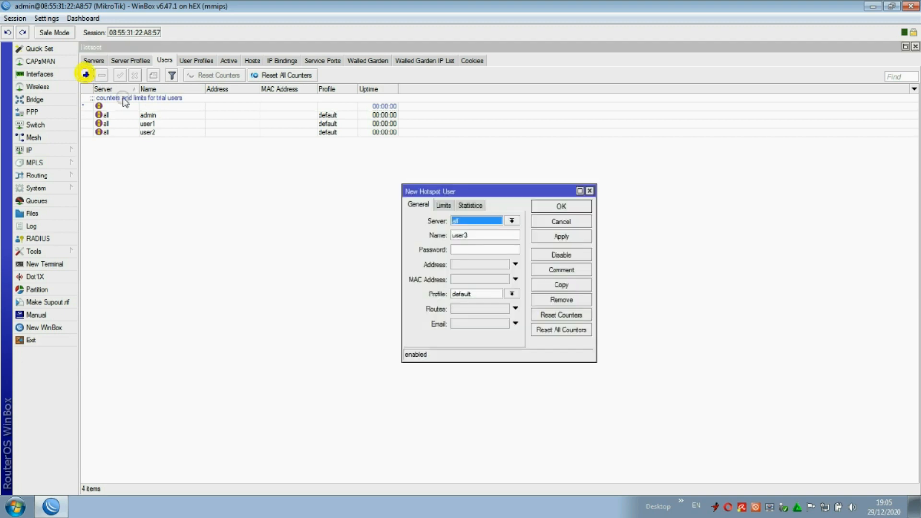
pyautogui.doubleClick(469, 235)
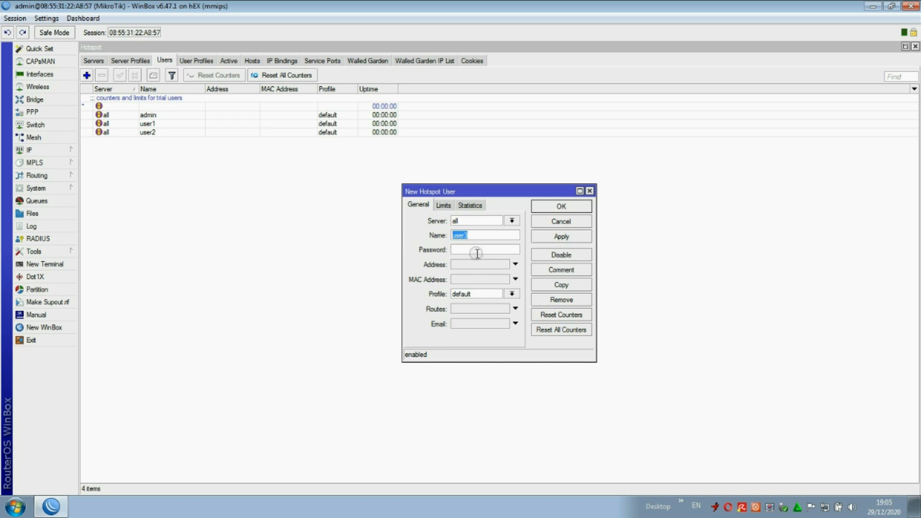
pyautogui.click(561, 237)
pyautogui.click(568, 207)
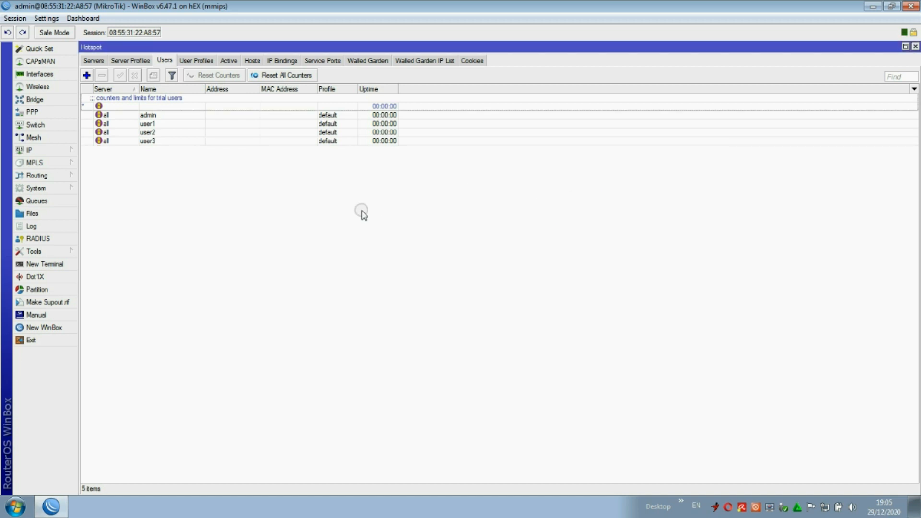
pyautogui.click(251, 182)
# Launch Google Chrome, then return to WinBox.
pyautogui.click(17, 508)
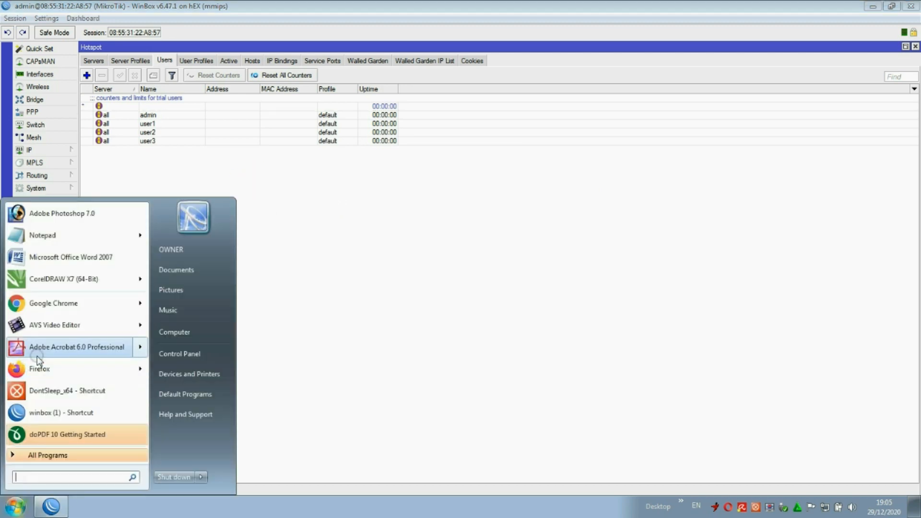
pyautogui.click(52, 303)
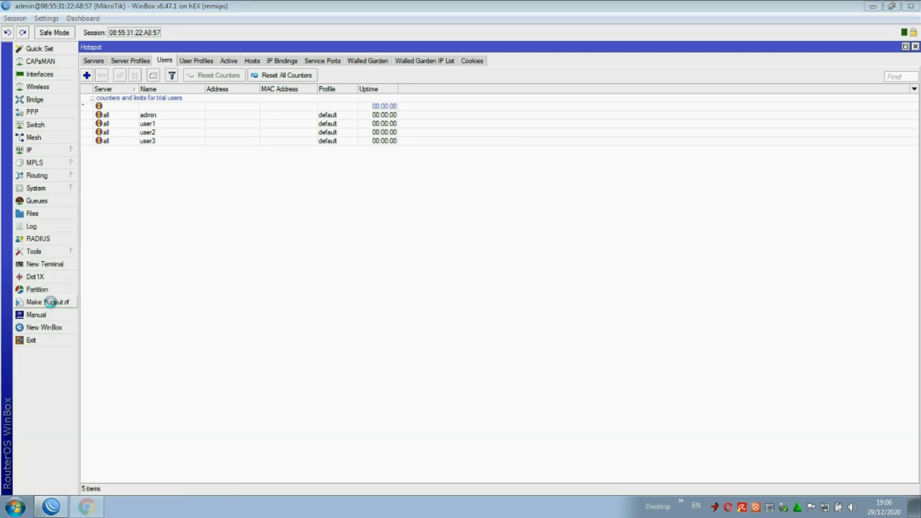
pyautogui.click(51, 508)
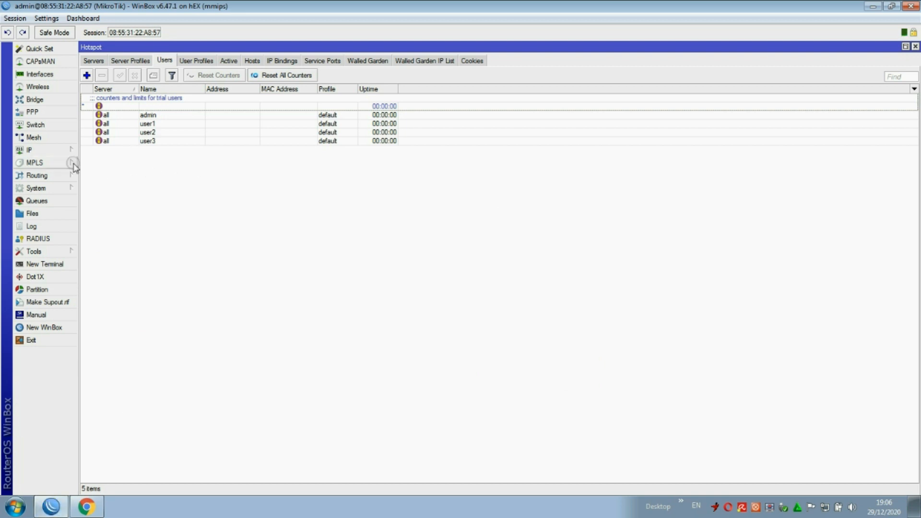
# Inspect dhcp1 on ether2, close the DHCP Server and Hotspot windows, and minimise WinBox.
pyautogui.click(57, 150)
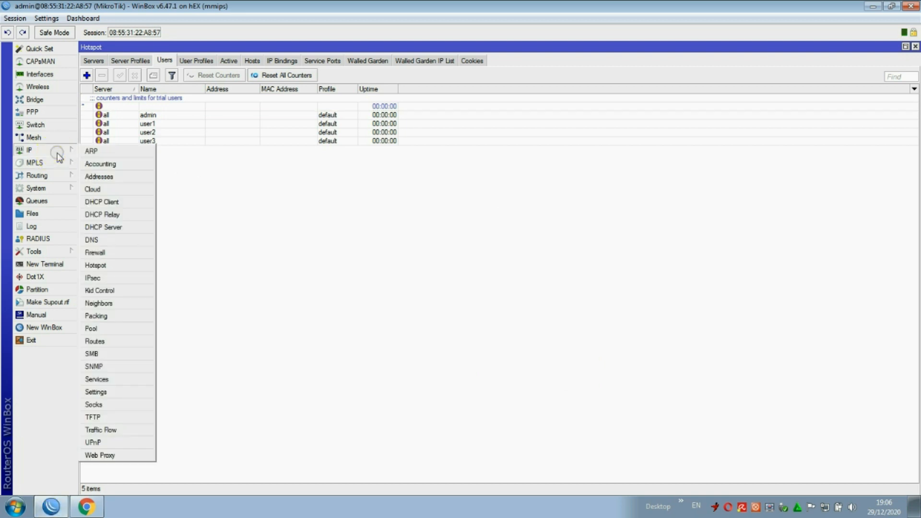
pyautogui.click(124, 228)
pyautogui.click(327, 228)
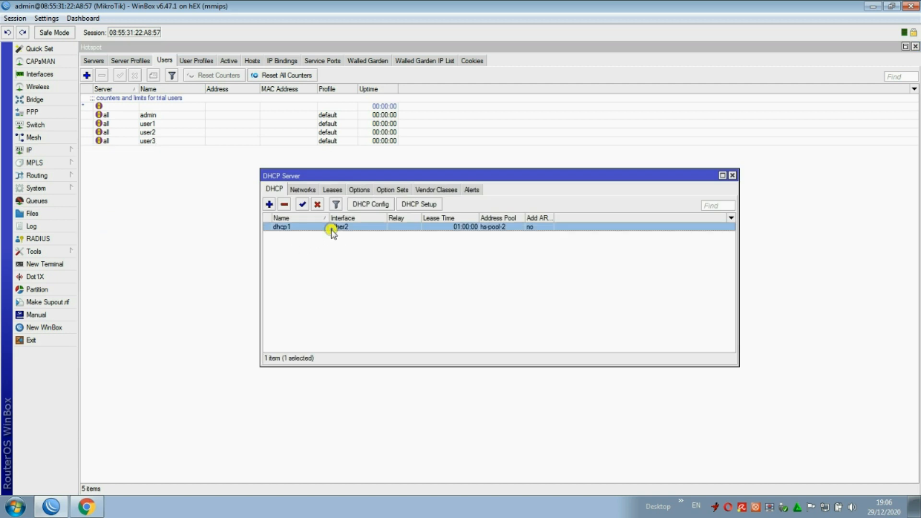
pyautogui.click(732, 175)
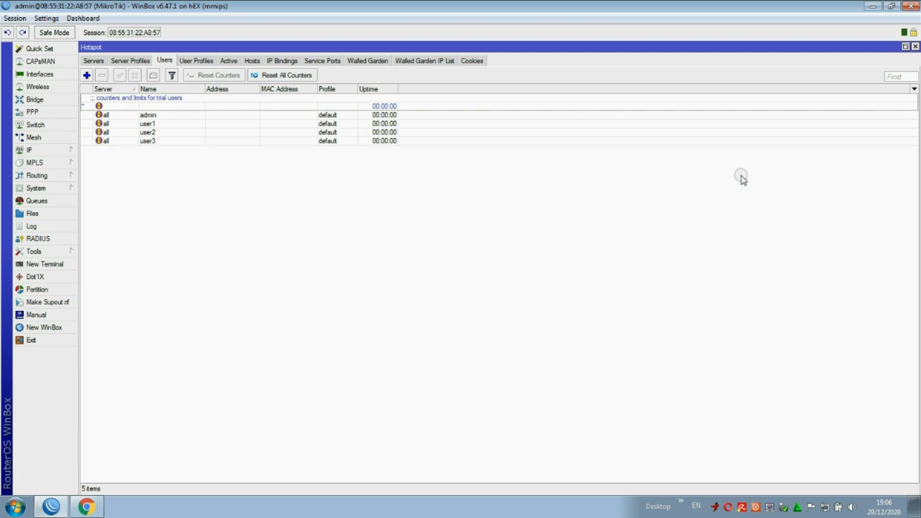
pyautogui.click(915, 48)
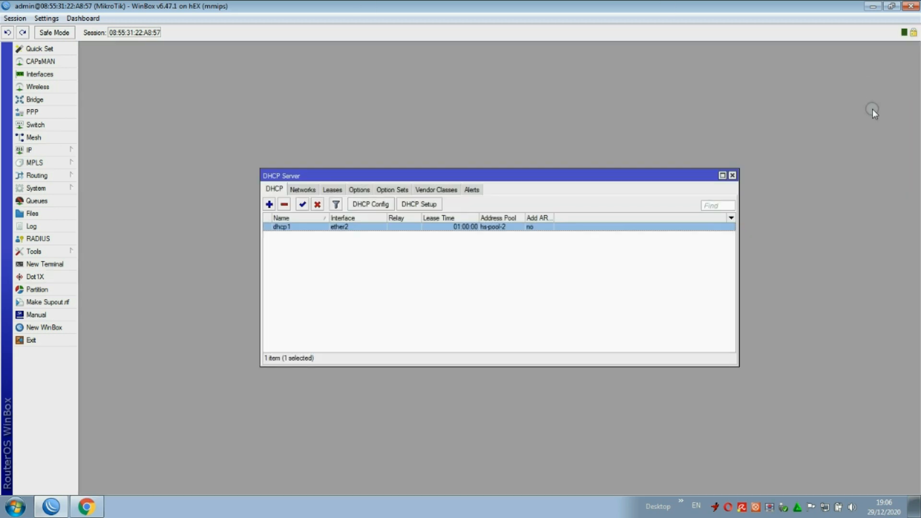
pyautogui.click(733, 175)
pyautogui.click(872, 5)
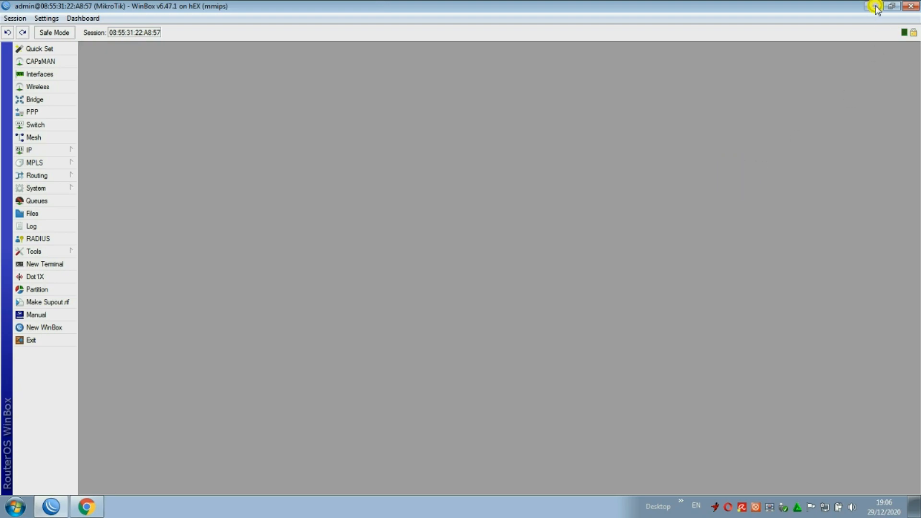
pyautogui.click(824, 507)
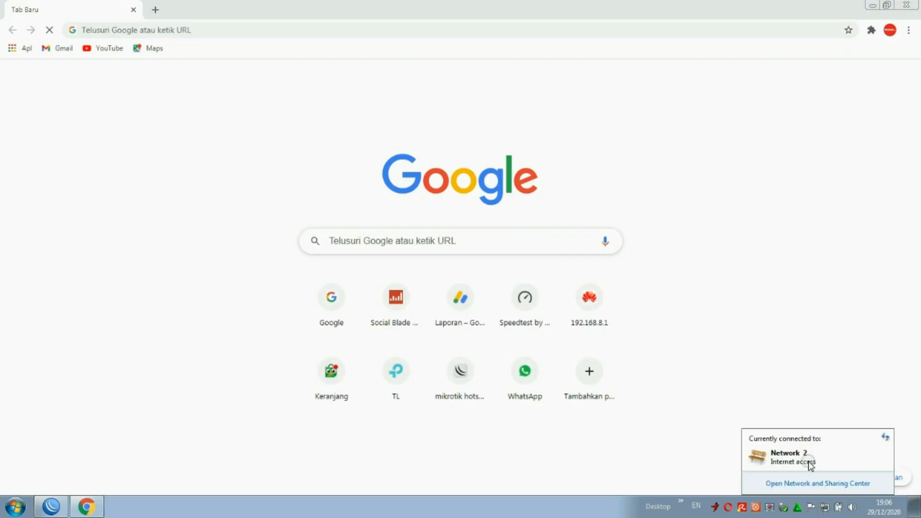
# Browse to the hotspot login page at 10.10.10.1 and close the leftover Google tab.
pyautogui.click(340, 306)
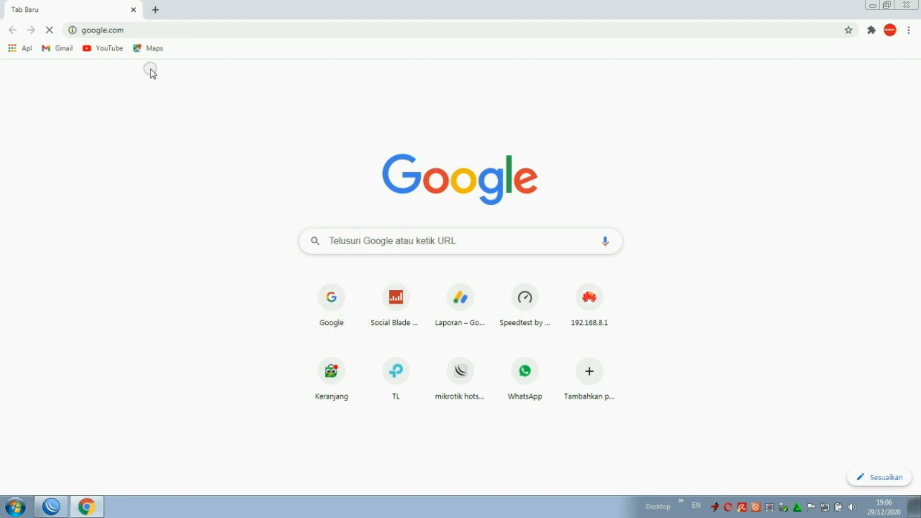
pyautogui.click(150, 31)
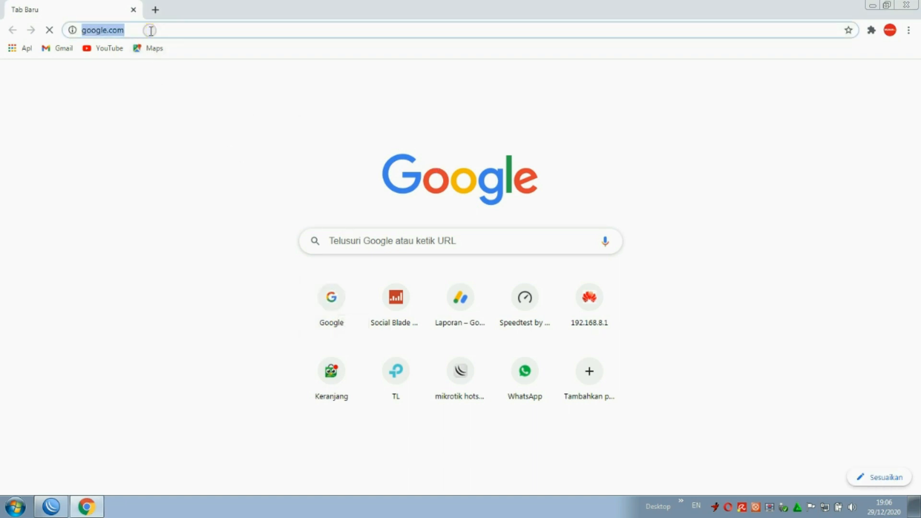
pyautogui.write('10.10.10.1')
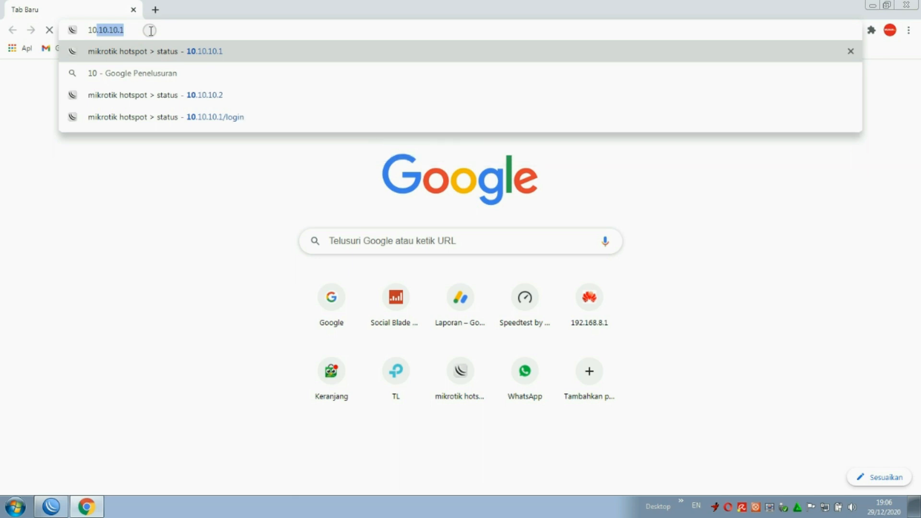
pyautogui.press('Return')
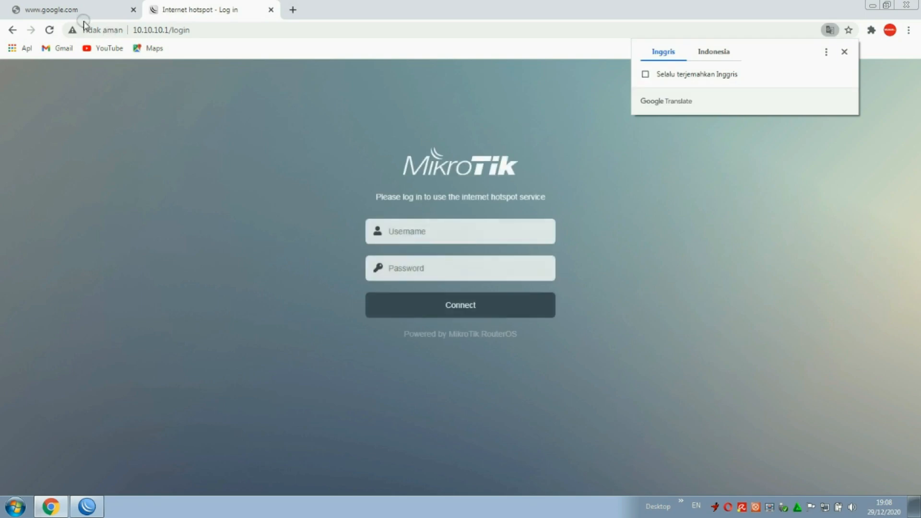
pyautogui.click(134, 9)
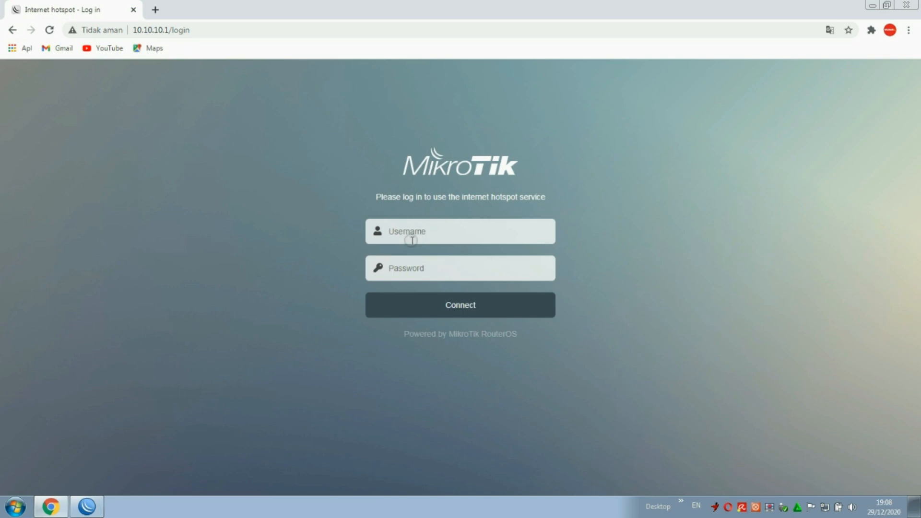
# Log in as saved hotspot user user1 and dismiss the password breach warning.
pyautogui.click(437, 230)
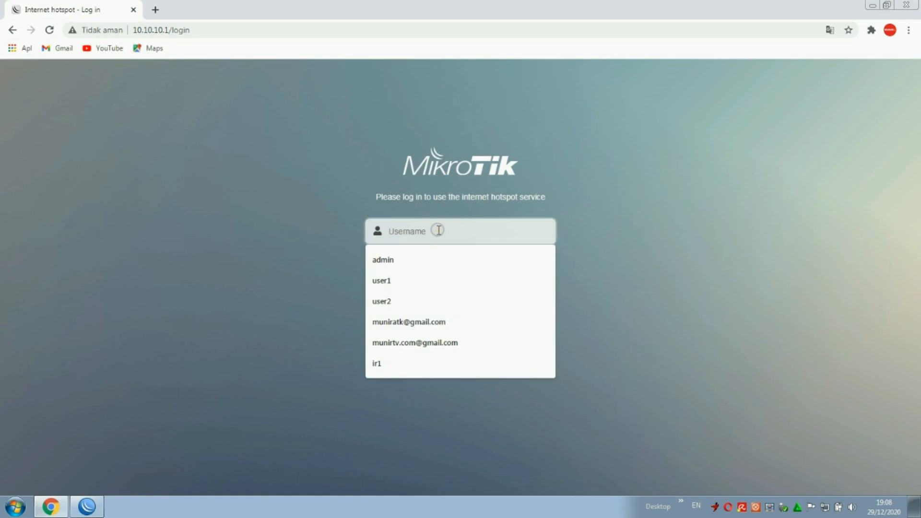
pyautogui.click(402, 280)
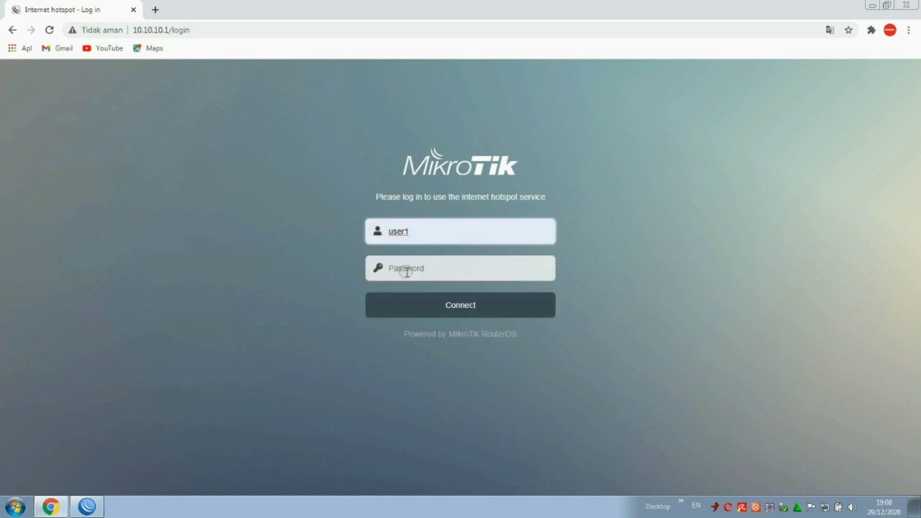
pyautogui.click(406, 271)
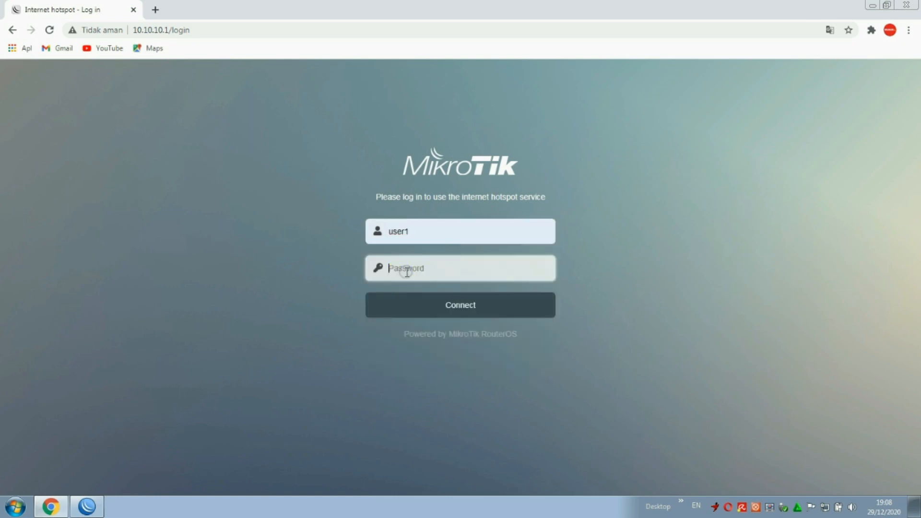
pyautogui.click(465, 306)
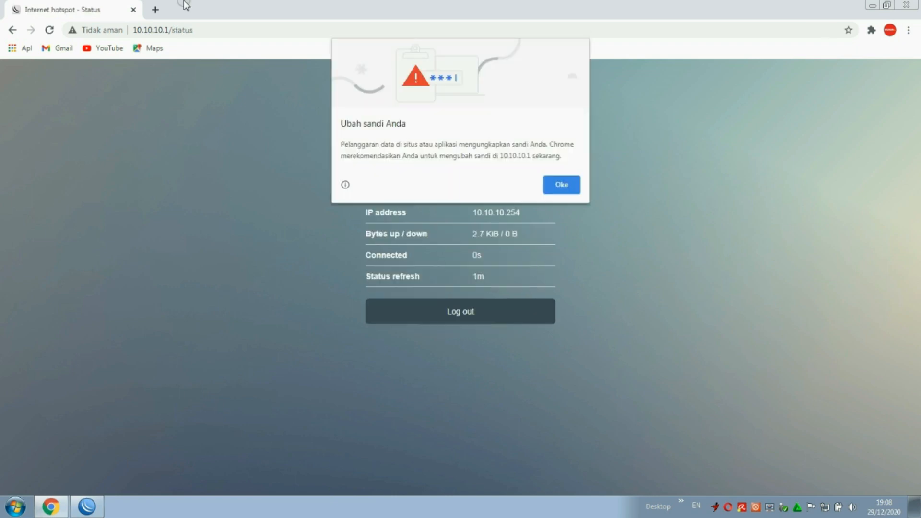
pyautogui.click(561, 184)
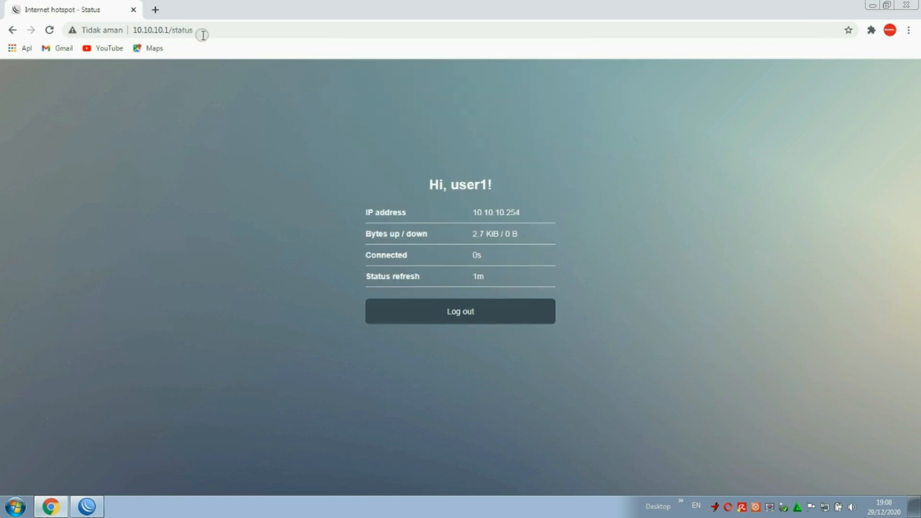
# Open YouTube from the Google apps grid in a new Chrome tab.
pyautogui.click(155, 9)
pyautogui.click(336, 307)
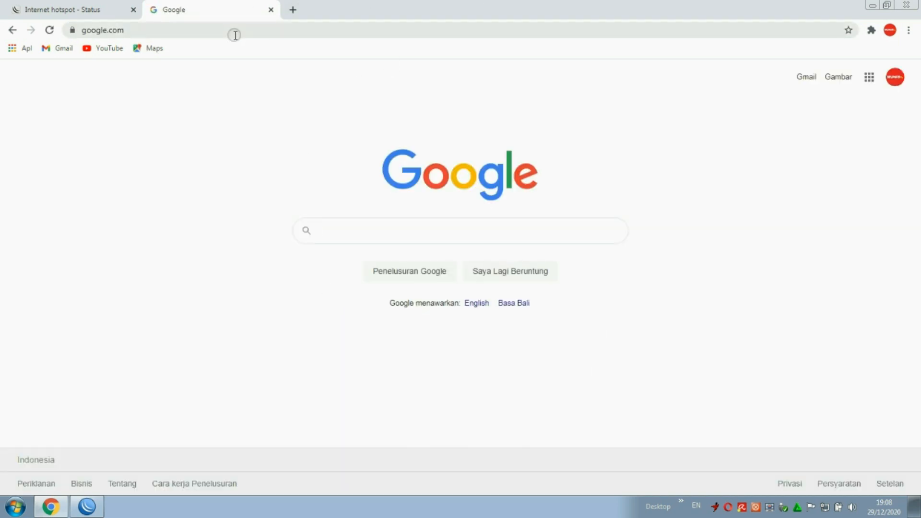
pyautogui.click(868, 78)
pyautogui.click(755, 236)
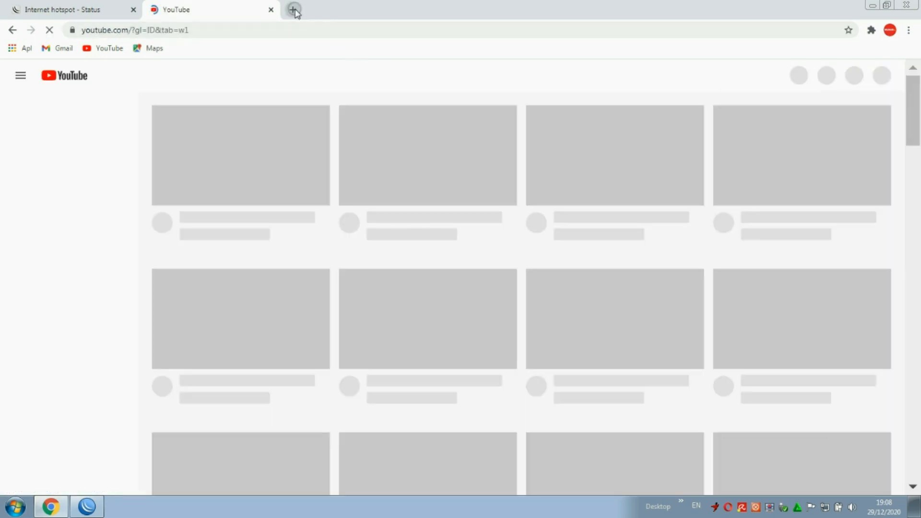
# Run speedtest.net in another tab alongside the YouTube video, reaching 128 ms ping, 7.42 down, 18.93 Mbps up.
pyautogui.click(293, 9)
pyautogui.write('speedtest.net')
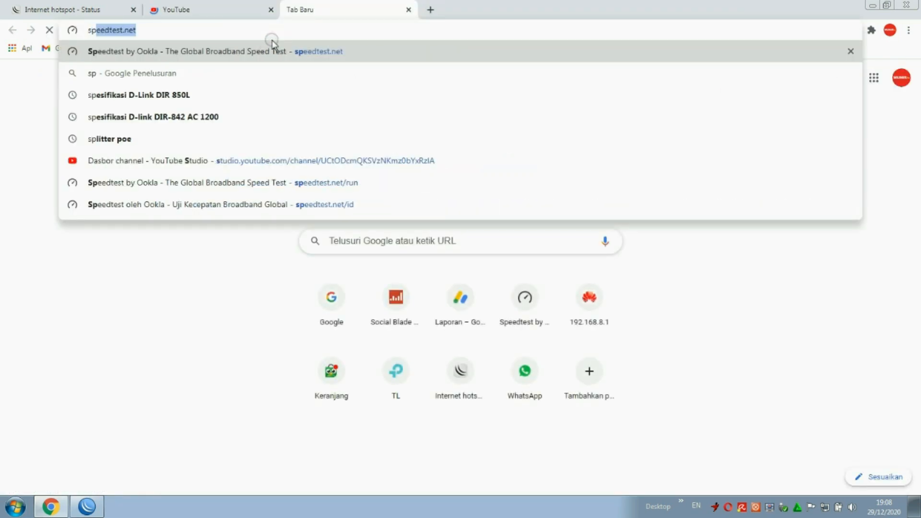
pyautogui.press('Return')
pyautogui.click(239, 17)
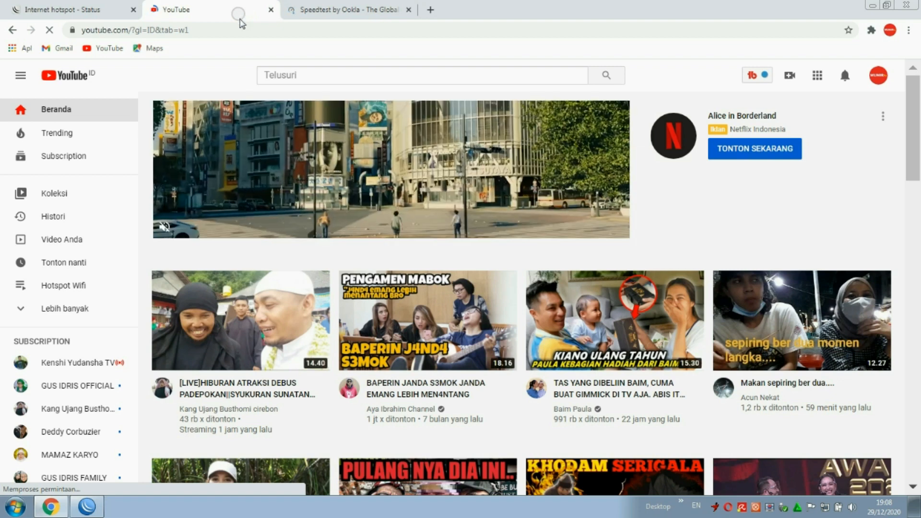
pyautogui.click(338, 7)
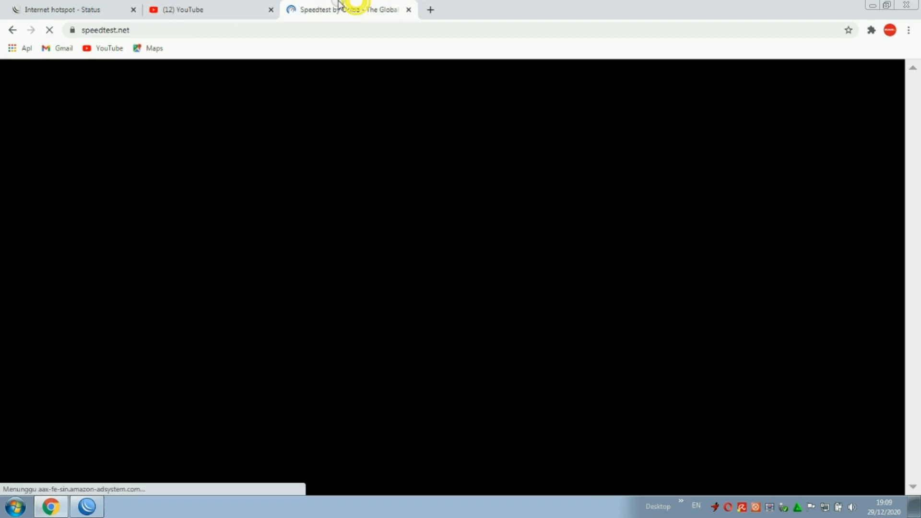
pyautogui.click(257, 16)
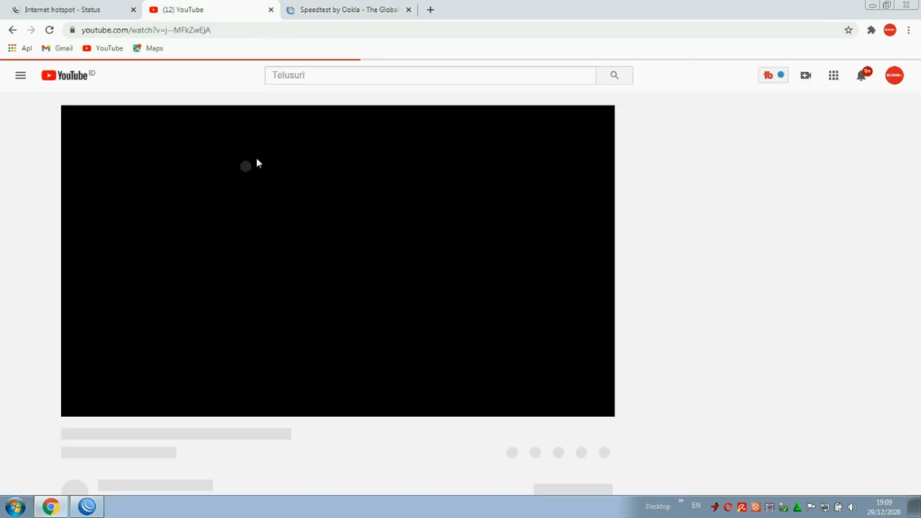
pyautogui.click(321, 10)
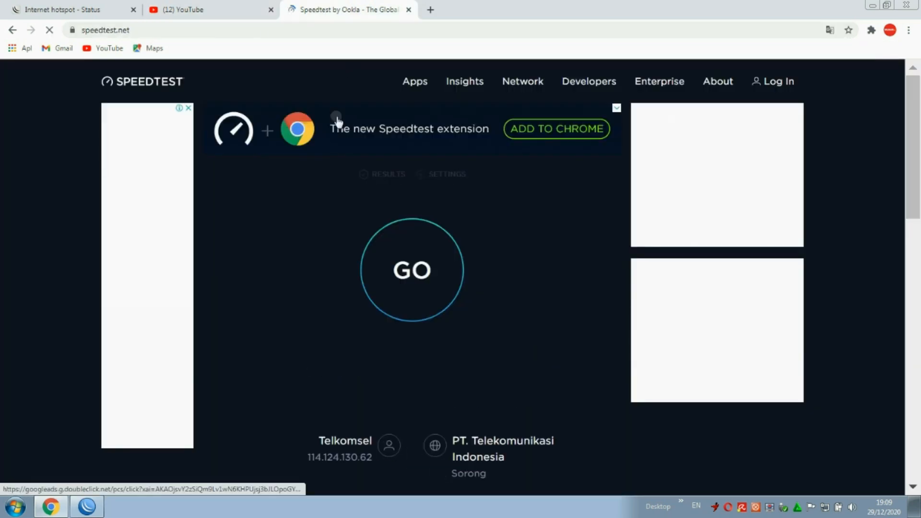
pyautogui.click(259, 10)
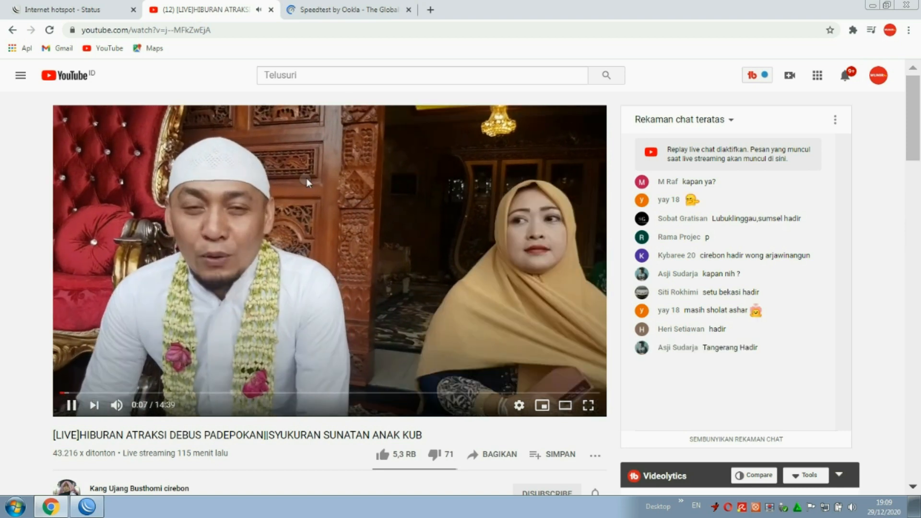
pyautogui.hotkey('ctrl', 'Tab')
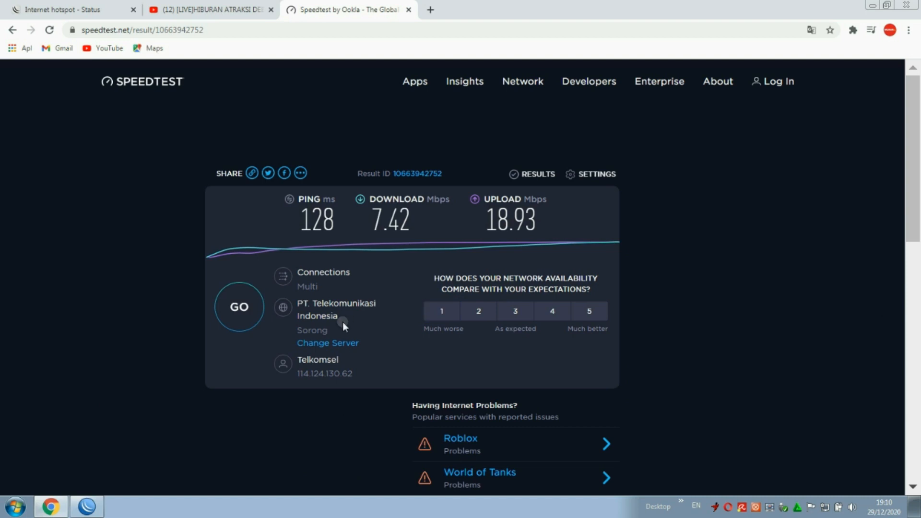
# Rerun the speed test, close the YouTube tab, and highlight the 12.32 Mbps download result.
pyautogui.click(239, 307)
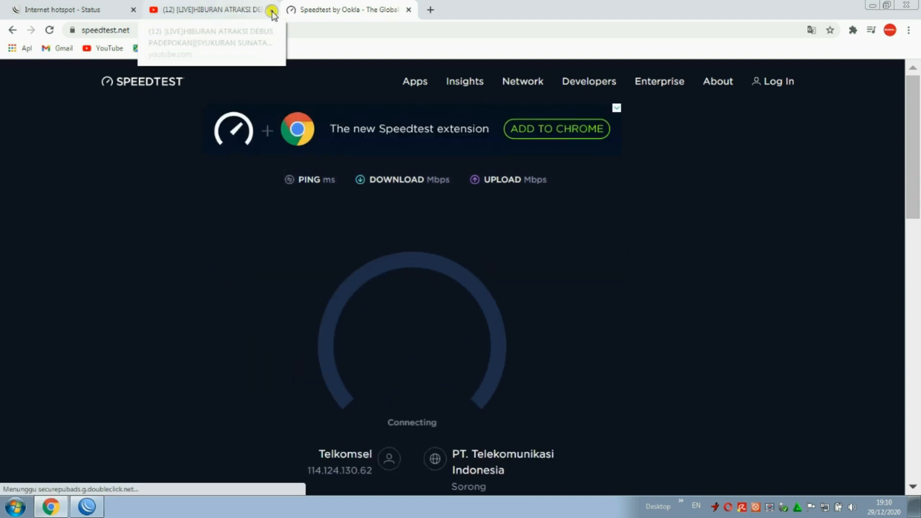
pyautogui.click(271, 10)
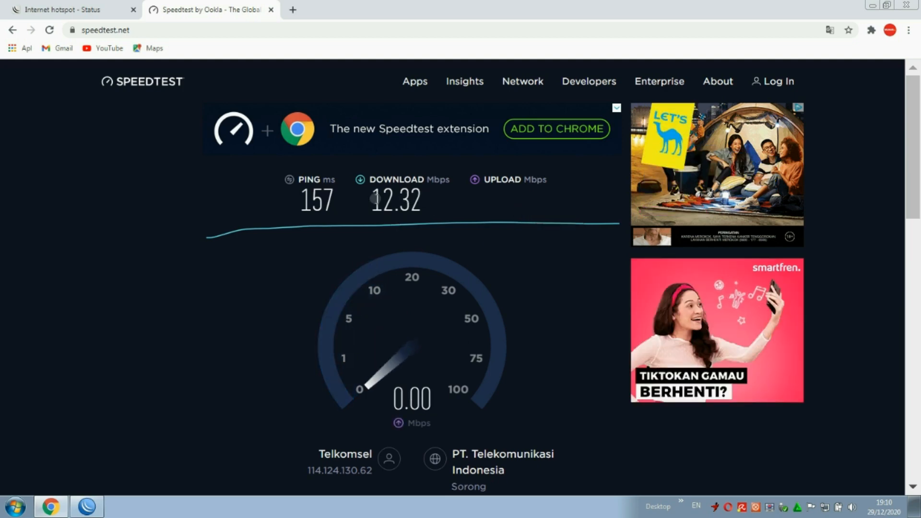
pyautogui.moveTo(374, 198); pyautogui.dragTo(422, 205)
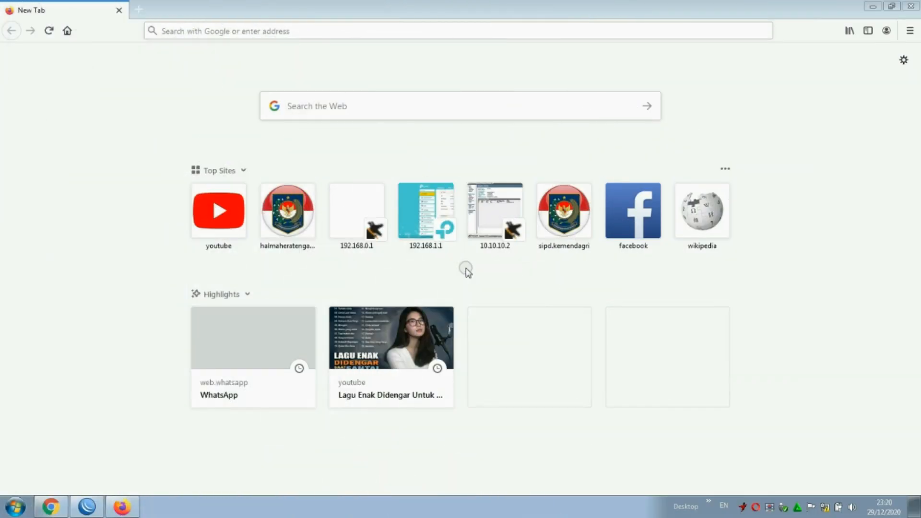
# Try loading 192.168.0.1 in Firefox, then open Network and Sharing Center from the tray icon.
pyautogui.click(823, 505)
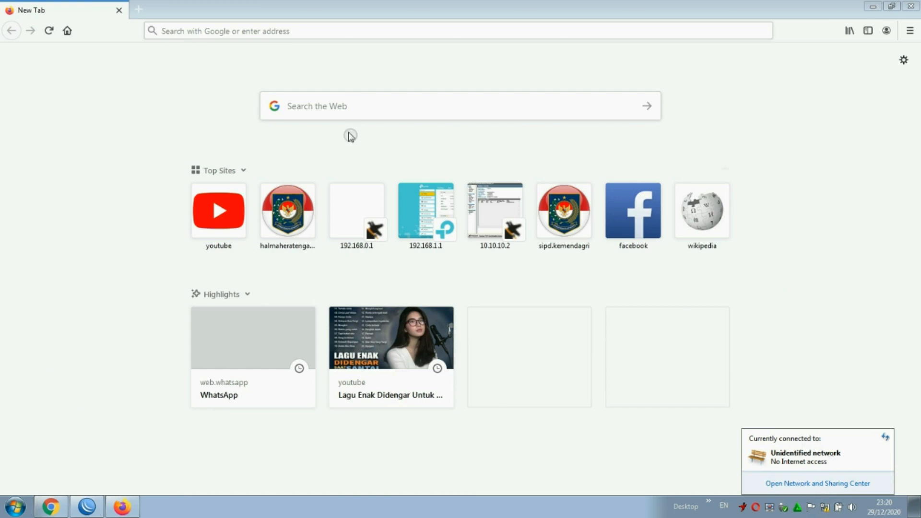
pyautogui.click(214, 31)
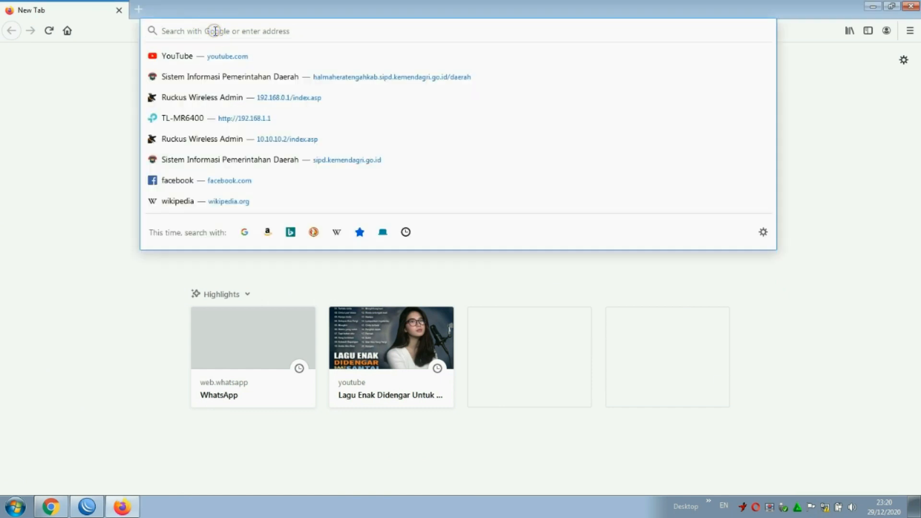
pyautogui.write('192.1')
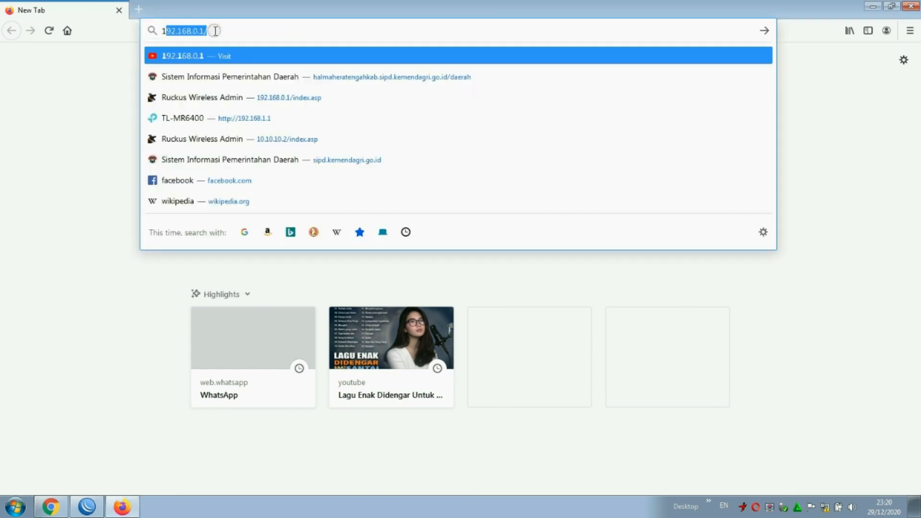
pyautogui.write('68')
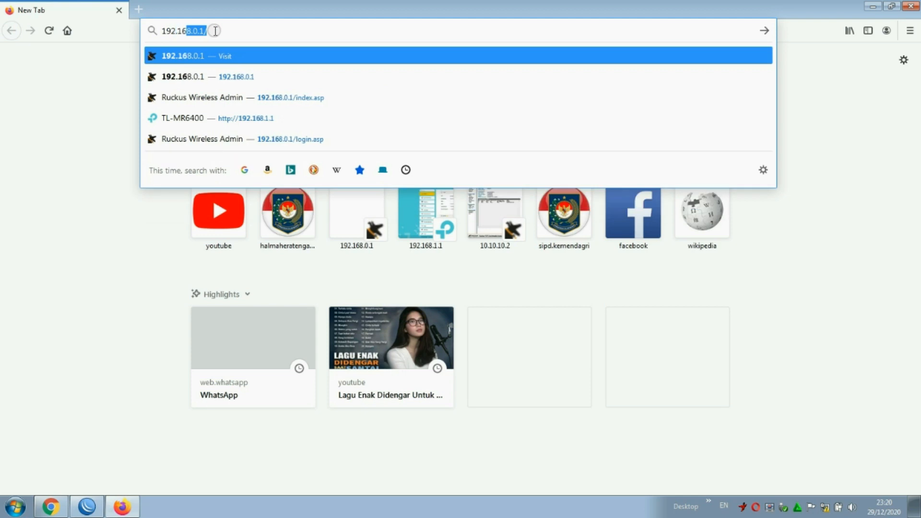
pyautogui.write('.0.')
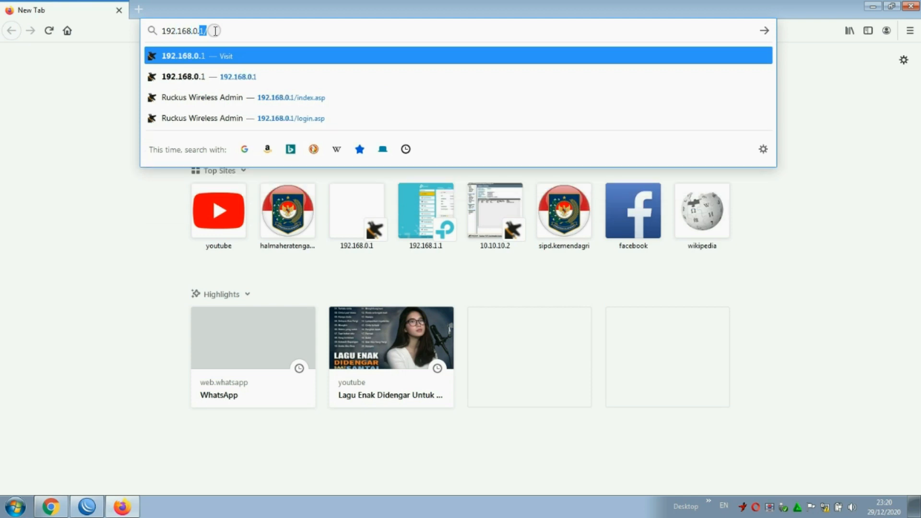
pyautogui.write('1')
pyautogui.press('Return')
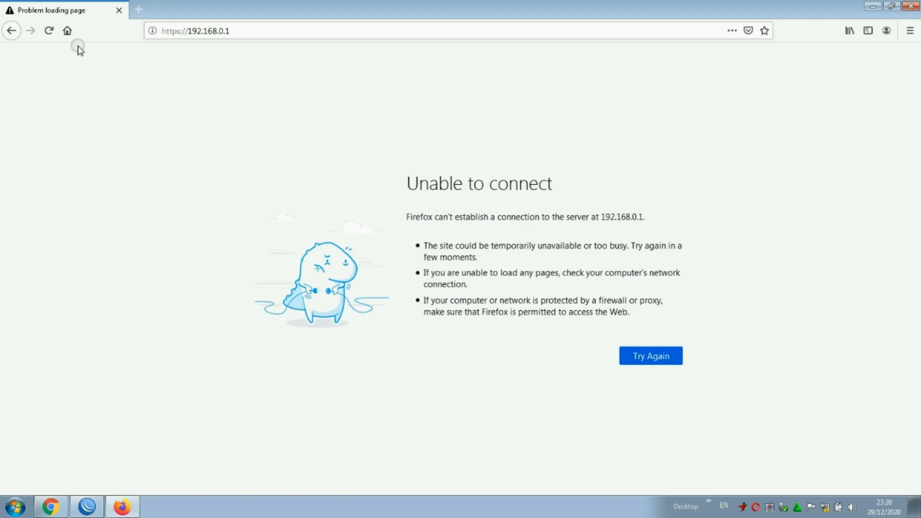
pyautogui.click(824, 508)
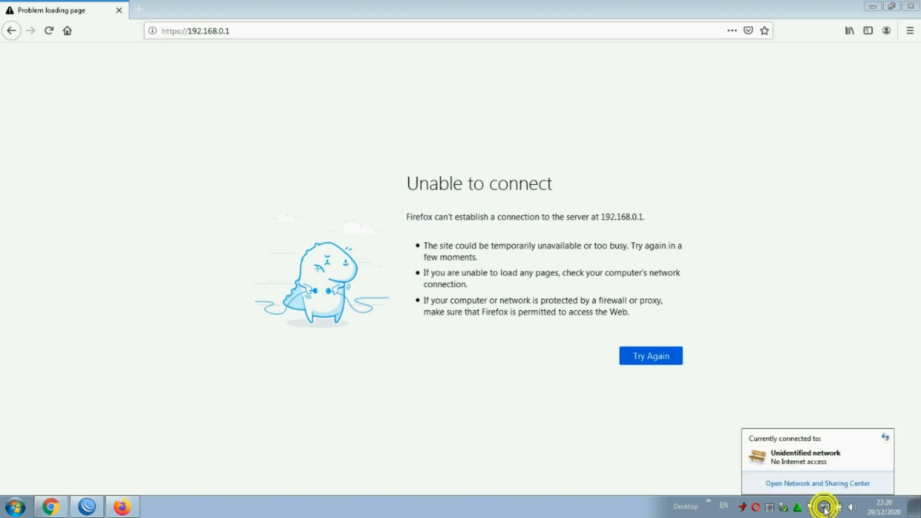
pyautogui.click(815, 483)
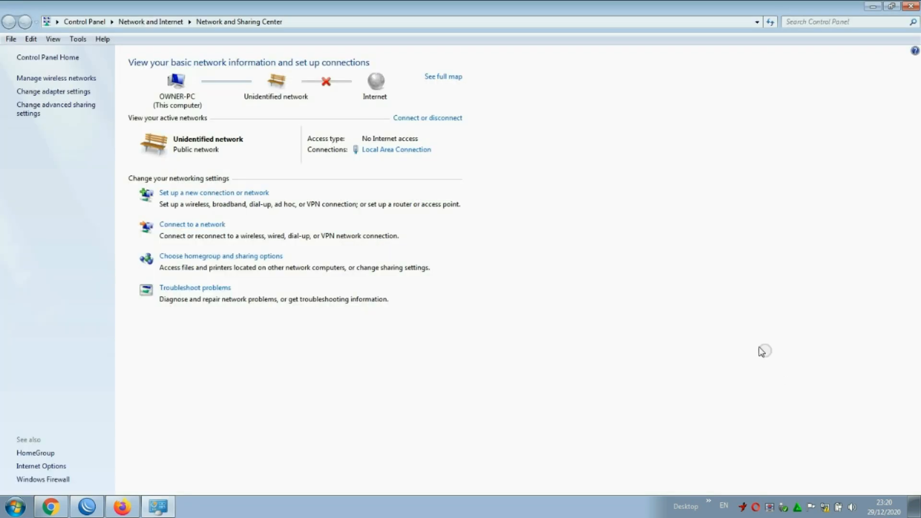
# Set Local Area Connection IPv4 to static 192.168.0.10, mask 255.255.255.0, then return to Firefox.
pyautogui.click(413, 150)
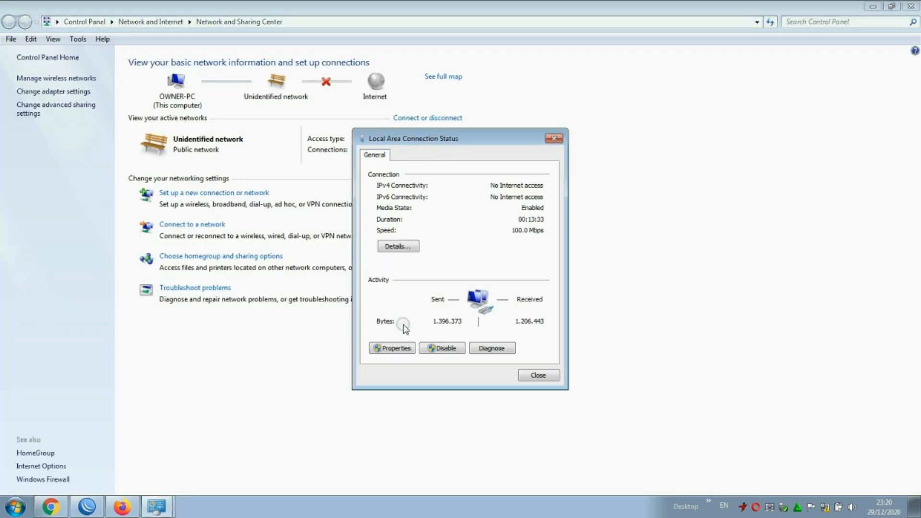
pyautogui.click(394, 349)
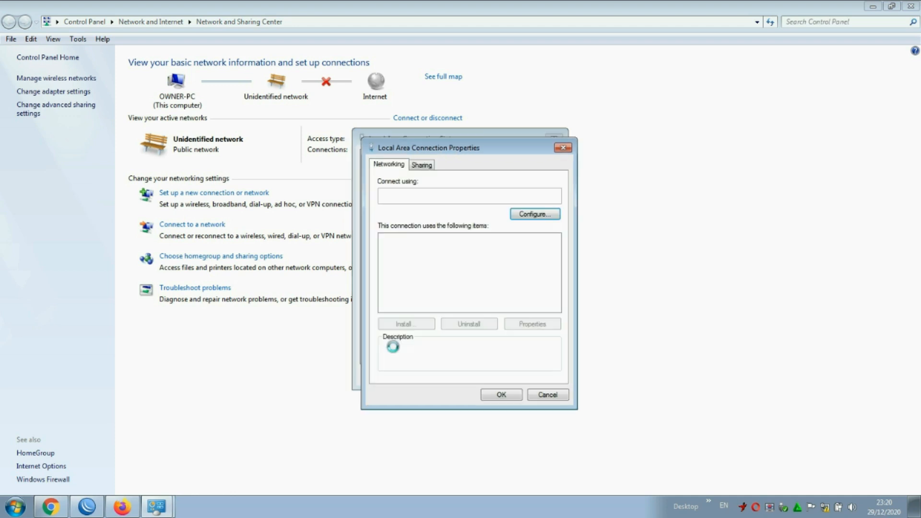
pyautogui.doubleClick(503, 277)
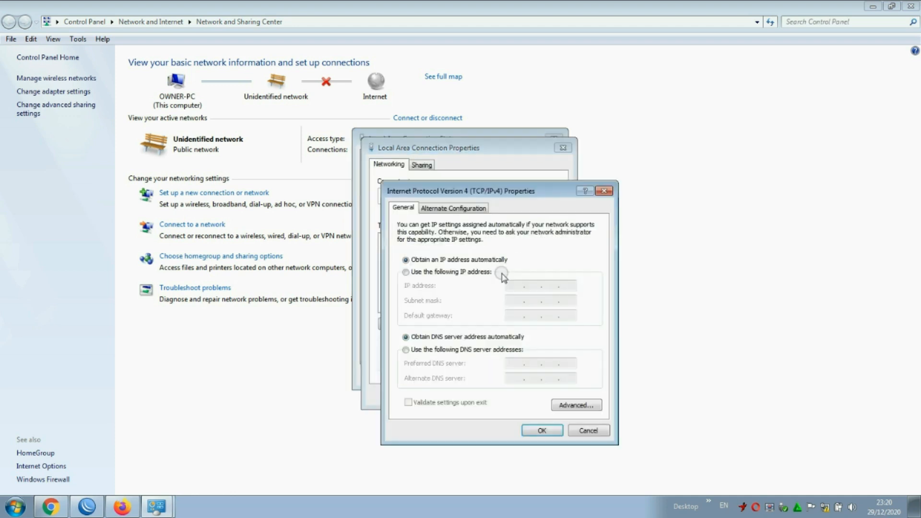
pyautogui.click(446, 272)
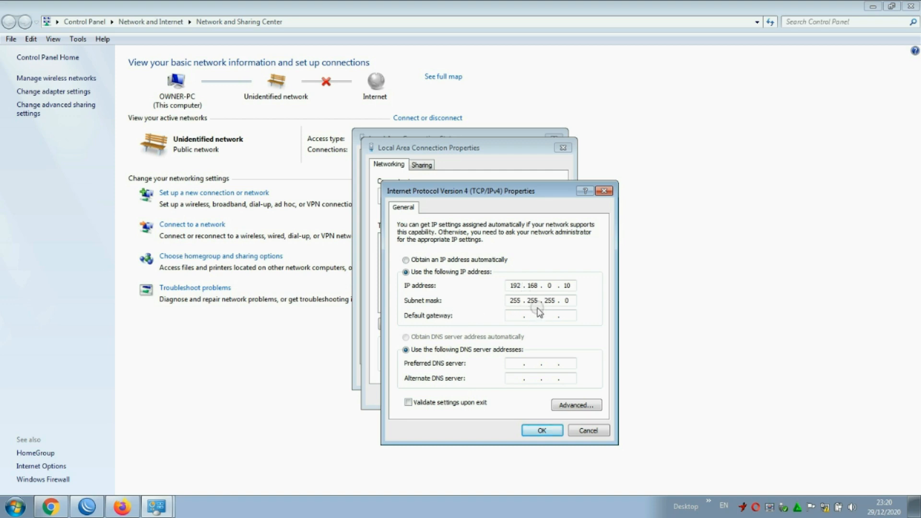
pyautogui.click(541, 430)
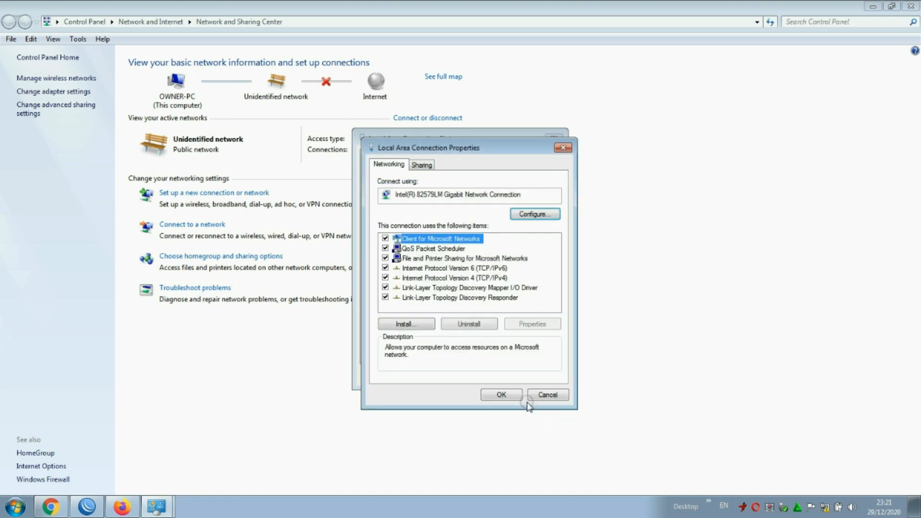
pyautogui.click(507, 394)
pyautogui.click(536, 376)
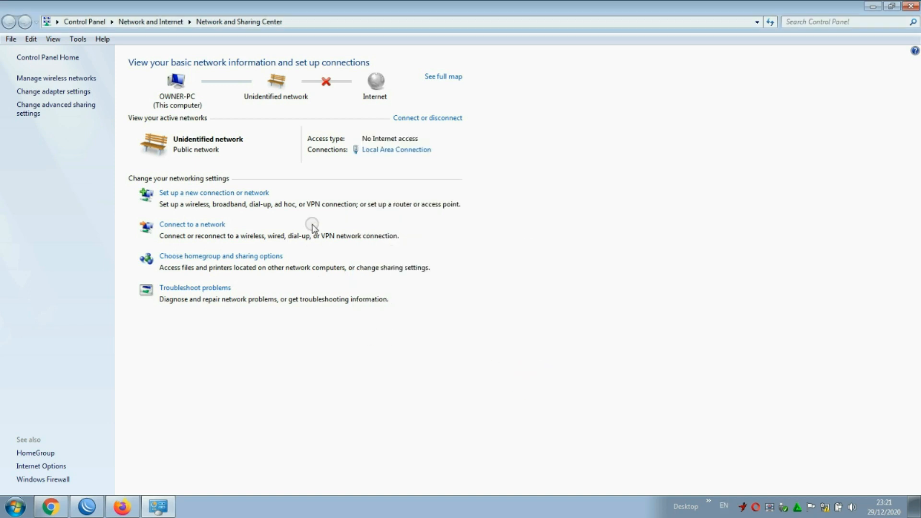
pyautogui.click(122, 506)
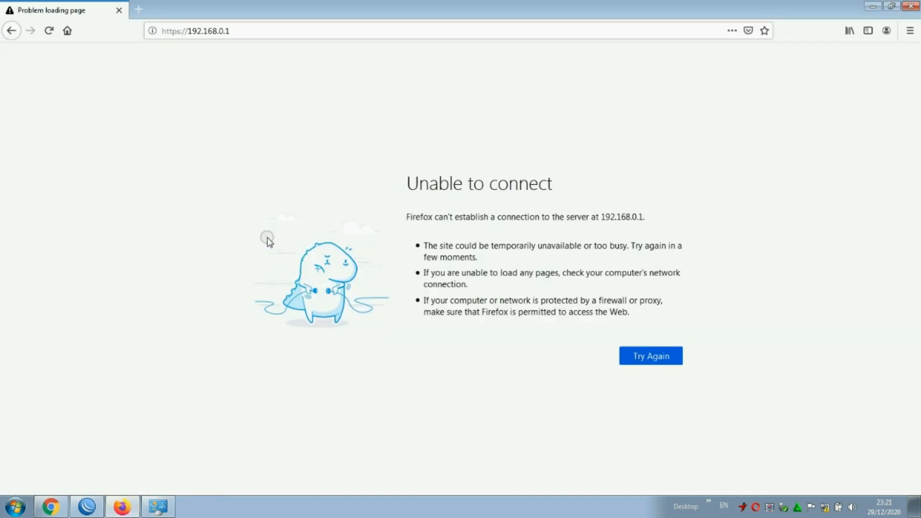
# Reload the 192.168.0.1 page and log in to the Ruckus AP with the saved admin username and password.
pyautogui.click(657, 361)
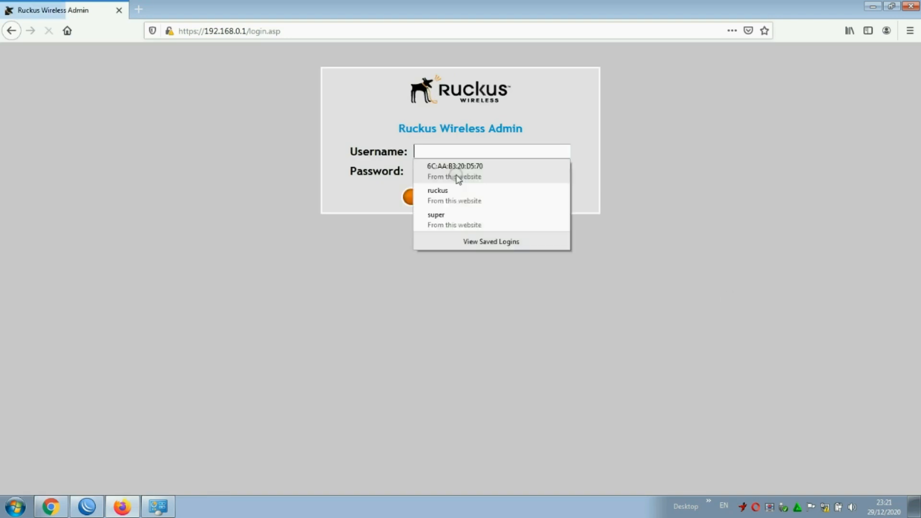
pyautogui.click(781, 163)
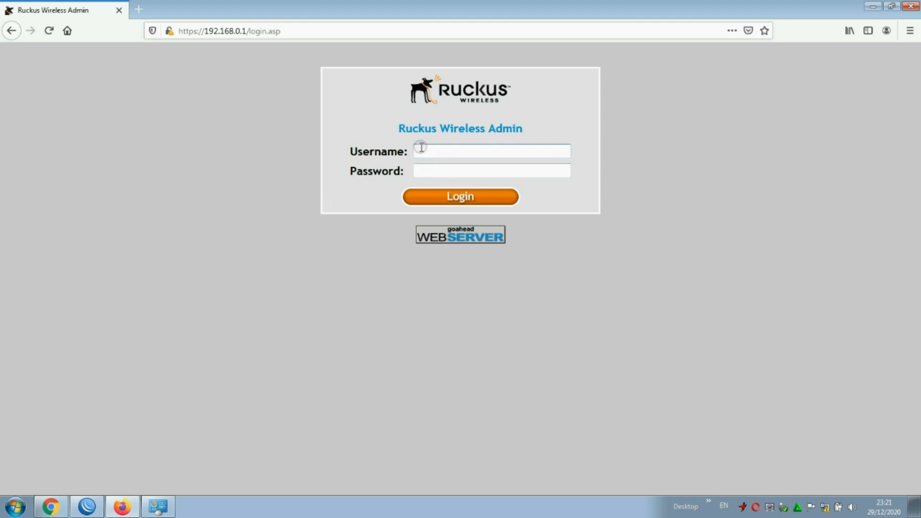
pyautogui.click(477, 151)
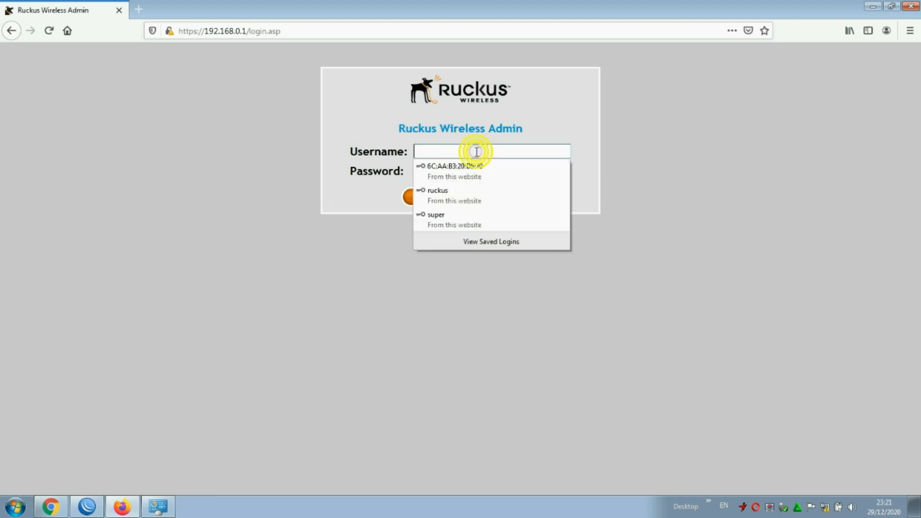
pyautogui.write('super')
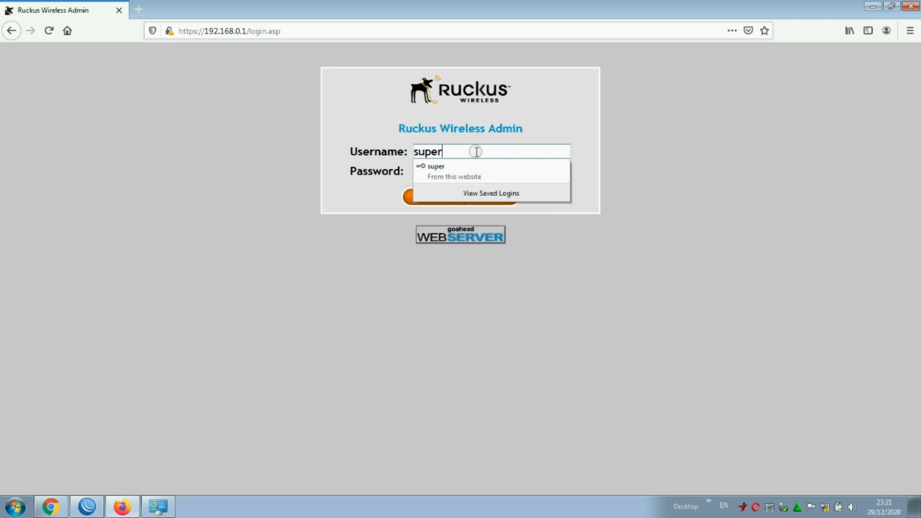
pyautogui.click(442, 173)
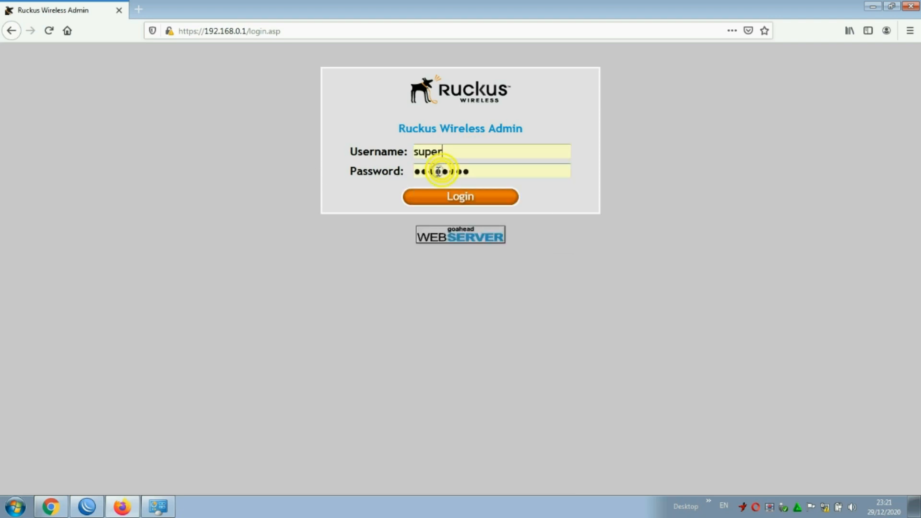
pyautogui.press('Tab')
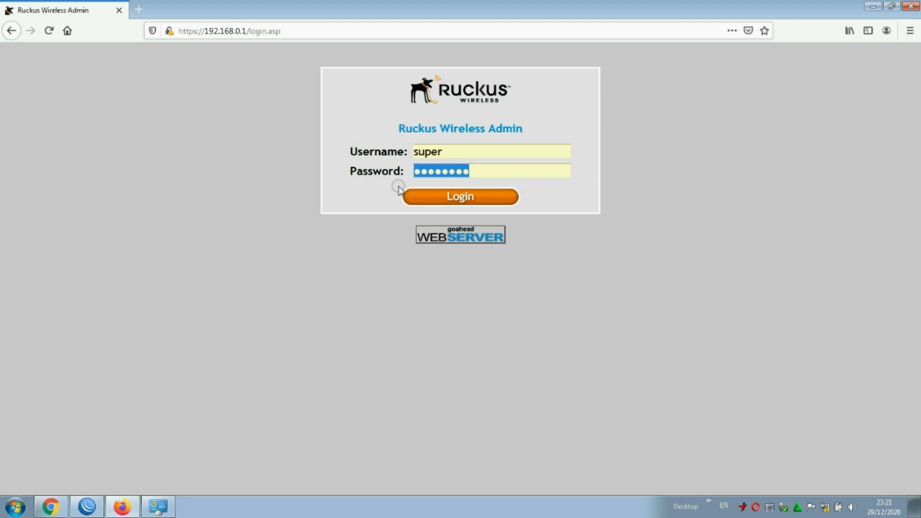
pyautogui.write('sp-')
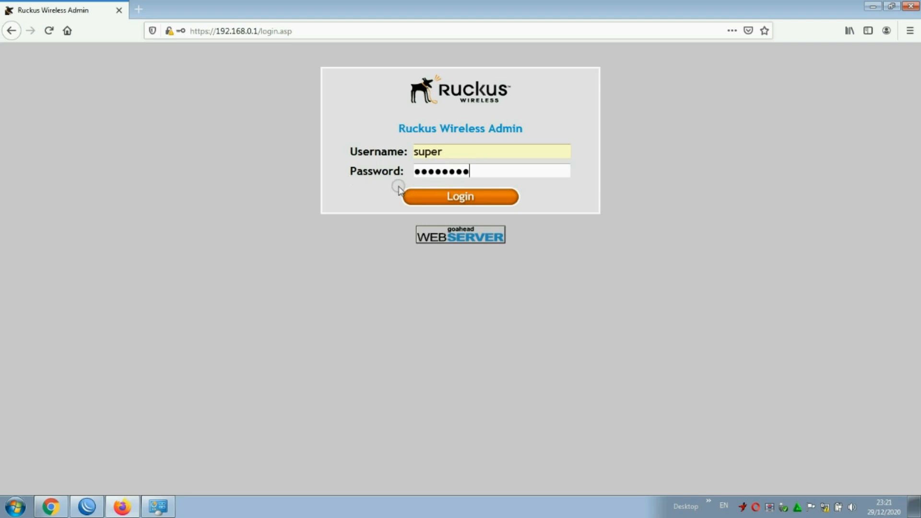
pyautogui.click(432, 200)
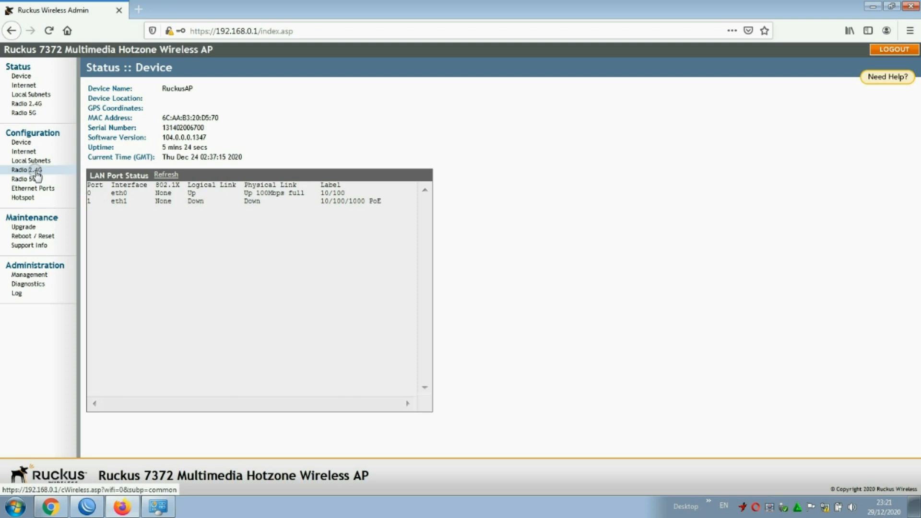
# Keep Radio 2.4G on 802.11b/g/n with SmartSelect channel and save its common settings.
pyautogui.click(36, 171)
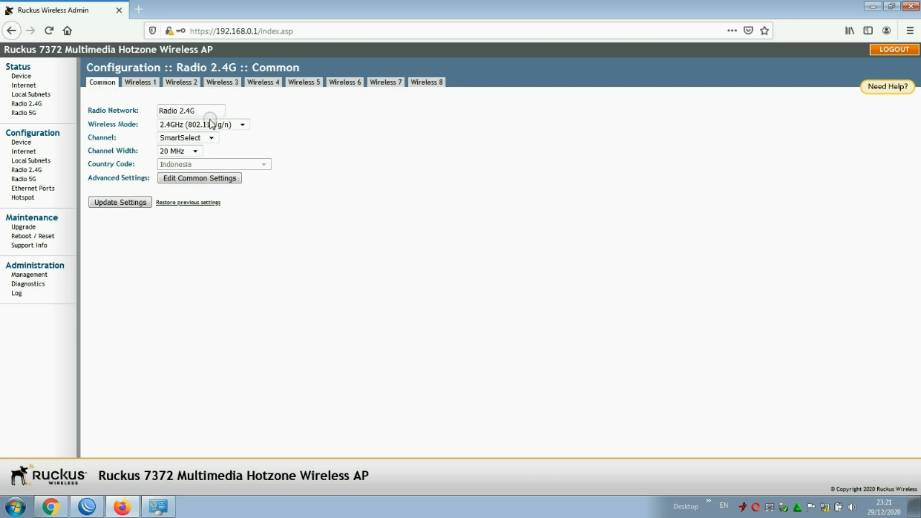
pyautogui.click(242, 124)
pyautogui.click(241, 124)
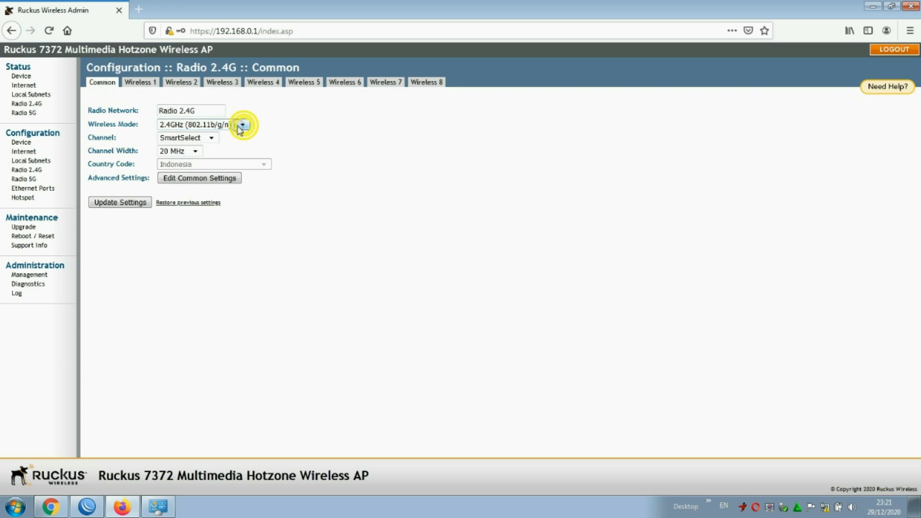
pyautogui.click(211, 137)
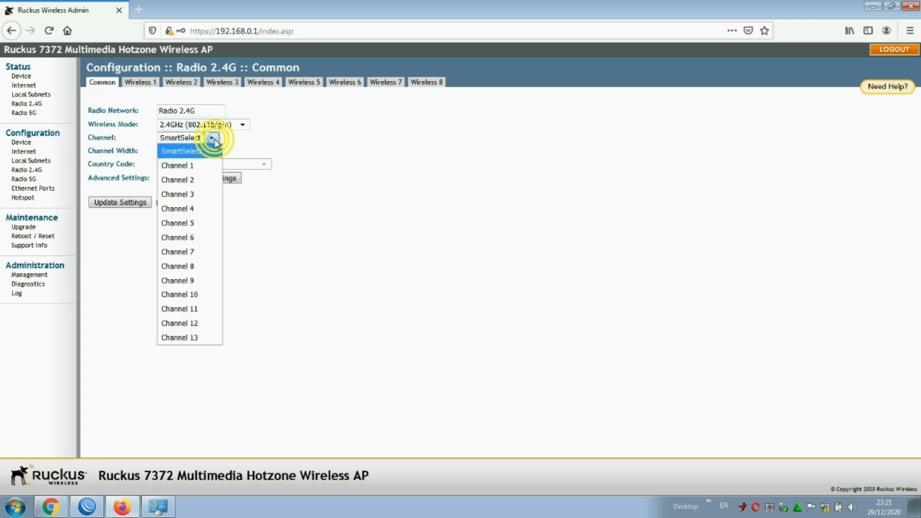
pyautogui.click(210, 137)
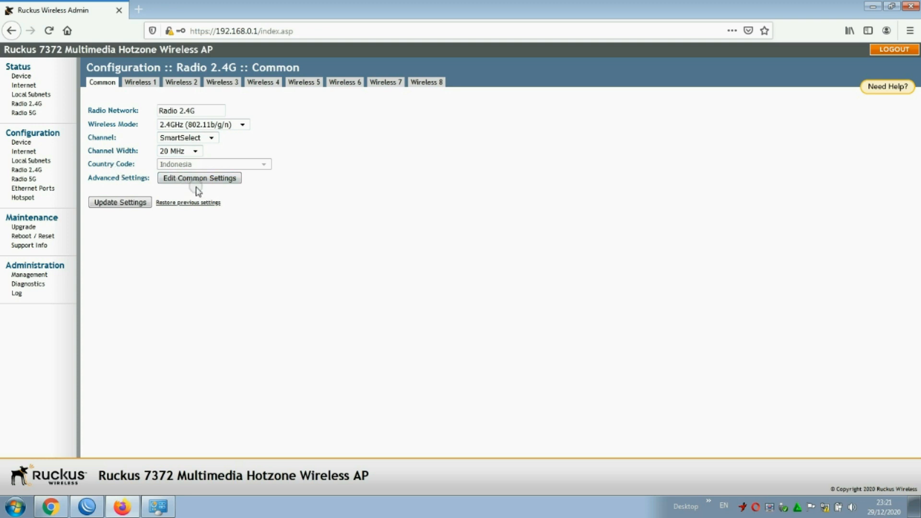
pyautogui.click(132, 207)
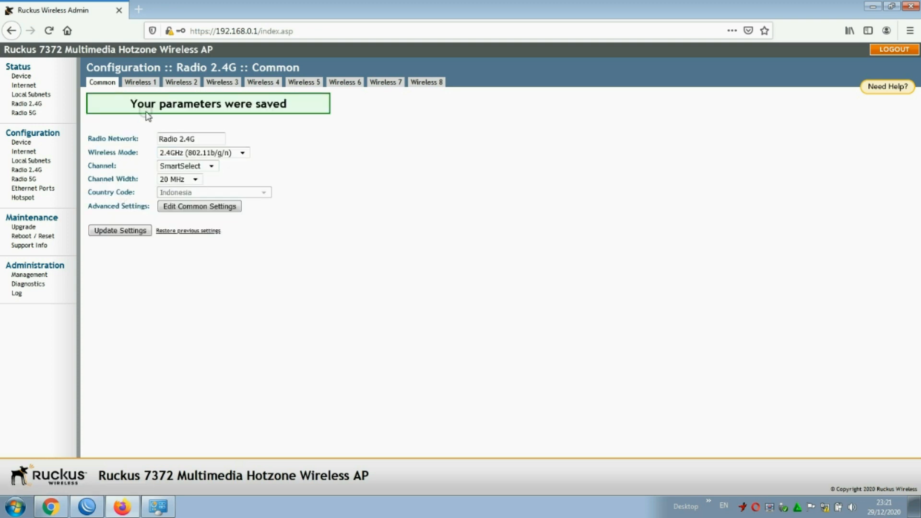
pyautogui.click(145, 83)
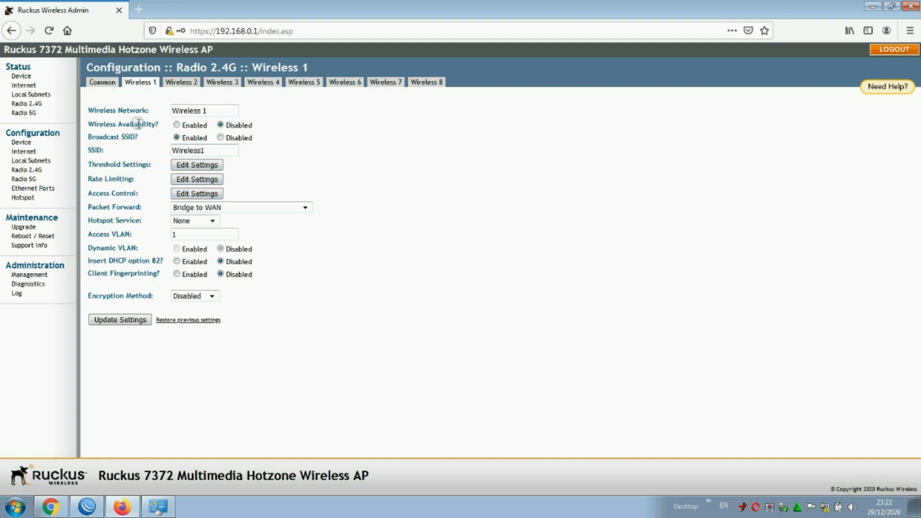
pyautogui.click(177, 126)
pyautogui.doubleClick(211, 150)
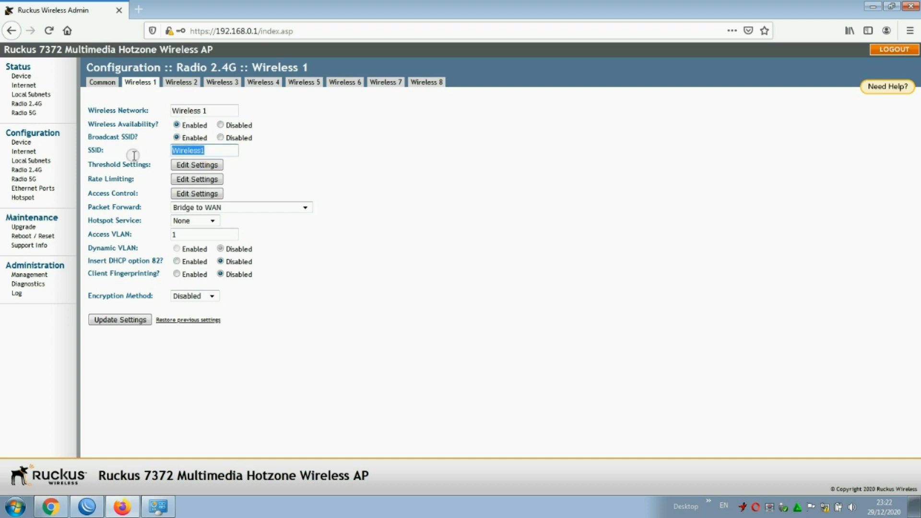
pyautogui.press('BackSpace')
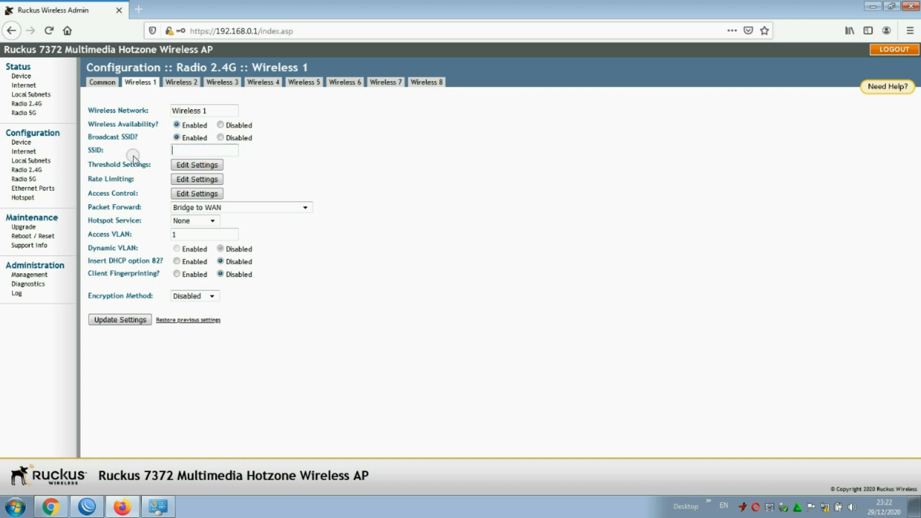
pyautogui.write('@')
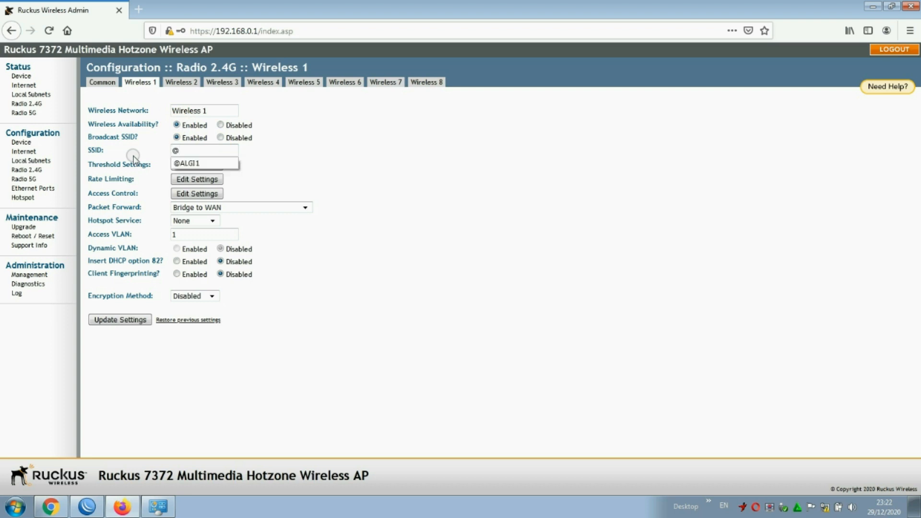
pyautogui.click(179, 163)
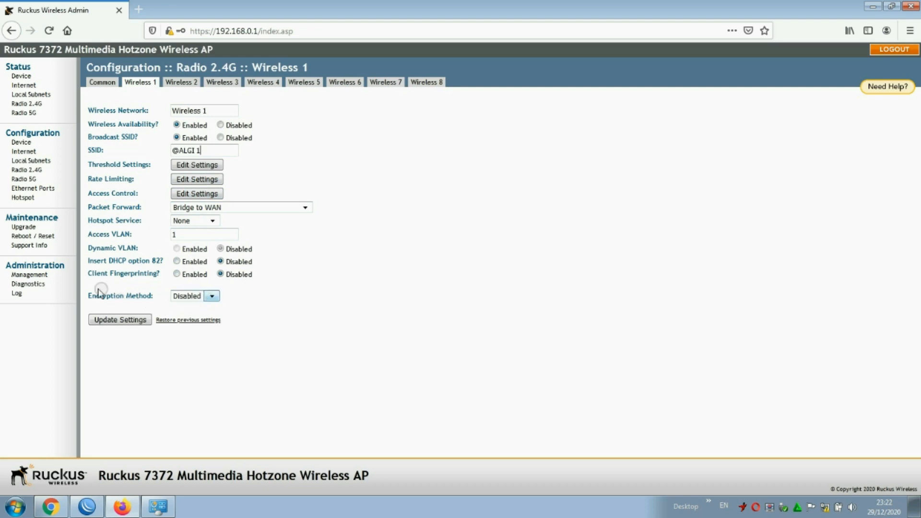
# Set Wireless 1 encryption method to Disabled and save the settings.
pyautogui.click(211, 297)
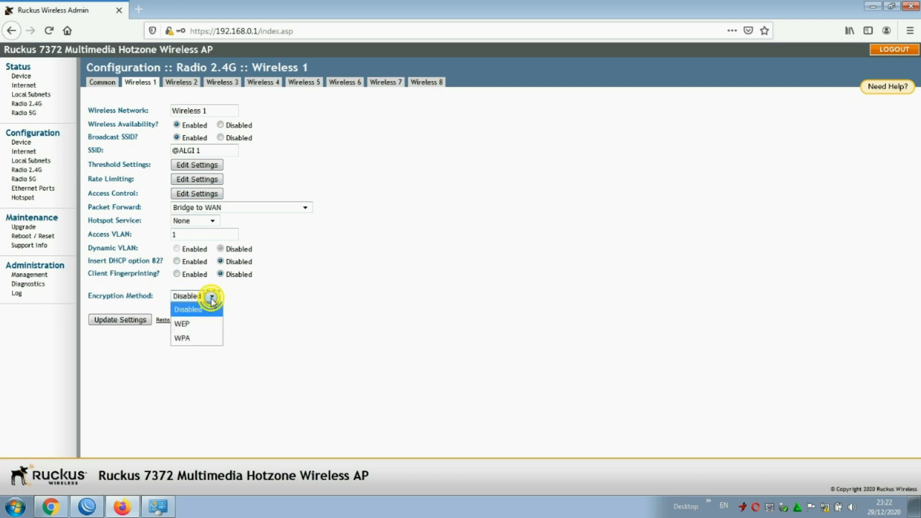
pyautogui.click(182, 337)
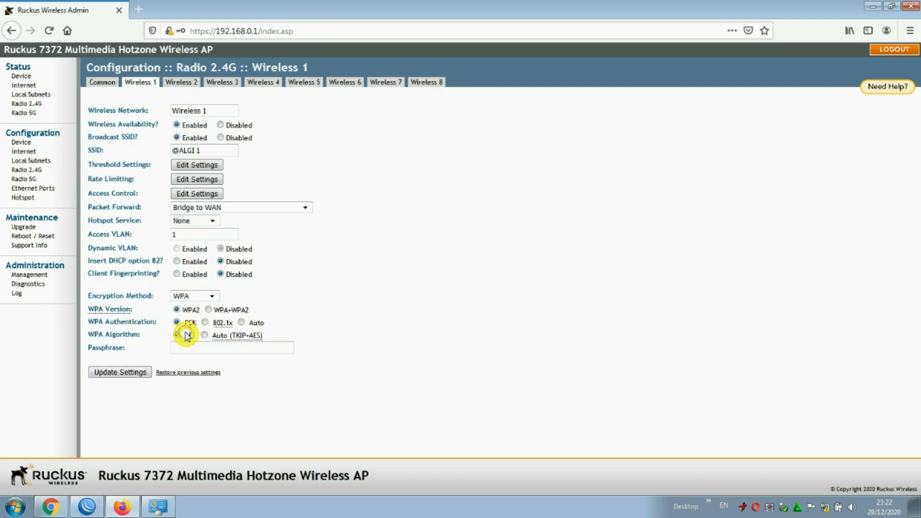
pyautogui.click(210, 297)
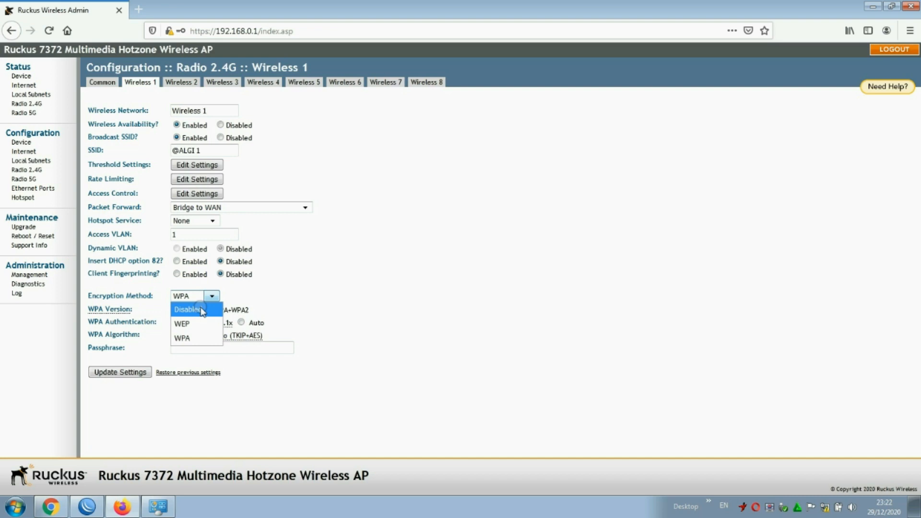
pyautogui.click(202, 312)
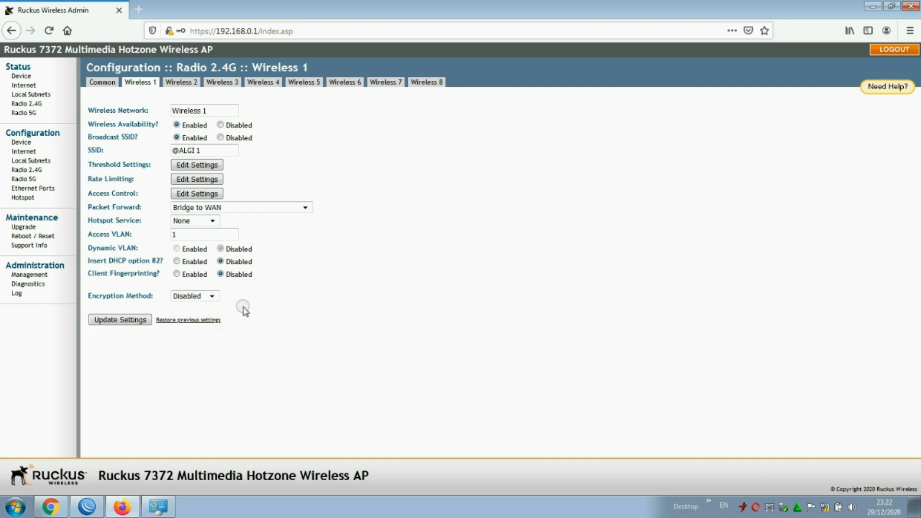
pyautogui.click(121, 320)
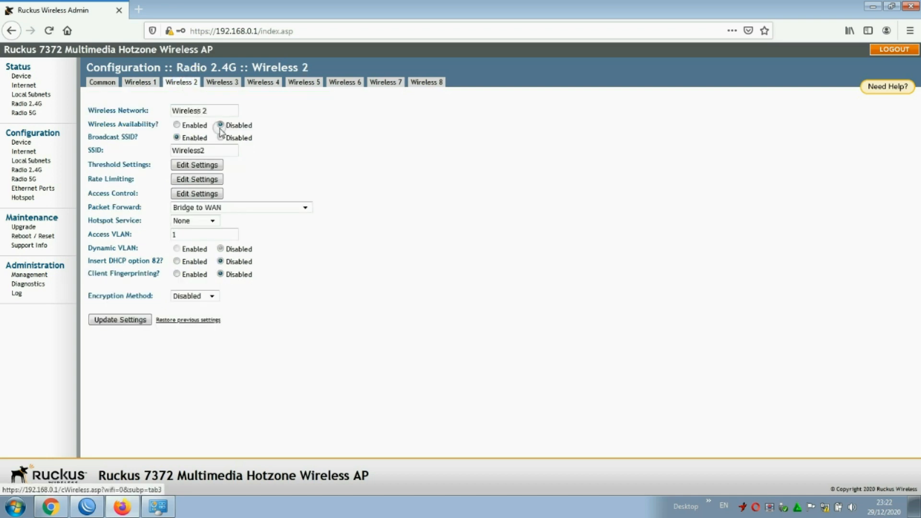
pyautogui.click(177, 126)
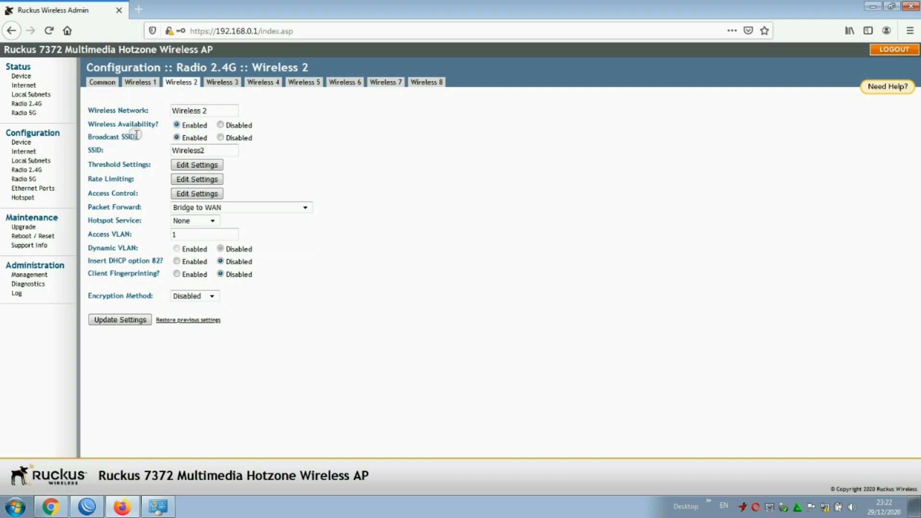
pyautogui.moveTo(213, 150); pyautogui.dragTo(159, 150)
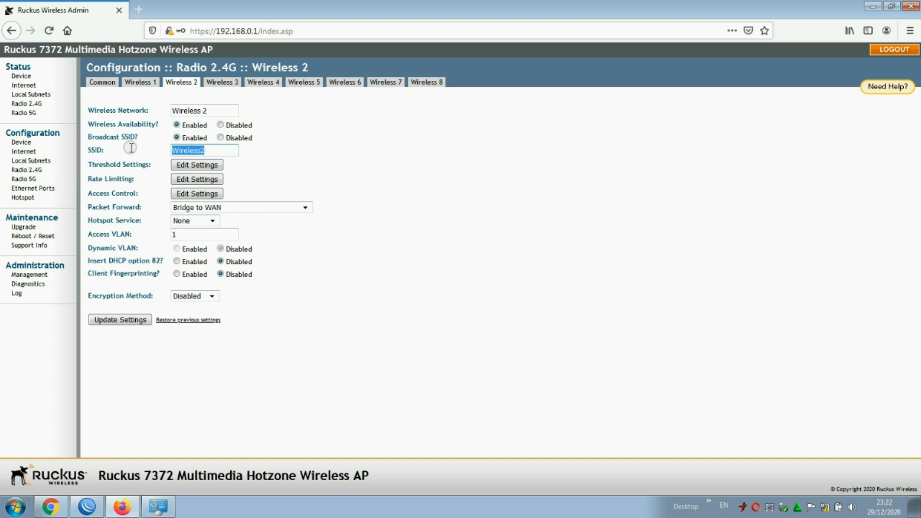
pyautogui.write('@')
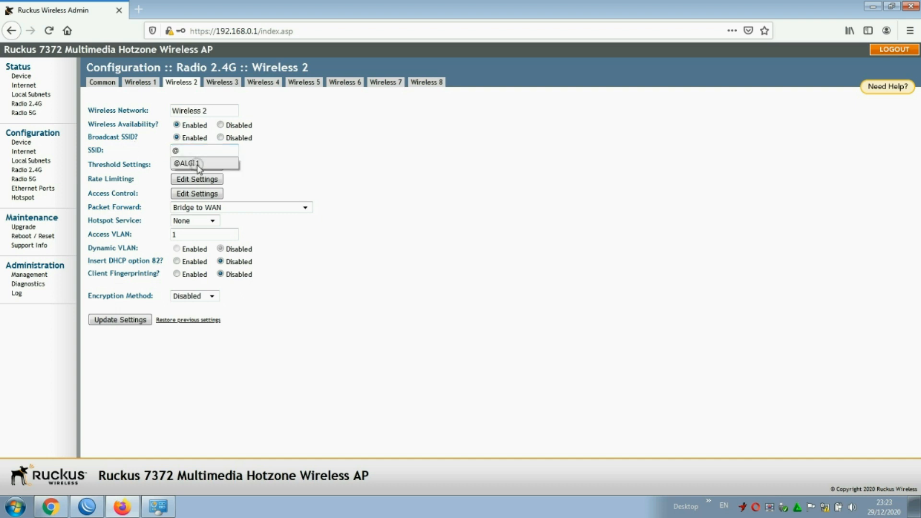
pyautogui.click(199, 164)
pyautogui.write('2')
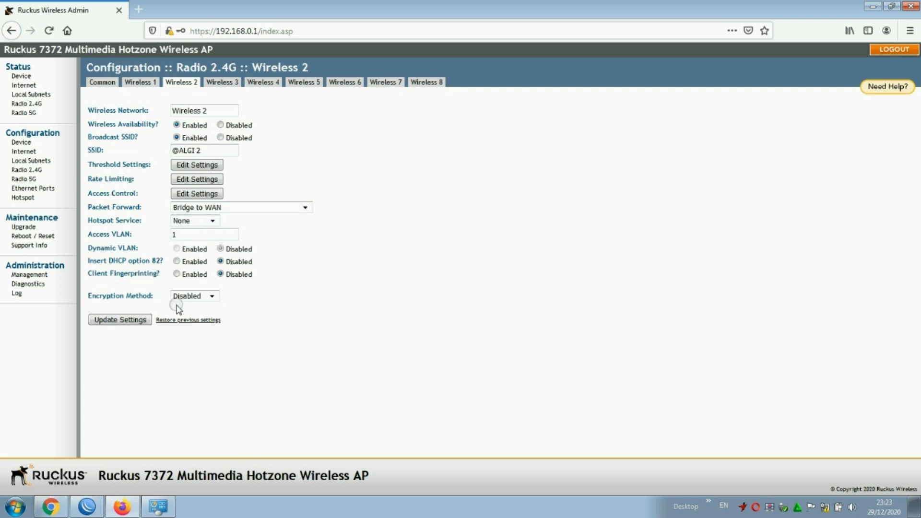
pyautogui.click(127, 320)
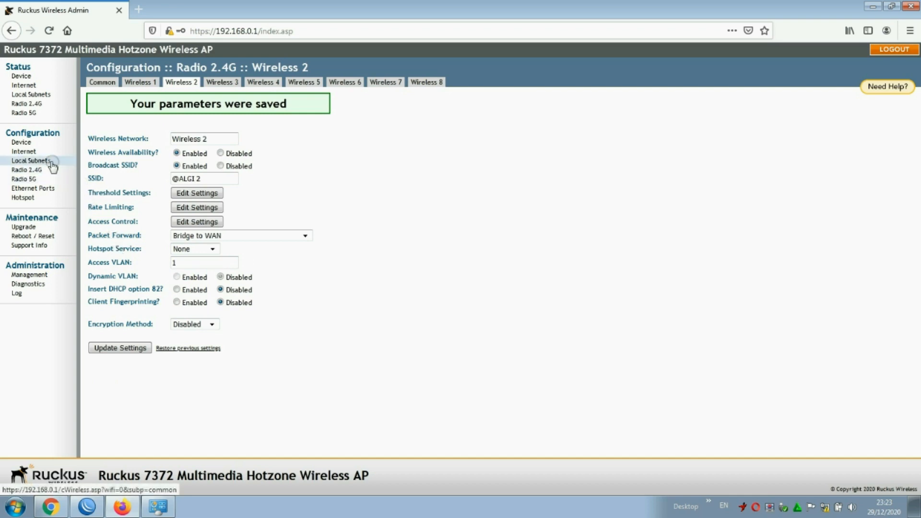
pyautogui.click(22, 143)
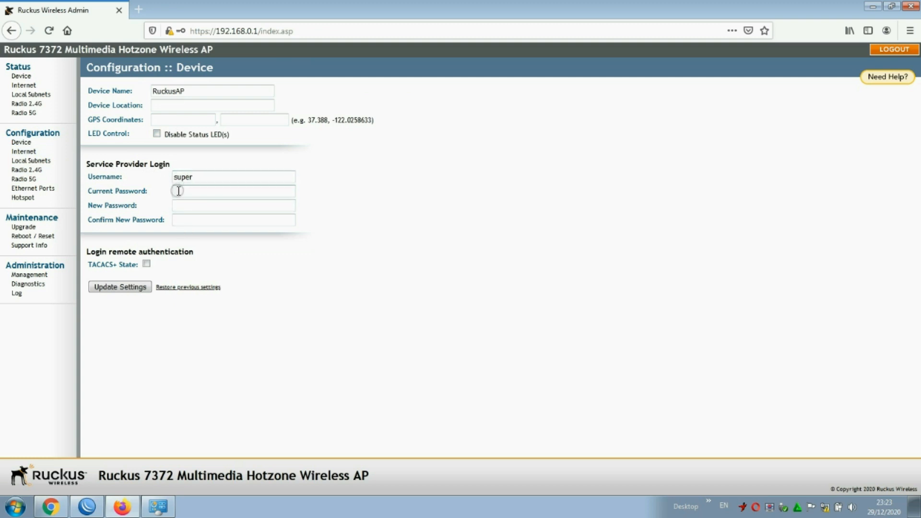
# Dismiss the saved-login suggestion and set IPv4 DNS Mode to Manual on the Internet configuration page.
pyautogui.doubleClick(195, 177)
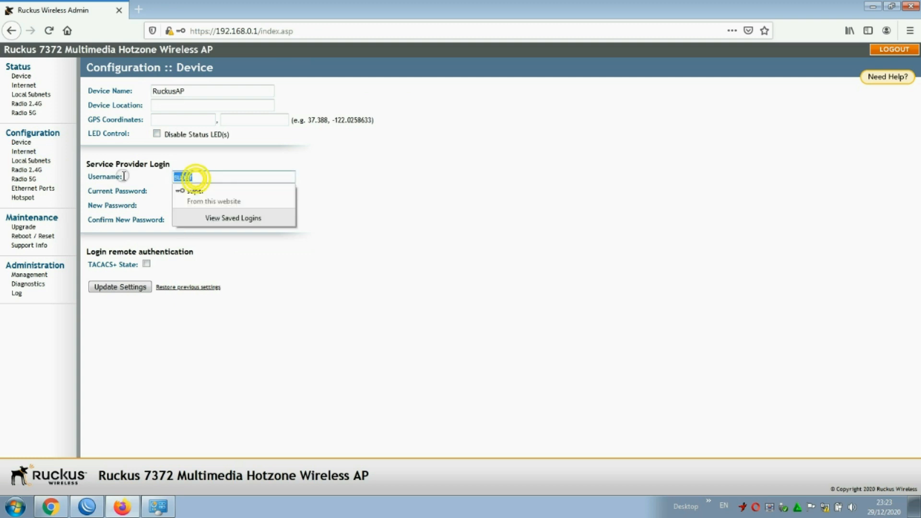
pyautogui.click(326, 193)
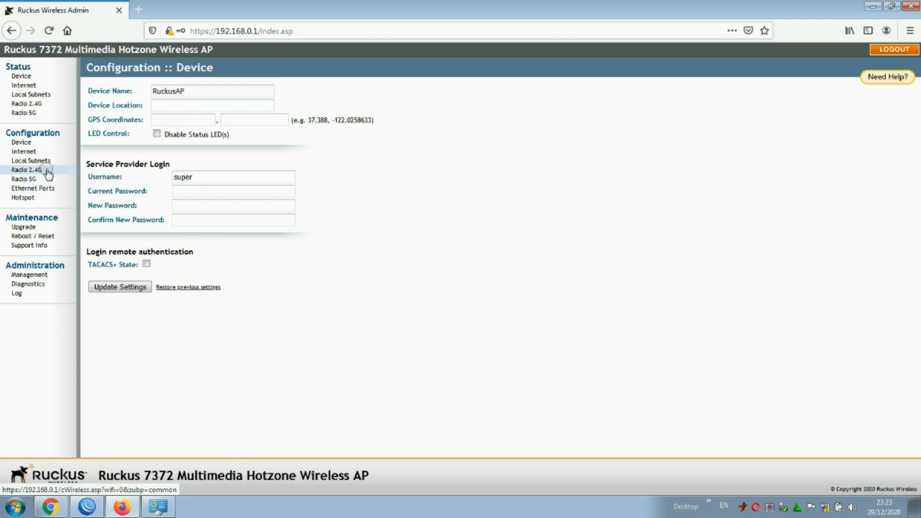
pyautogui.click(29, 152)
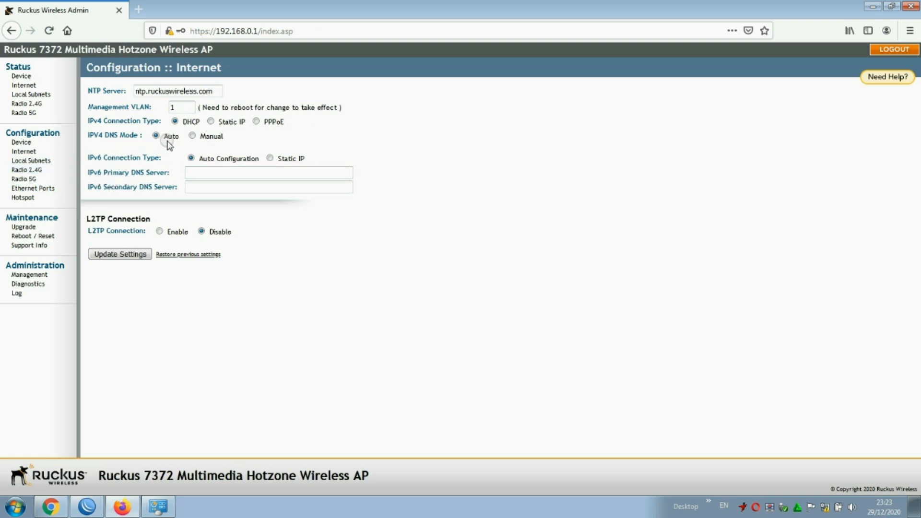
pyautogui.click(193, 136)
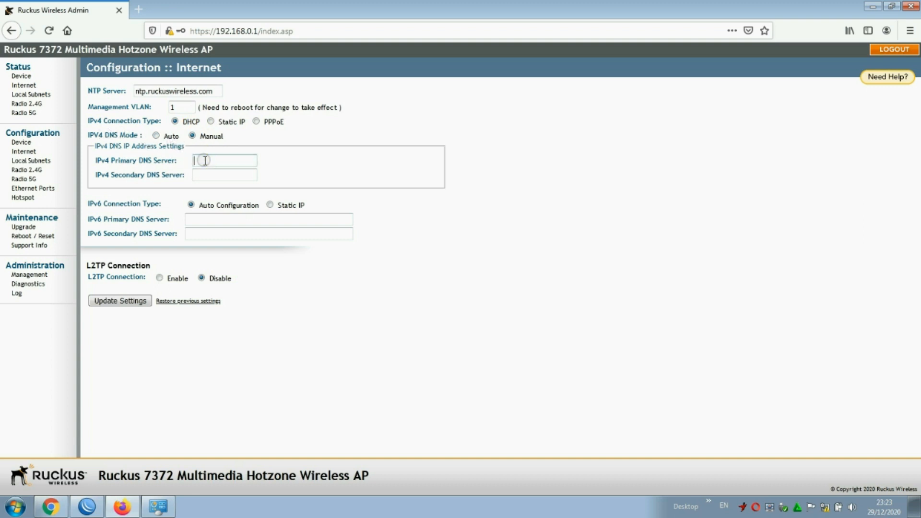
# Enter DNS servers 8.8.8.8 and 8.8.4.4 and save the Internet settings.
pyautogui.click(205, 160)
pyautogui.write('8')
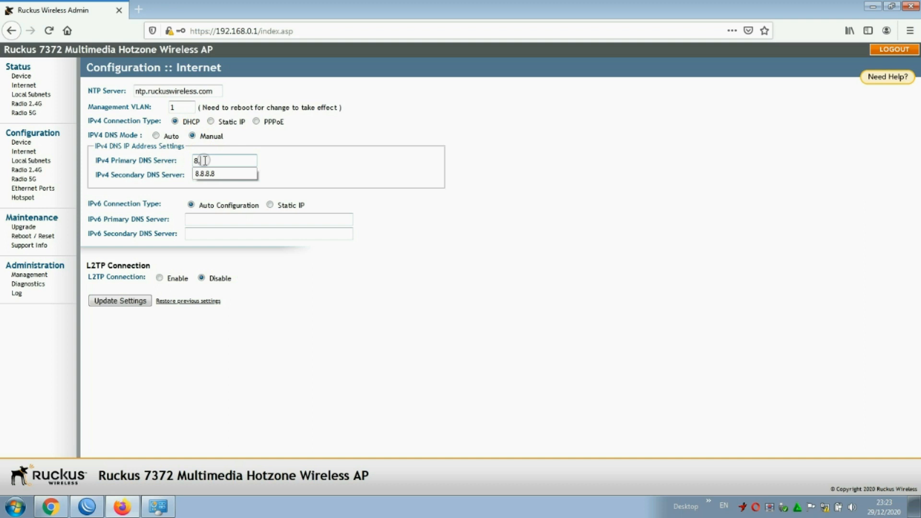
pyautogui.write('.8.8.8')
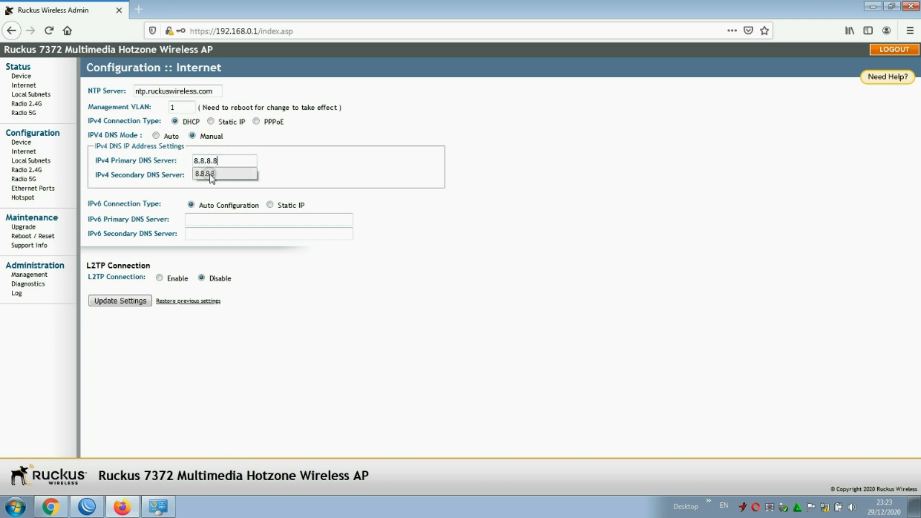
pyautogui.click(216, 173)
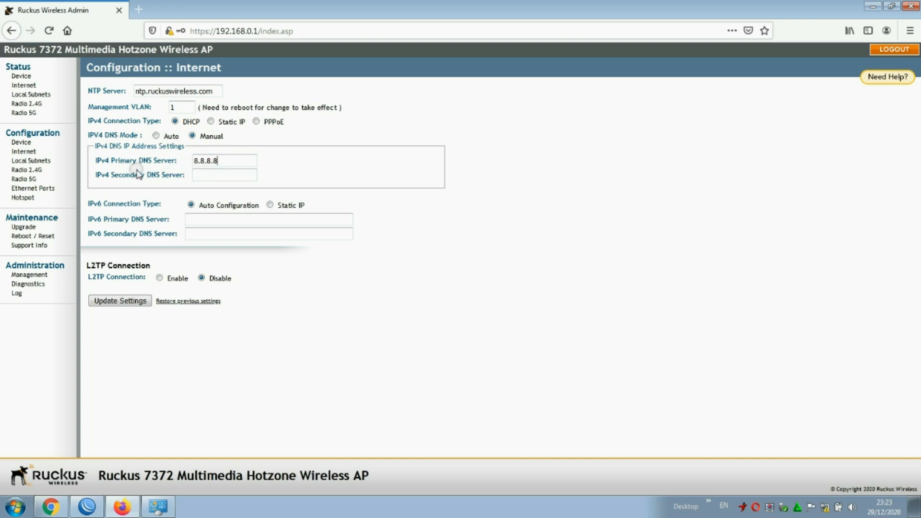
pyautogui.click(208, 175)
pyautogui.write('8.8.4.4')
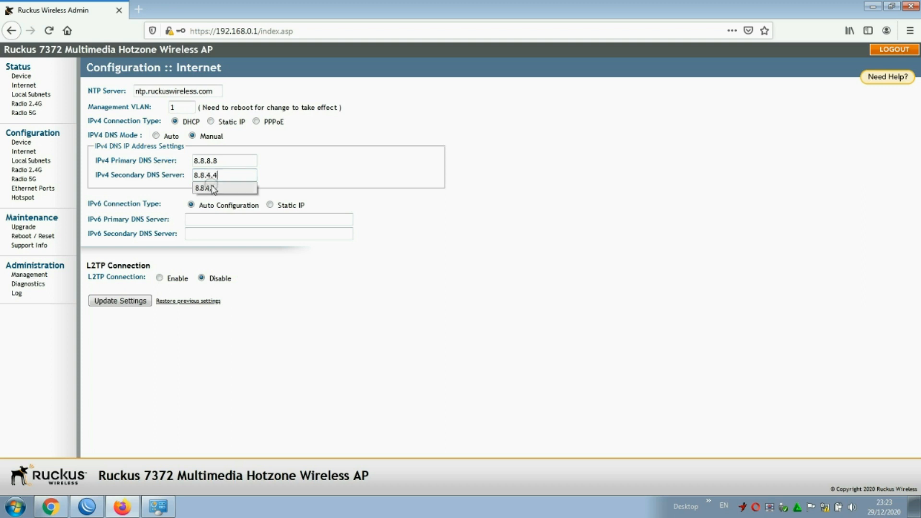
pyautogui.click(206, 187)
pyautogui.click(126, 300)
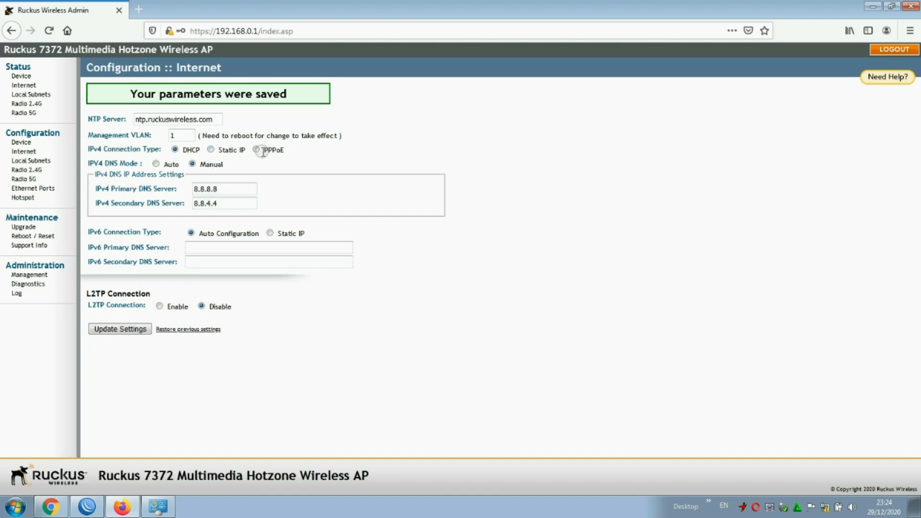
pyautogui.click(257, 151)
# Switch Local Area Connection IPv4 back to obtaining both the IP address and DNS servers automatically.
pyautogui.click(830, 509)
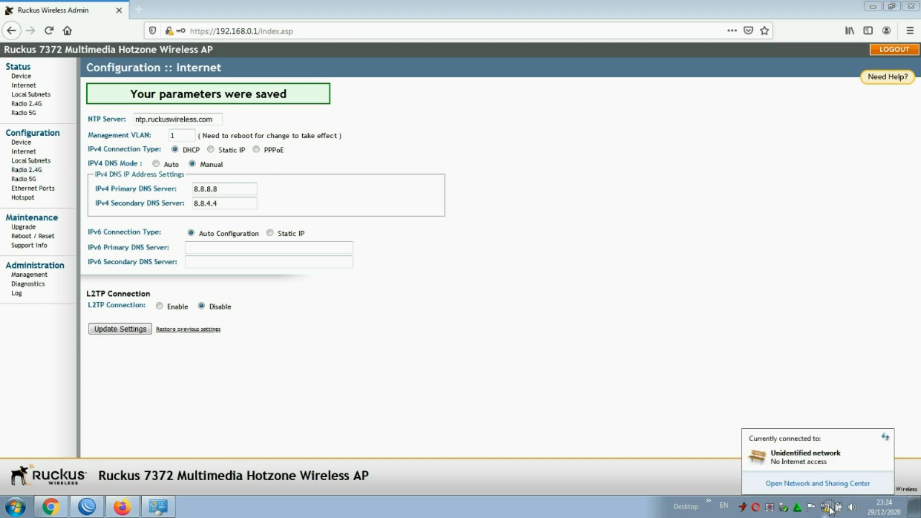
pyautogui.click(839, 483)
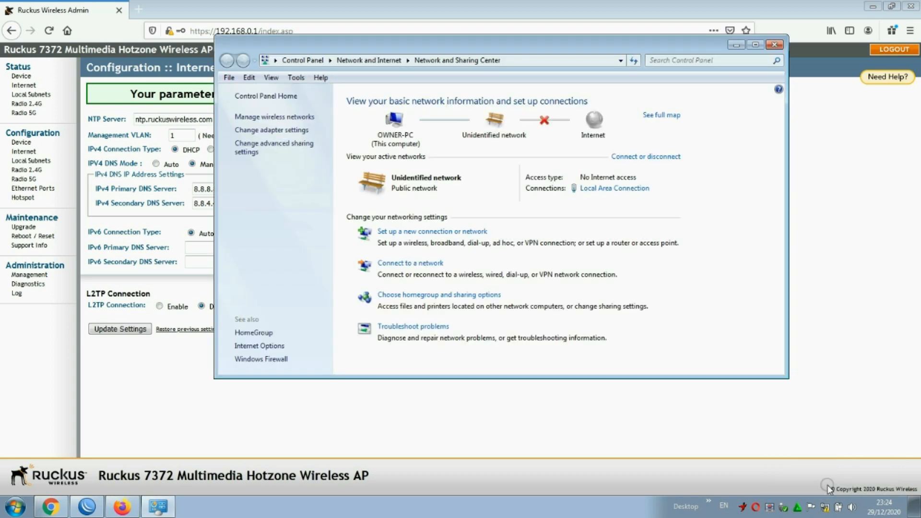
pyautogui.click(618, 188)
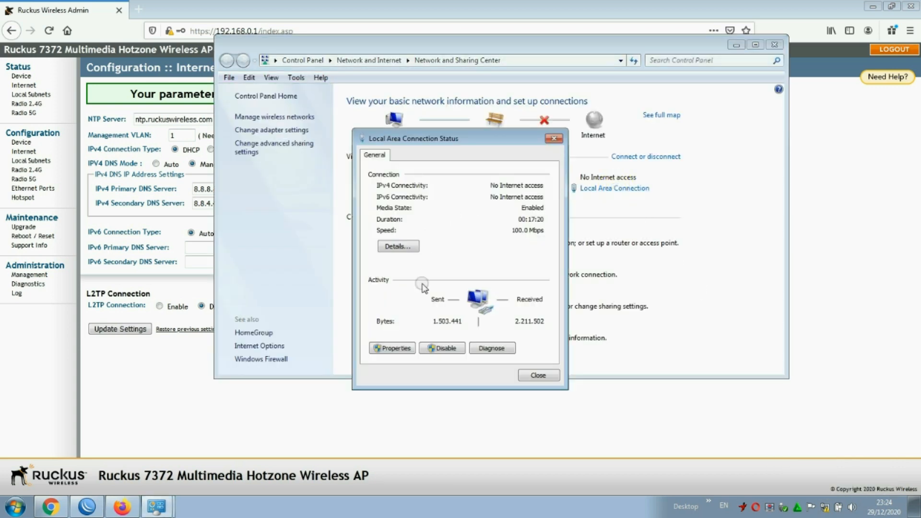
pyautogui.click(400, 349)
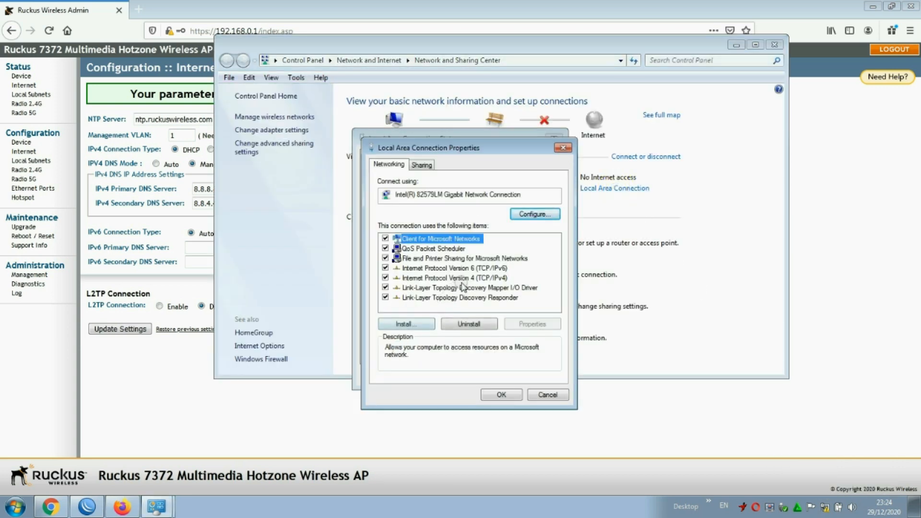
pyautogui.click(473, 279)
pyautogui.doubleClick(472, 278)
pyautogui.click(434, 260)
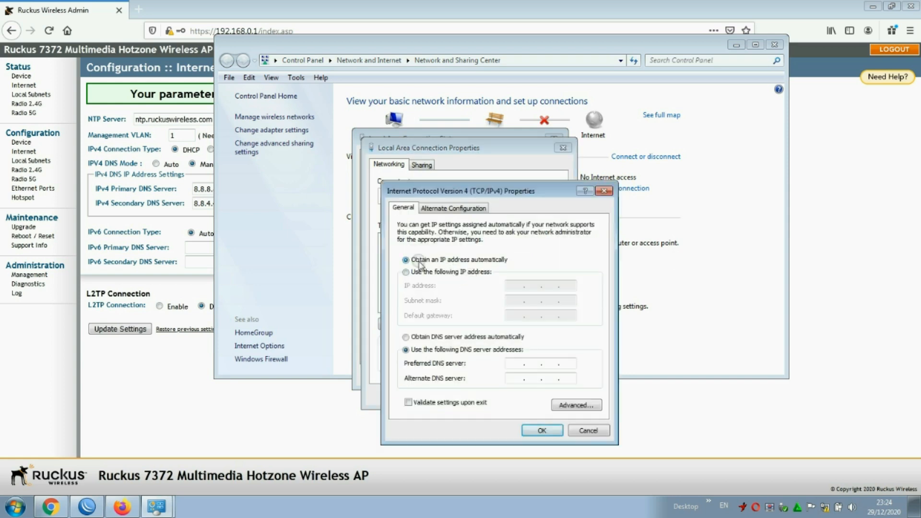
pyautogui.click(422, 337)
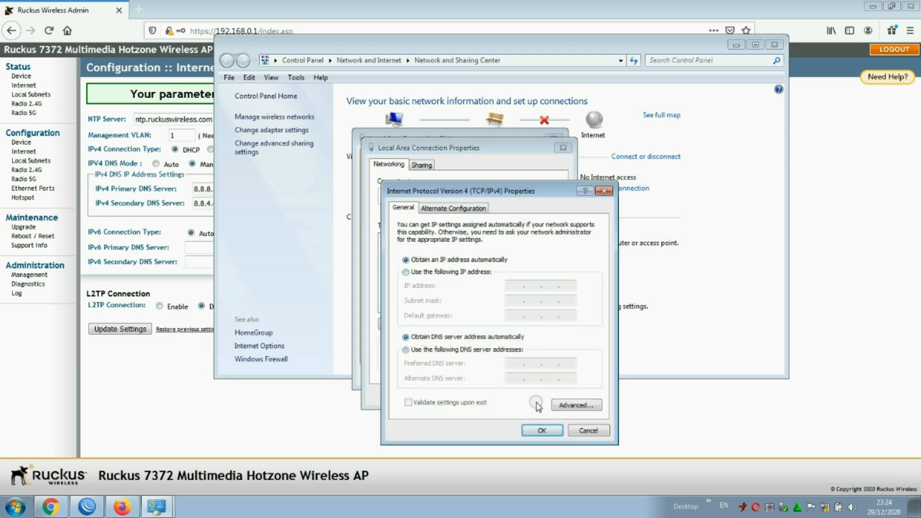
pyautogui.click(537, 430)
pyautogui.click(499, 398)
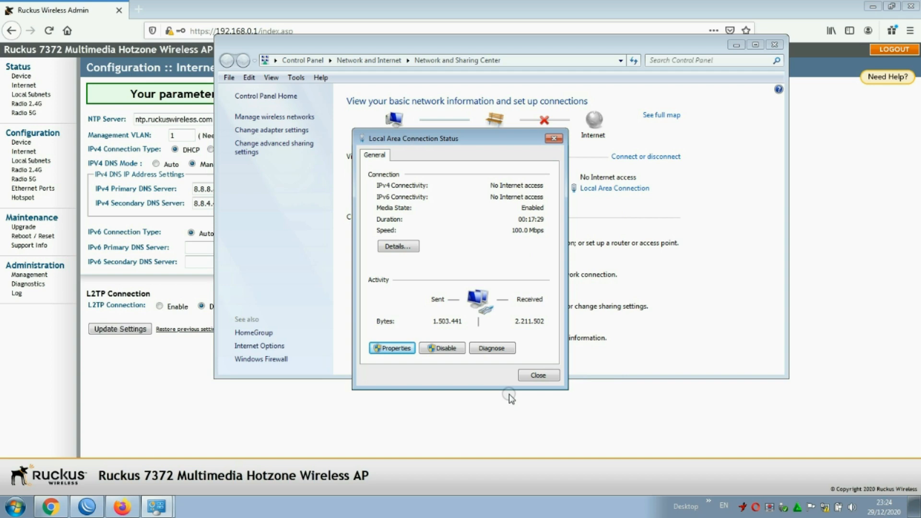
pyautogui.click(537, 374)
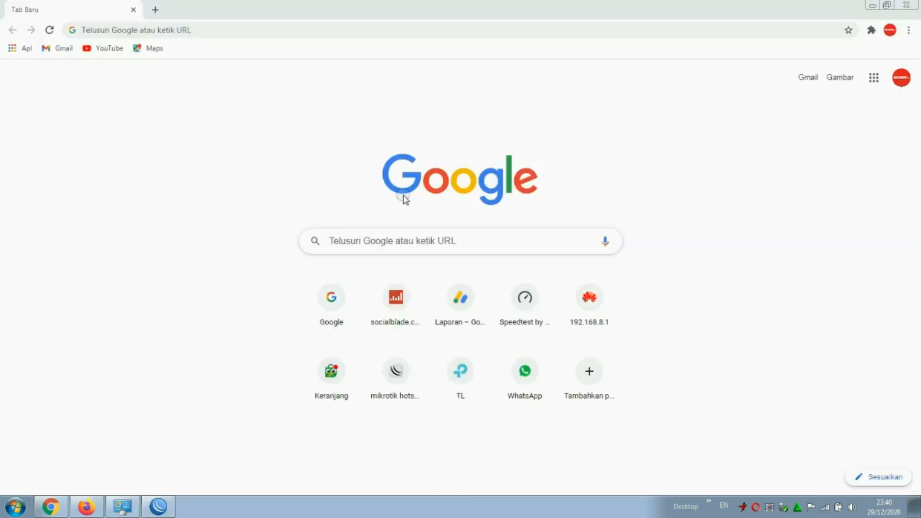
pyautogui.click(826, 507)
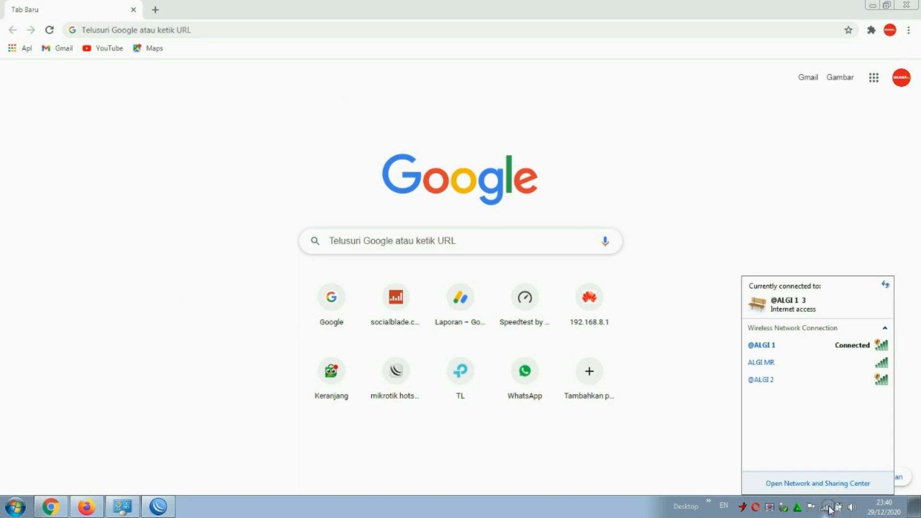
pyautogui.moveTo(786, 348)
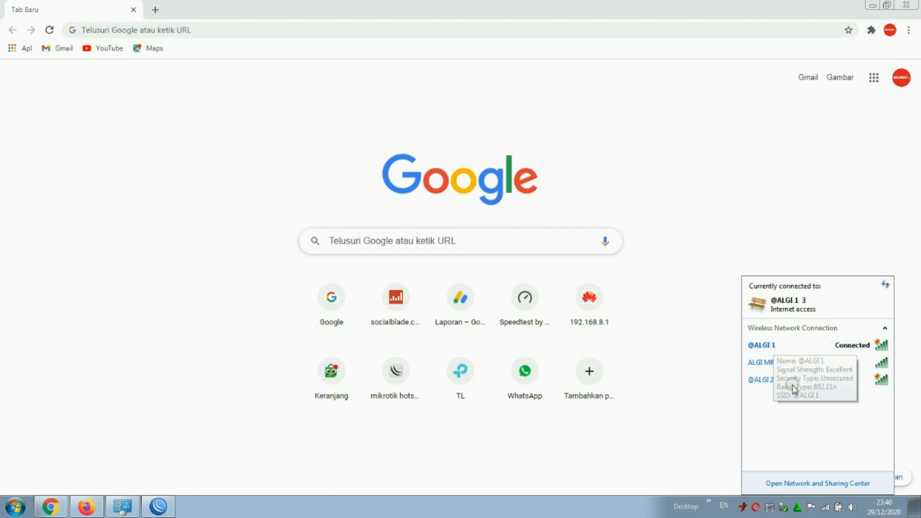
pyautogui.moveTo(782, 382)
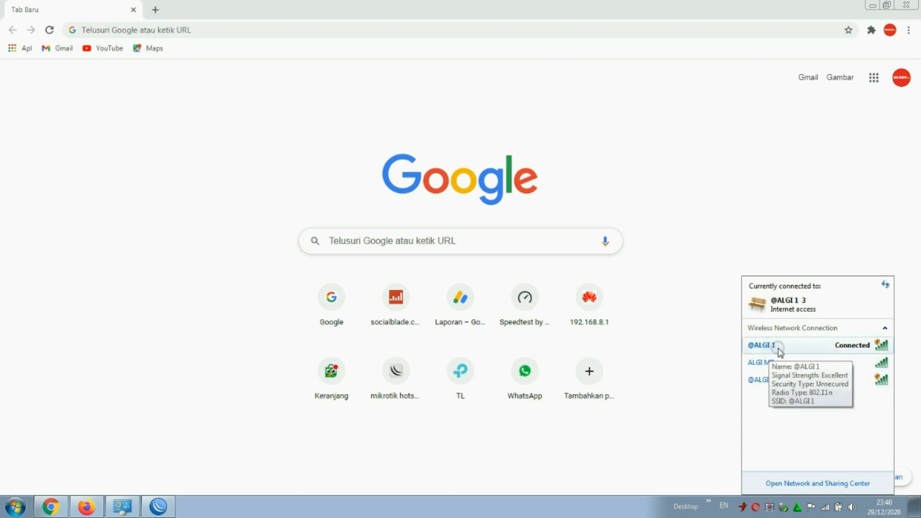
# Load the MikroTik hotspot login page at 10.10.10.1 in Chrome.
pyautogui.click(335, 317)
pyautogui.click(171, 31)
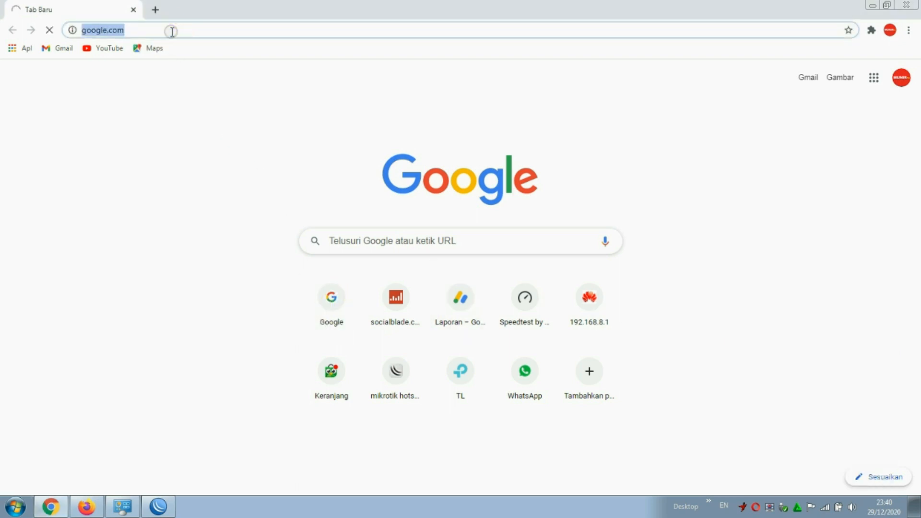
pyautogui.write('10.10.10.1')
pyautogui.press('Return')
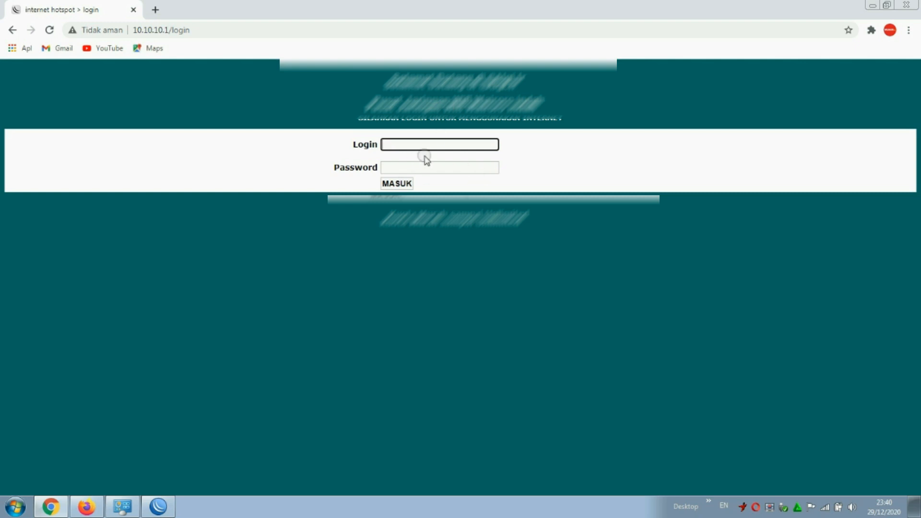
# Try the saved-login suggestions in the hotspot Login and Password fields.
pyautogui.click(413, 144)
pyautogui.click(404, 166)
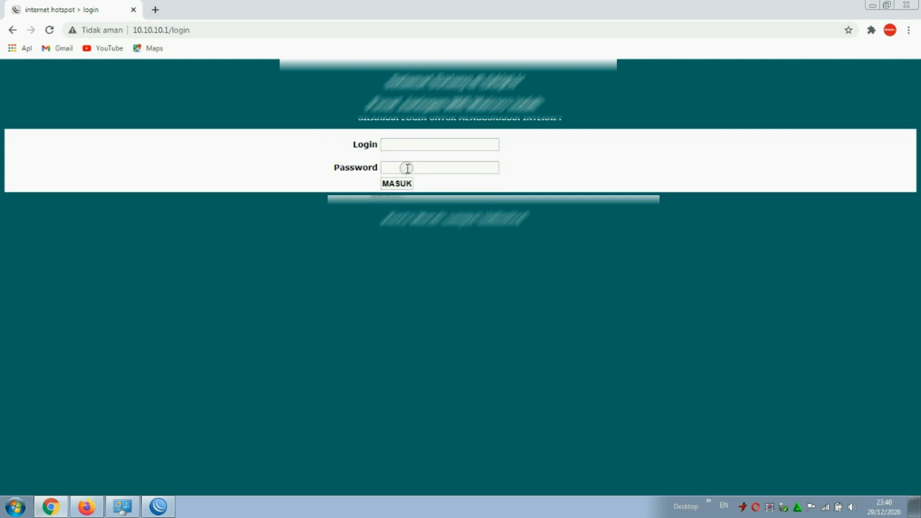
pyautogui.click(323, 146)
pyautogui.click(394, 144)
# Re-enable the disabled hotspot user user2 in WinBox's user list.
pyautogui.click(158, 506)
pyautogui.click(188, 190)
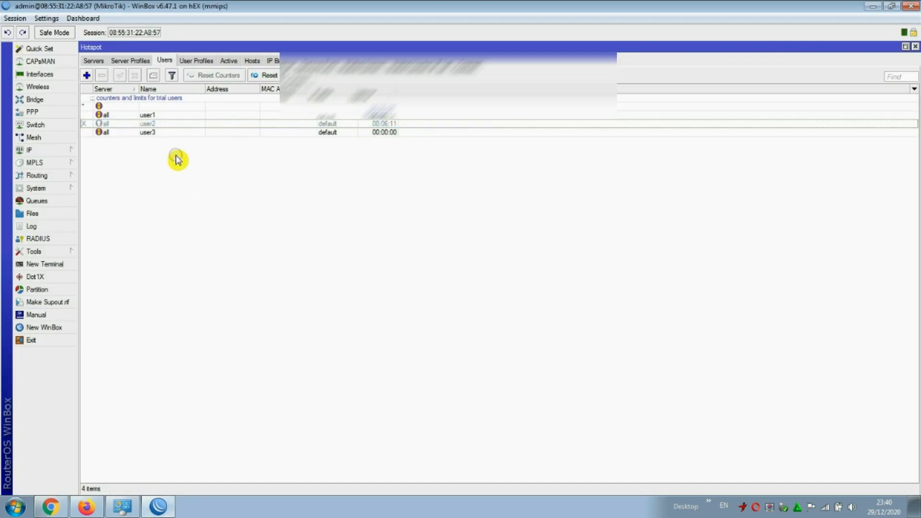
pyautogui.click(158, 123)
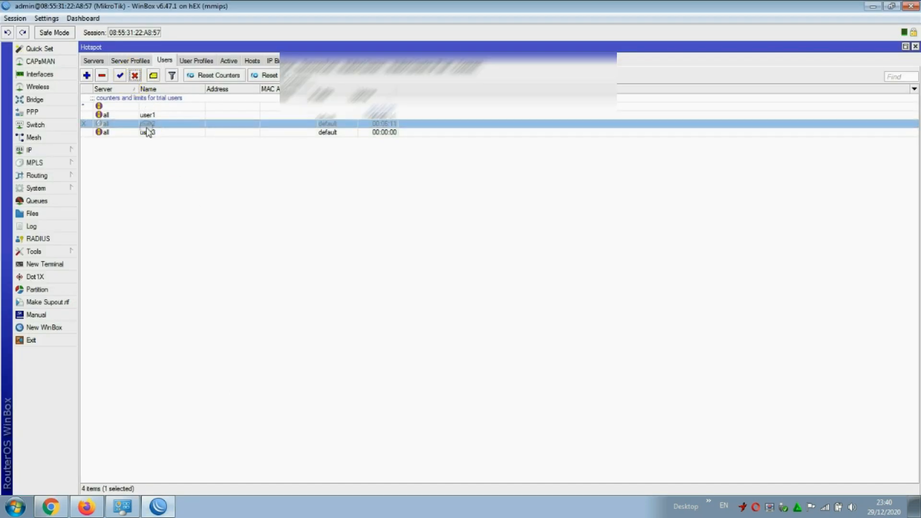
pyautogui.click(118, 75)
pyautogui.click(154, 148)
pyautogui.click(150, 116)
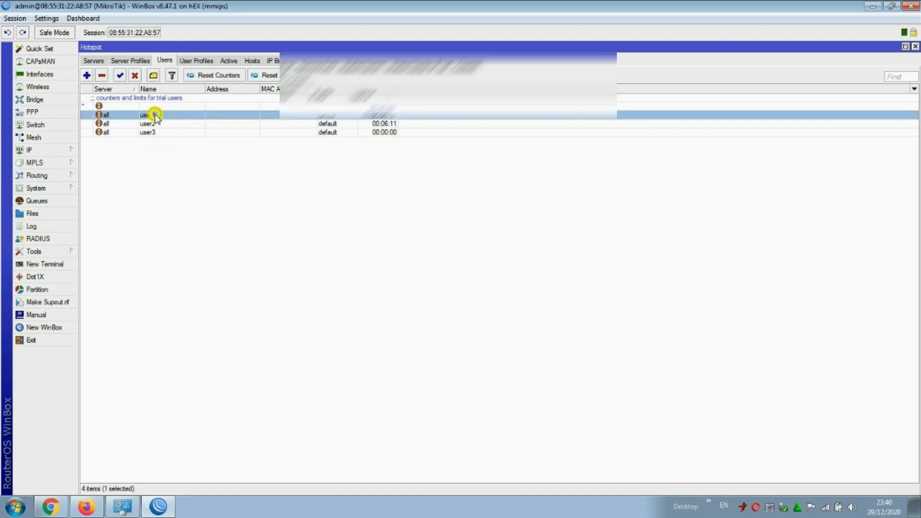
pyautogui.click(155, 123)
pyautogui.click(155, 115)
# Sign in with the saved hotspot username and password, then check the Wi-Fi list.
pyautogui.click(50, 505)
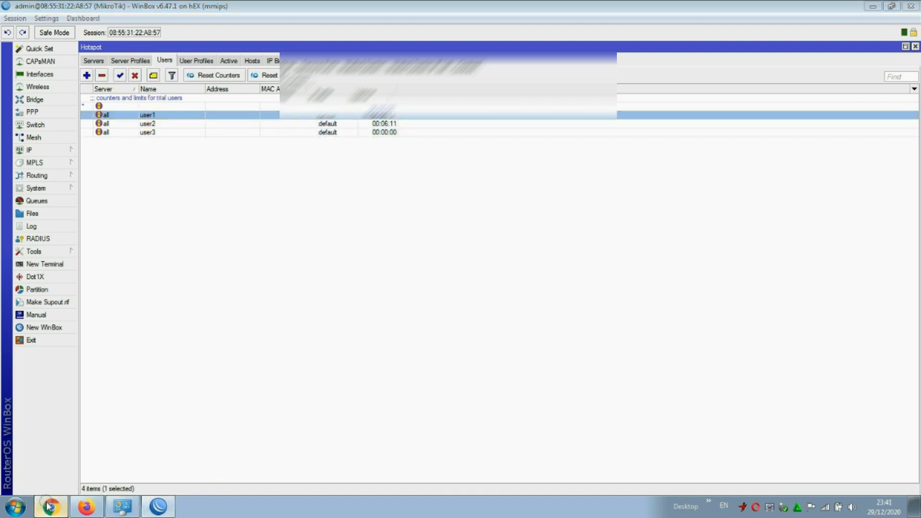
pyautogui.click(423, 151)
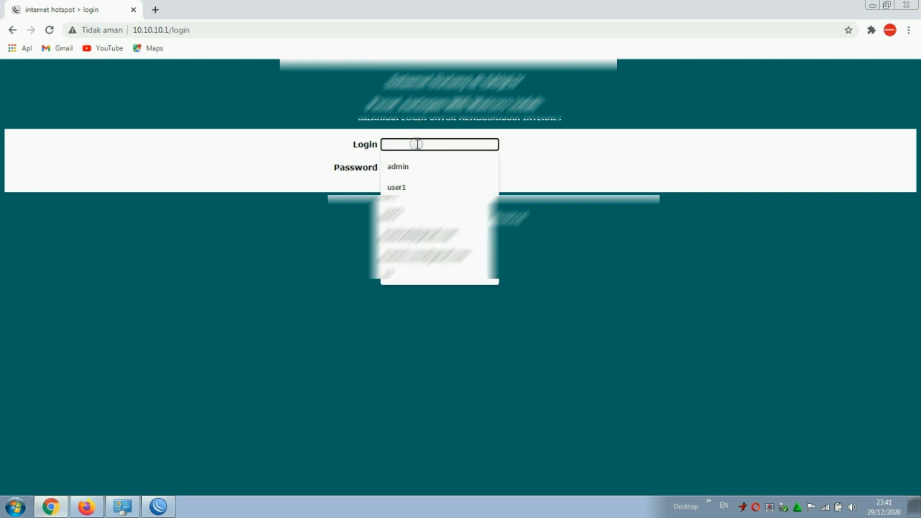
pyautogui.click(406, 187)
pyautogui.click(407, 167)
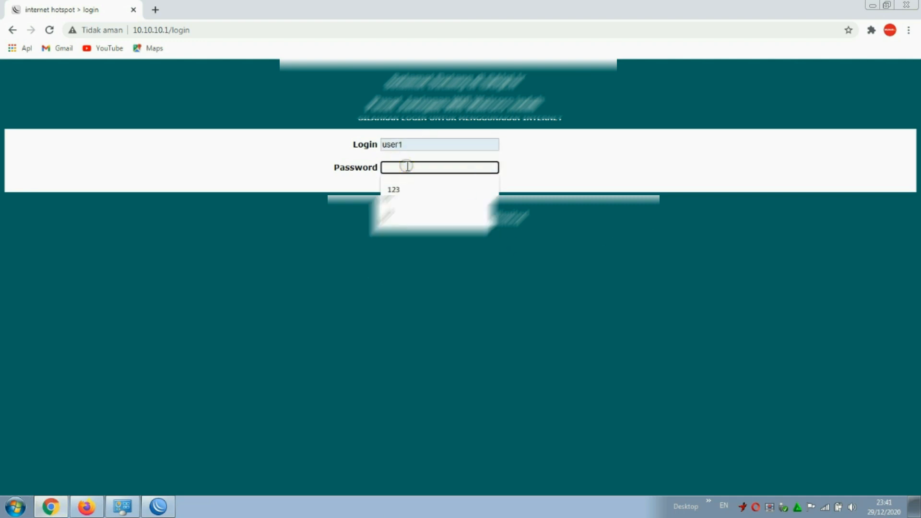
pyautogui.click(393, 189)
pyautogui.click(394, 185)
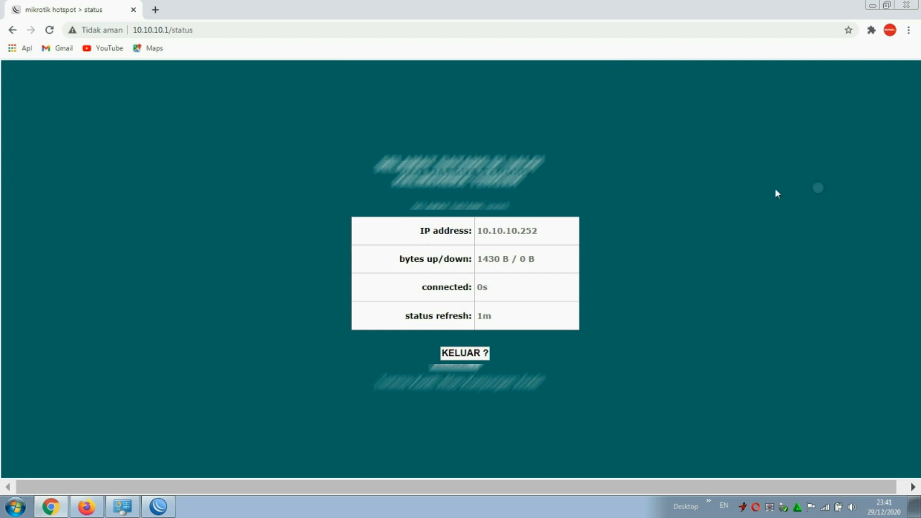
pyautogui.click(824, 509)
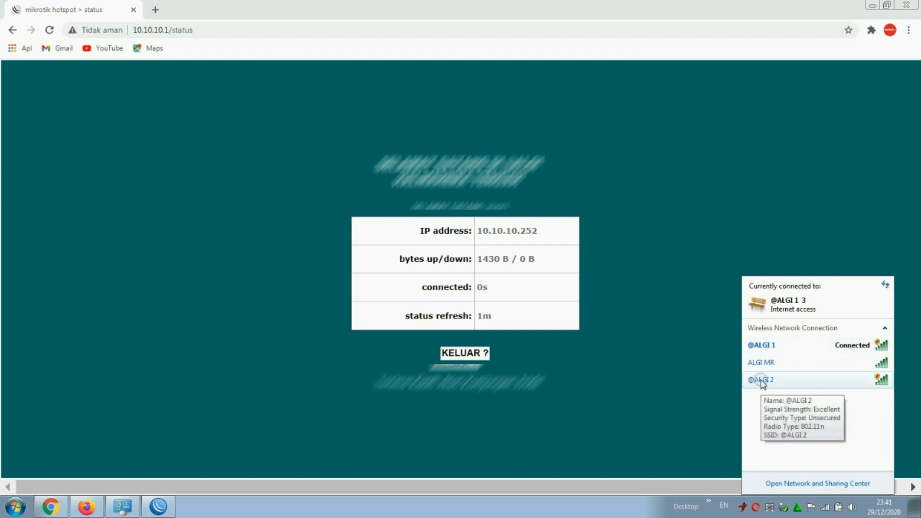
# Open speedtest.net in a new tab and YouTube in the Google tab.
pyautogui.click(154, 10)
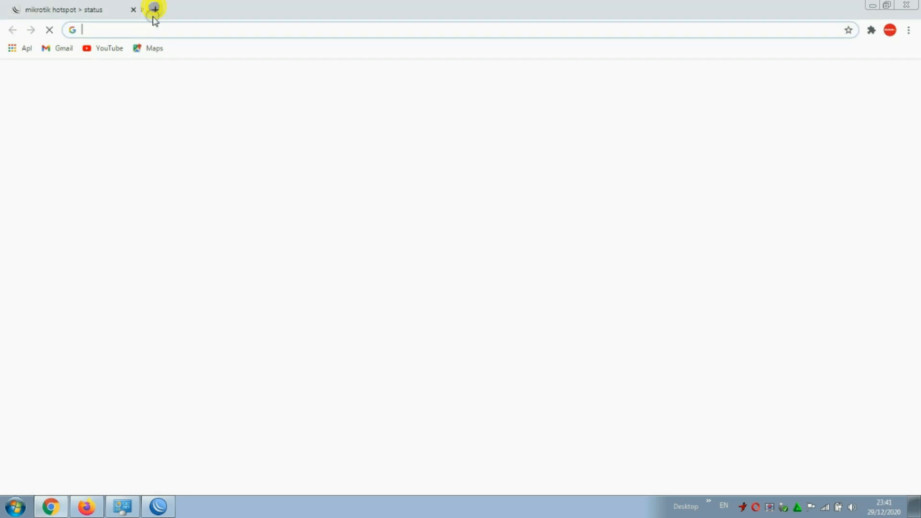
pyautogui.click(345, 294)
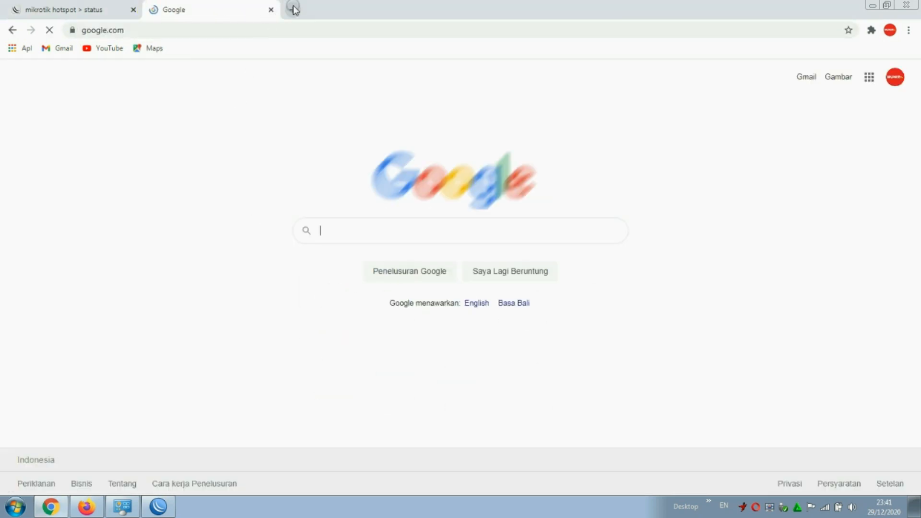
pyautogui.click(295, 10)
pyautogui.write('speedtest.net')
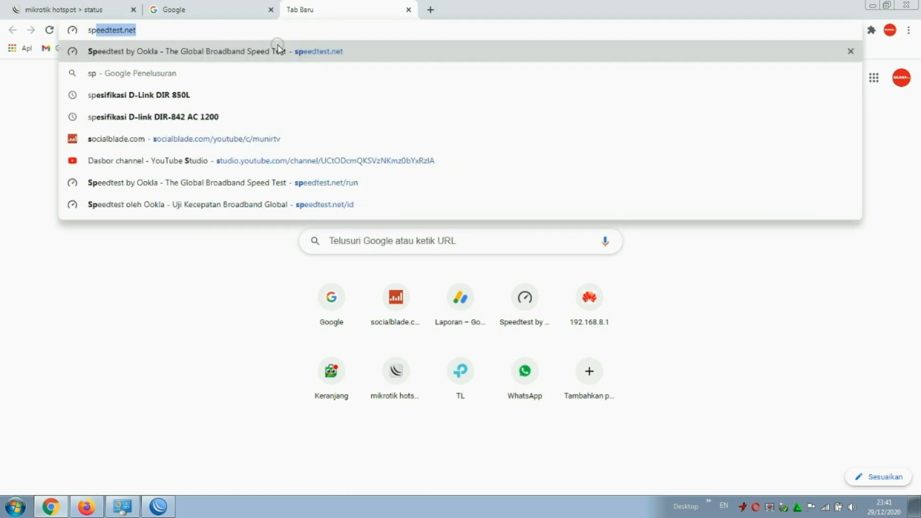
pyautogui.click(277, 50)
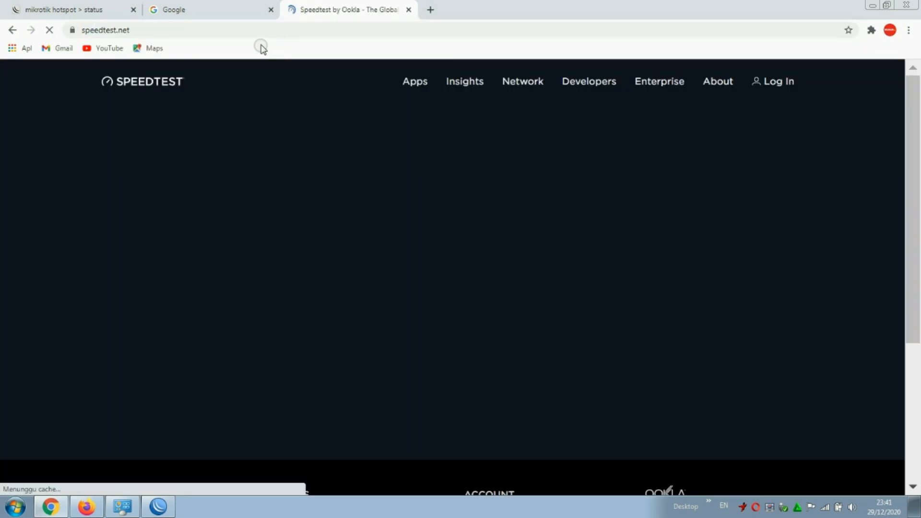
pyautogui.click(240, 9)
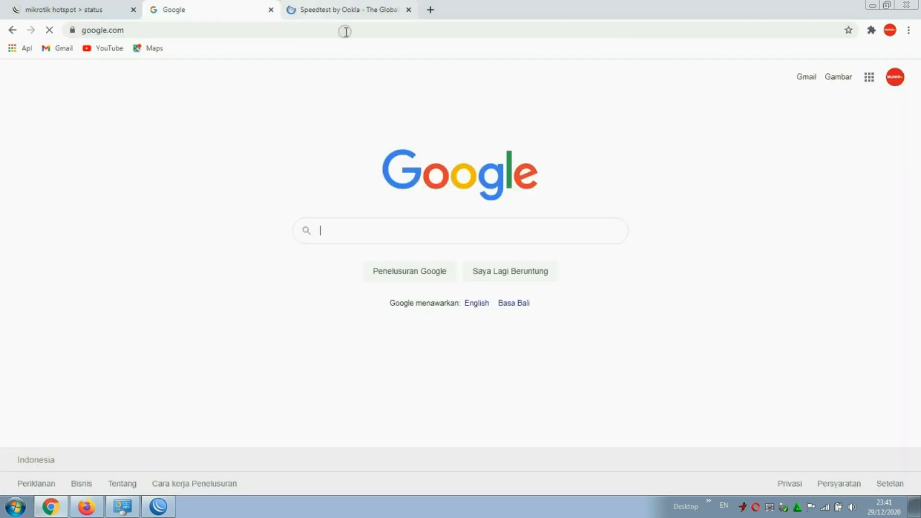
pyautogui.click(868, 76)
pyautogui.click(771, 231)
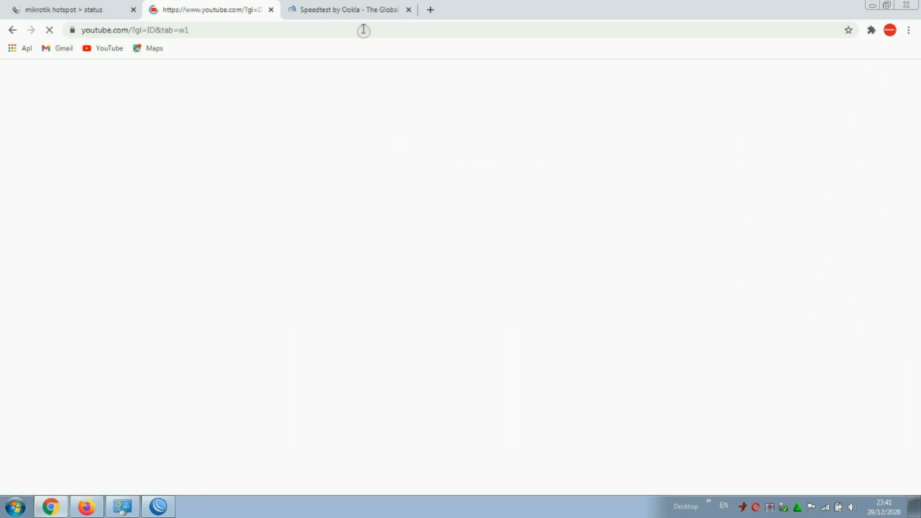
pyautogui.click(350, 9)
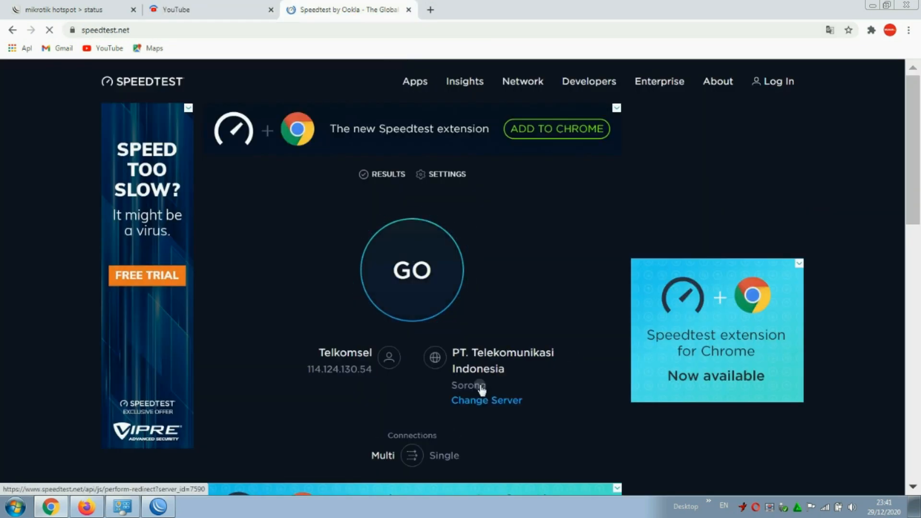
# Run a speed test against the Makassar server, then start another run.
pyautogui.click(485, 401)
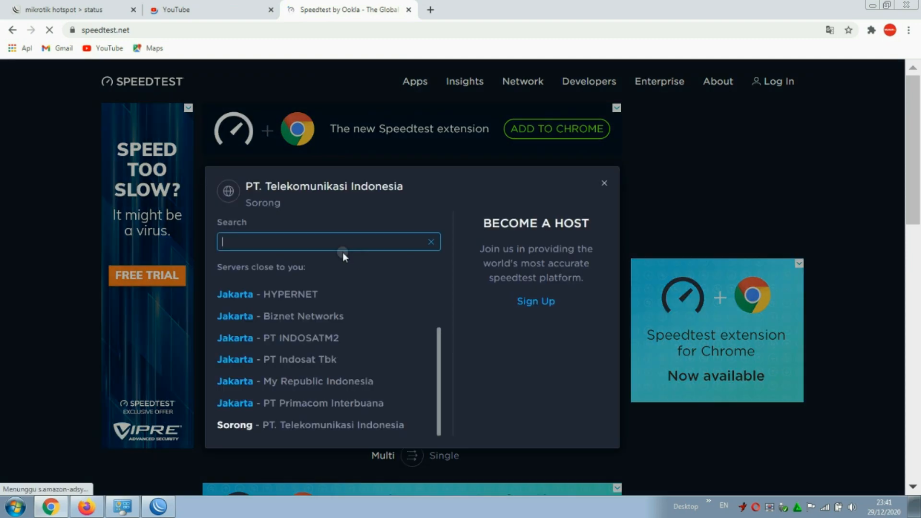
pyautogui.write('makassar')
pyautogui.click(337, 274)
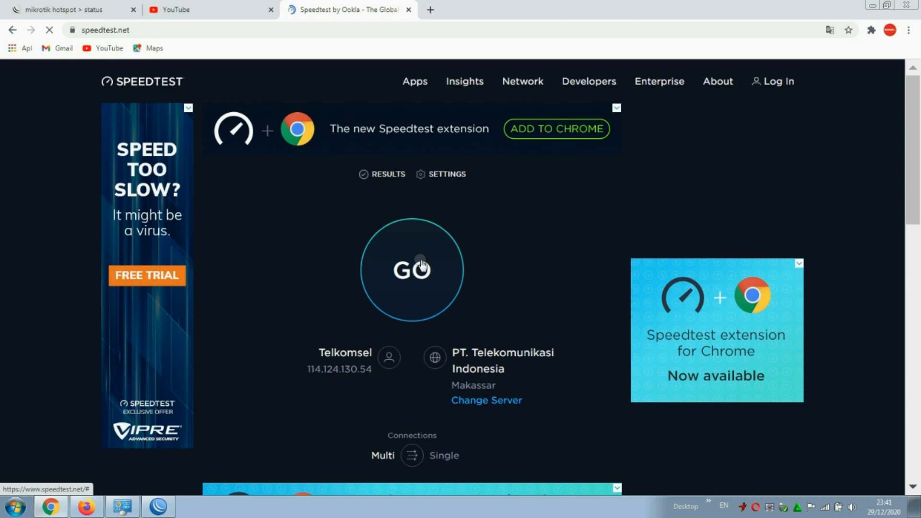
pyautogui.click(421, 263)
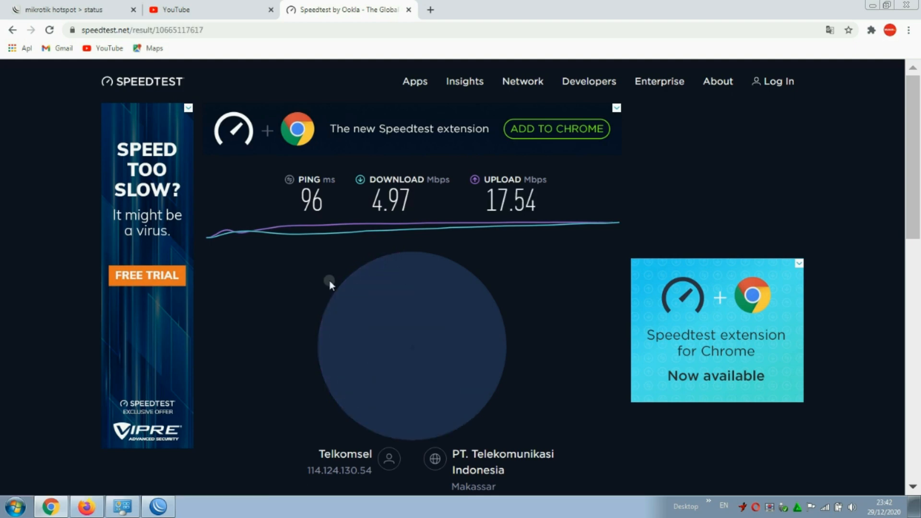
pyautogui.click(245, 308)
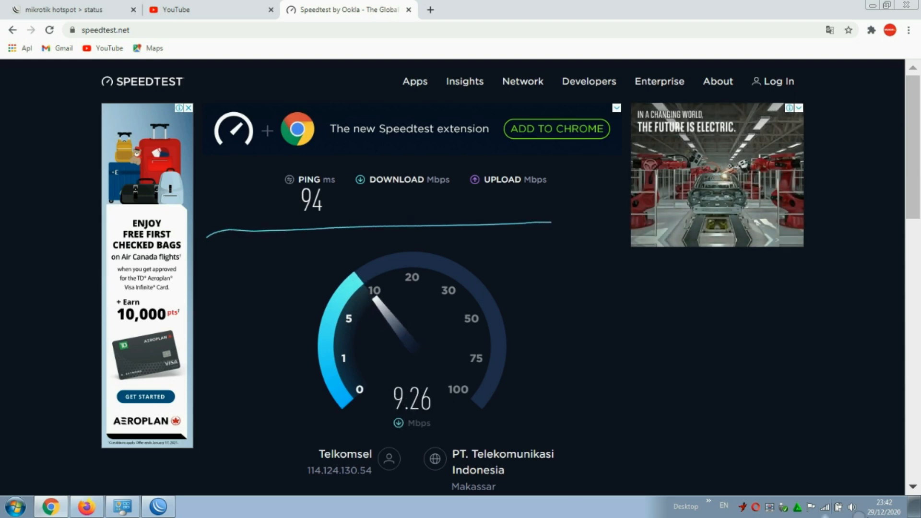
# Check the Wi-Fi list during the 94 ms / 9.39 / 17.35 Mbps run, then rerun the test.
pyautogui.click(825, 507)
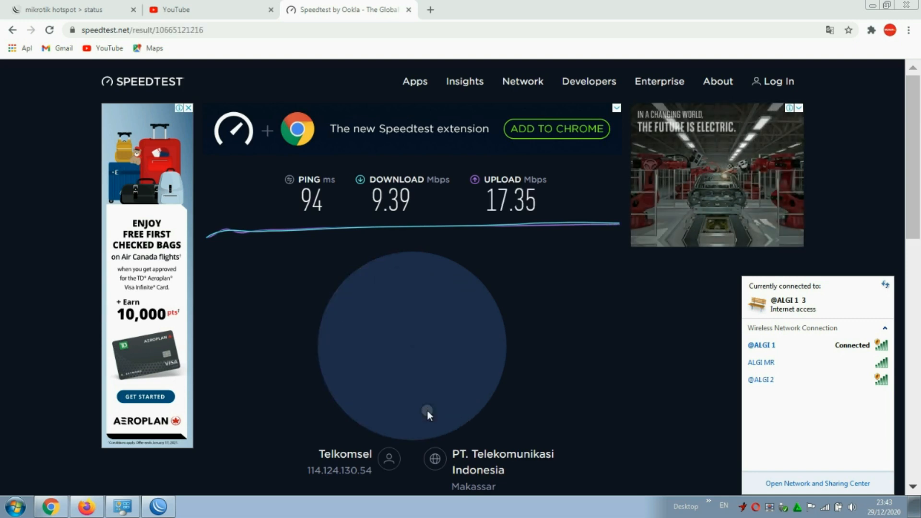
pyautogui.click(240, 306)
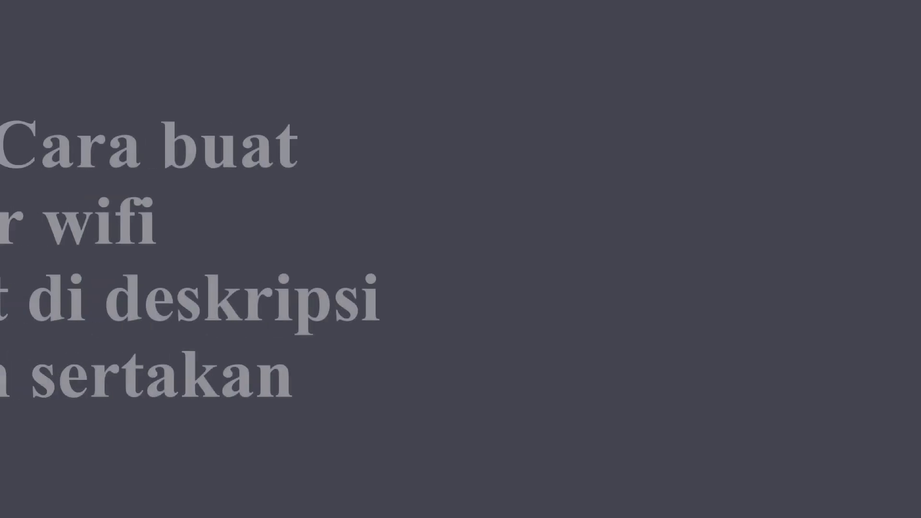